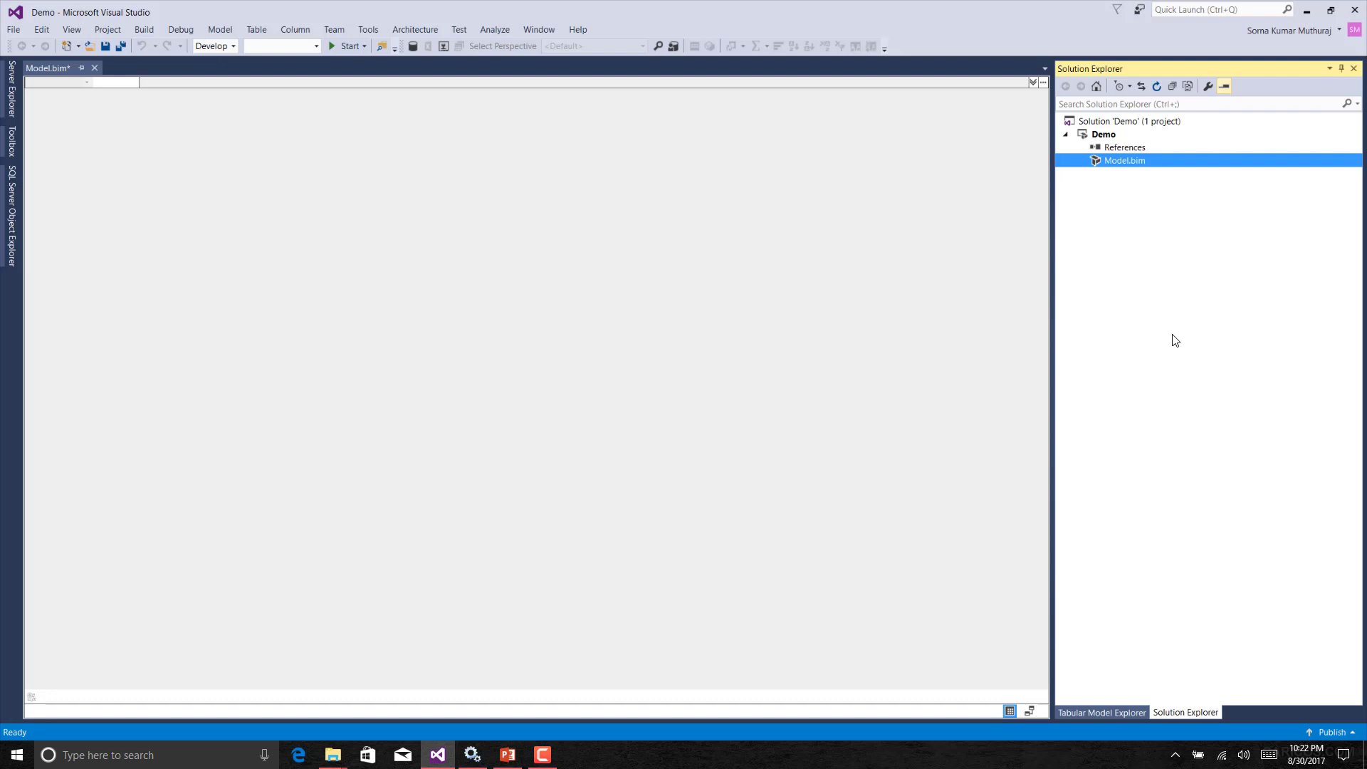
# Open the Model.bim properties and inspect its compatibility level.
pyautogui.press('F4')
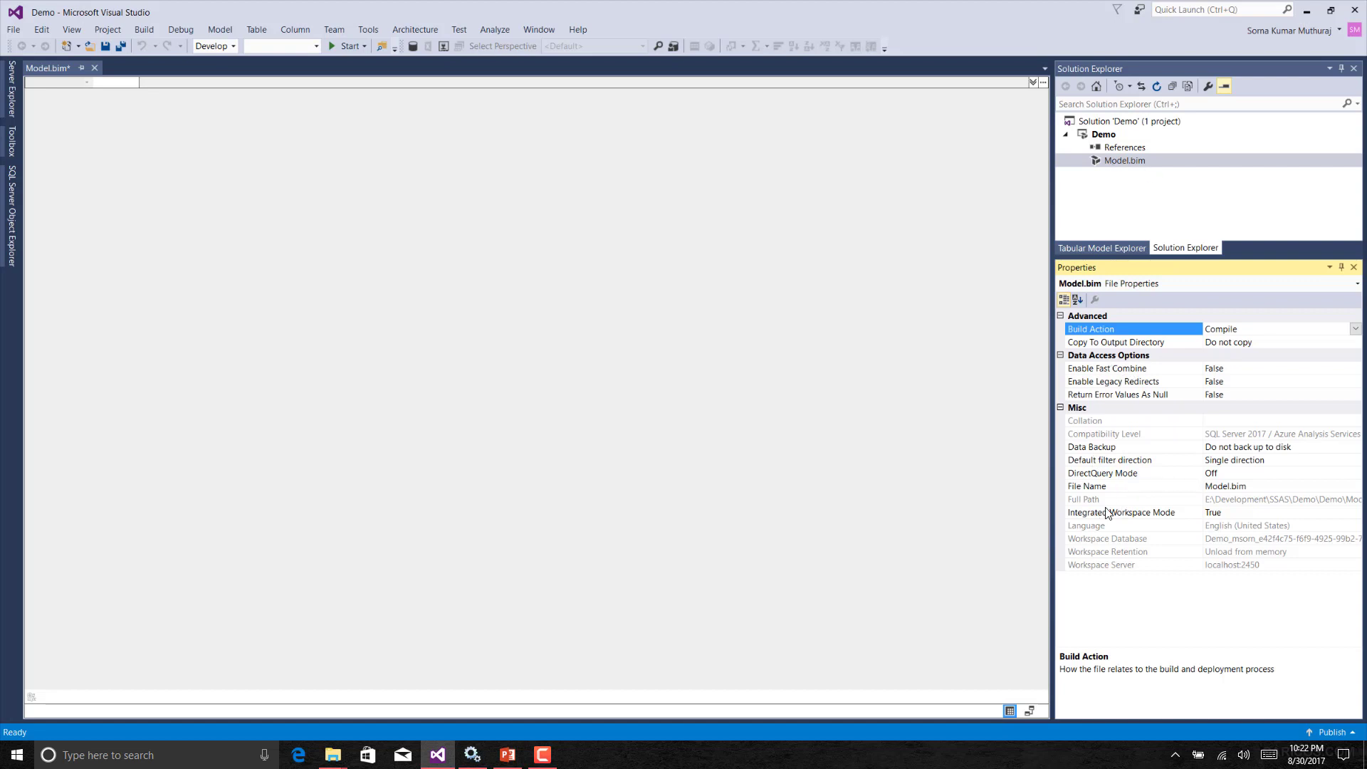
pyautogui.click(1161, 434)
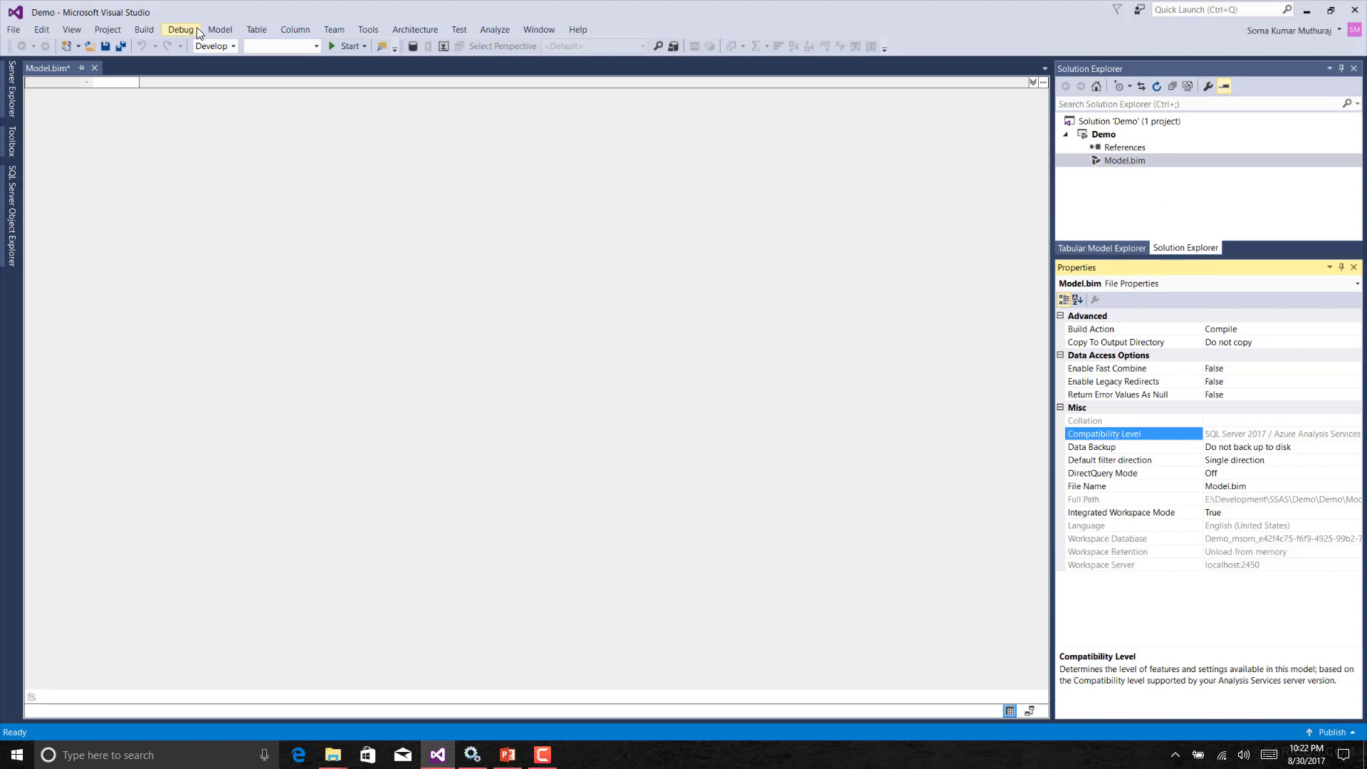
# Open Import From Data Source and browse the available data source categories.
pyautogui.click(220, 30)
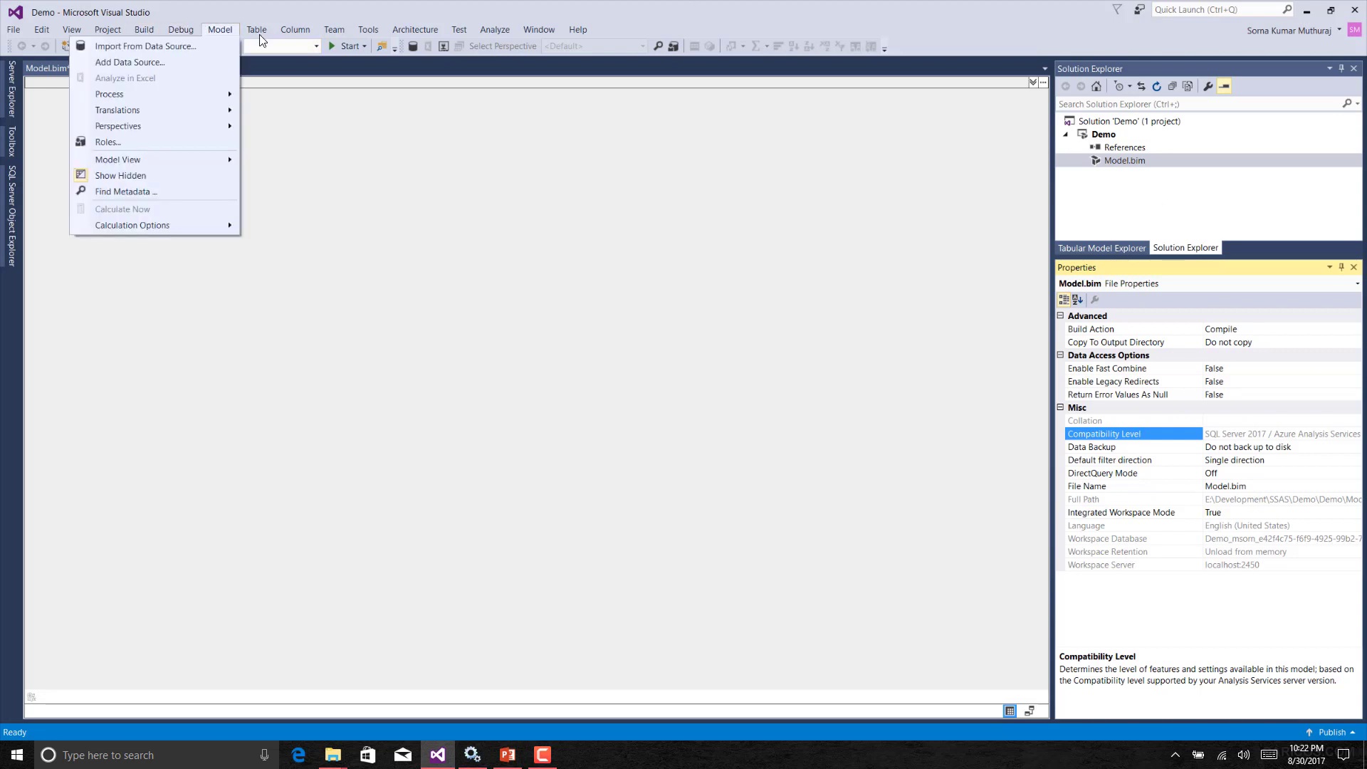
pyautogui.click(214, 30)
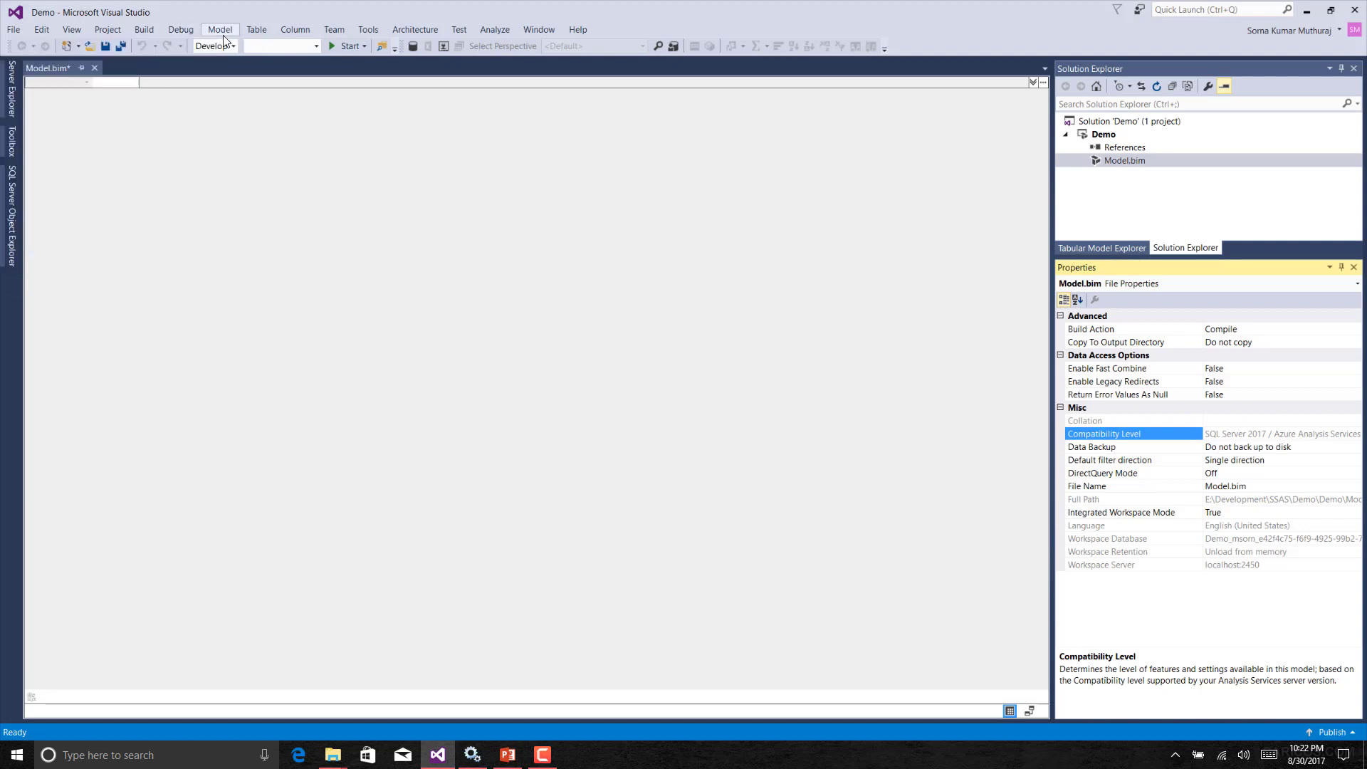
pyautogui.click(219, 32)
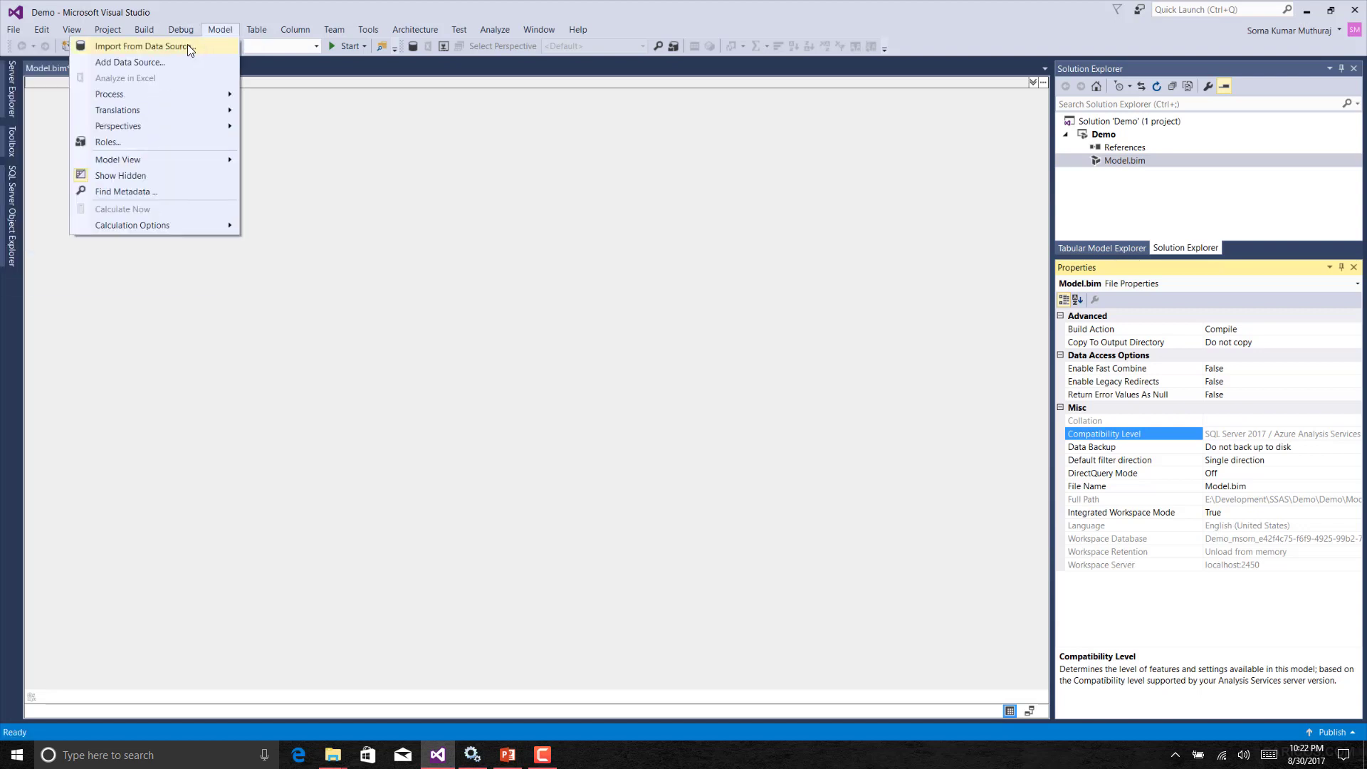
pyautogui.click(188, 47)
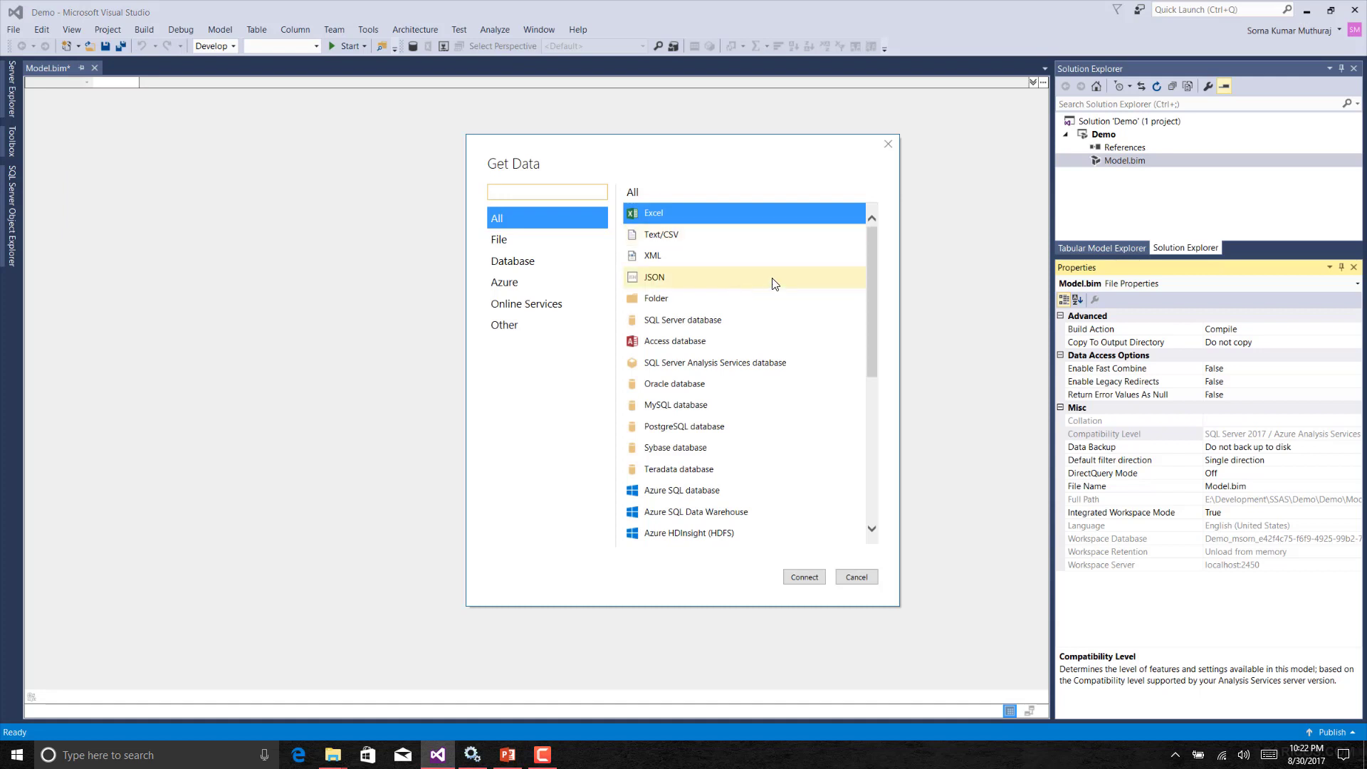
pyautogui.moveTo(610, 147); pyautogui.dragTo(508, 142)
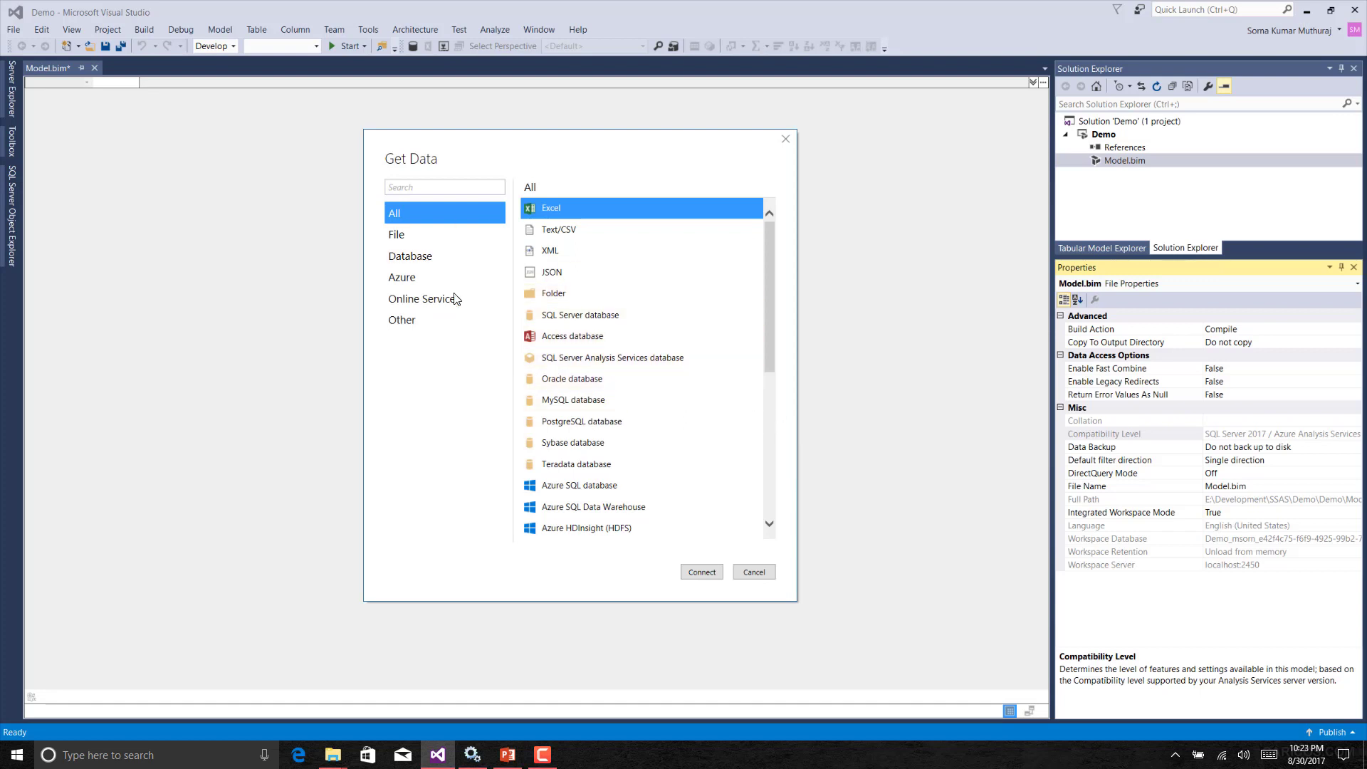
pyautogui.click(473, 235)
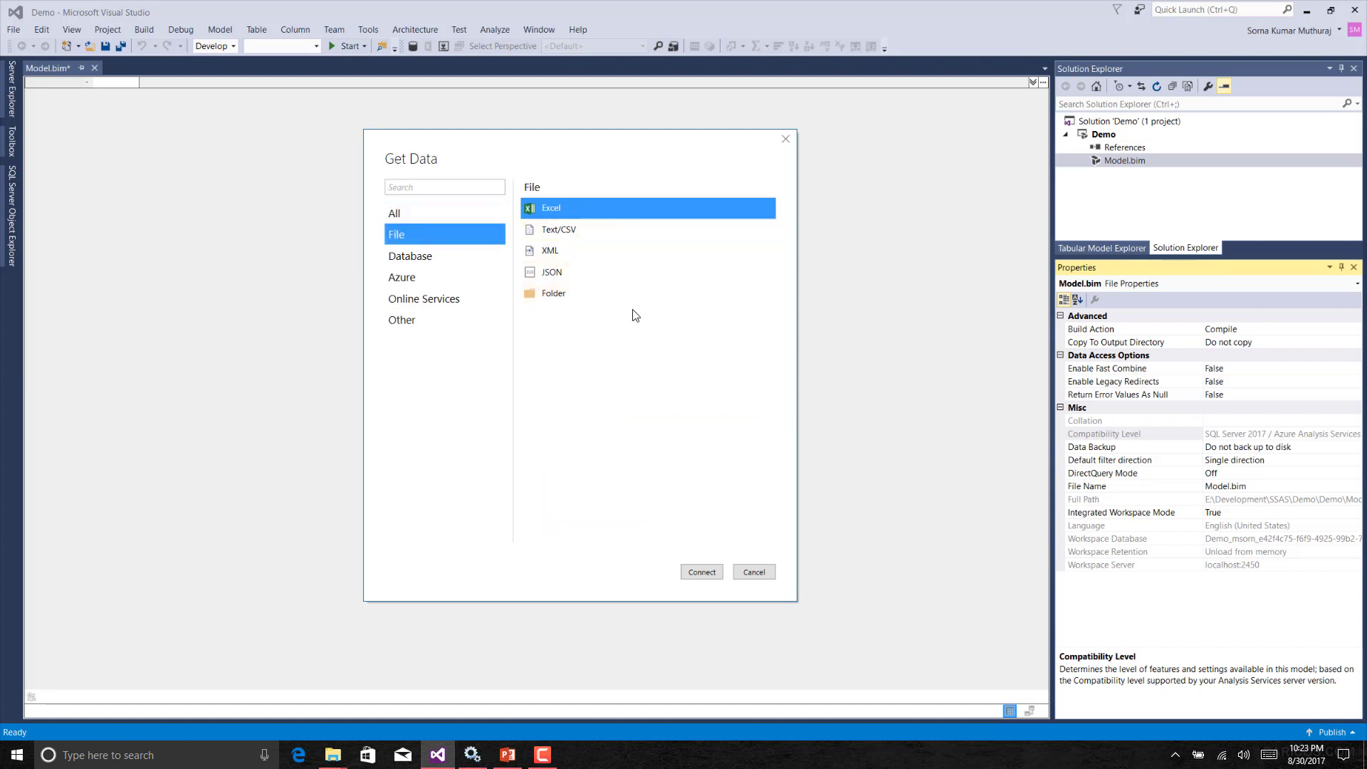
pyautogui.click(423, 215)
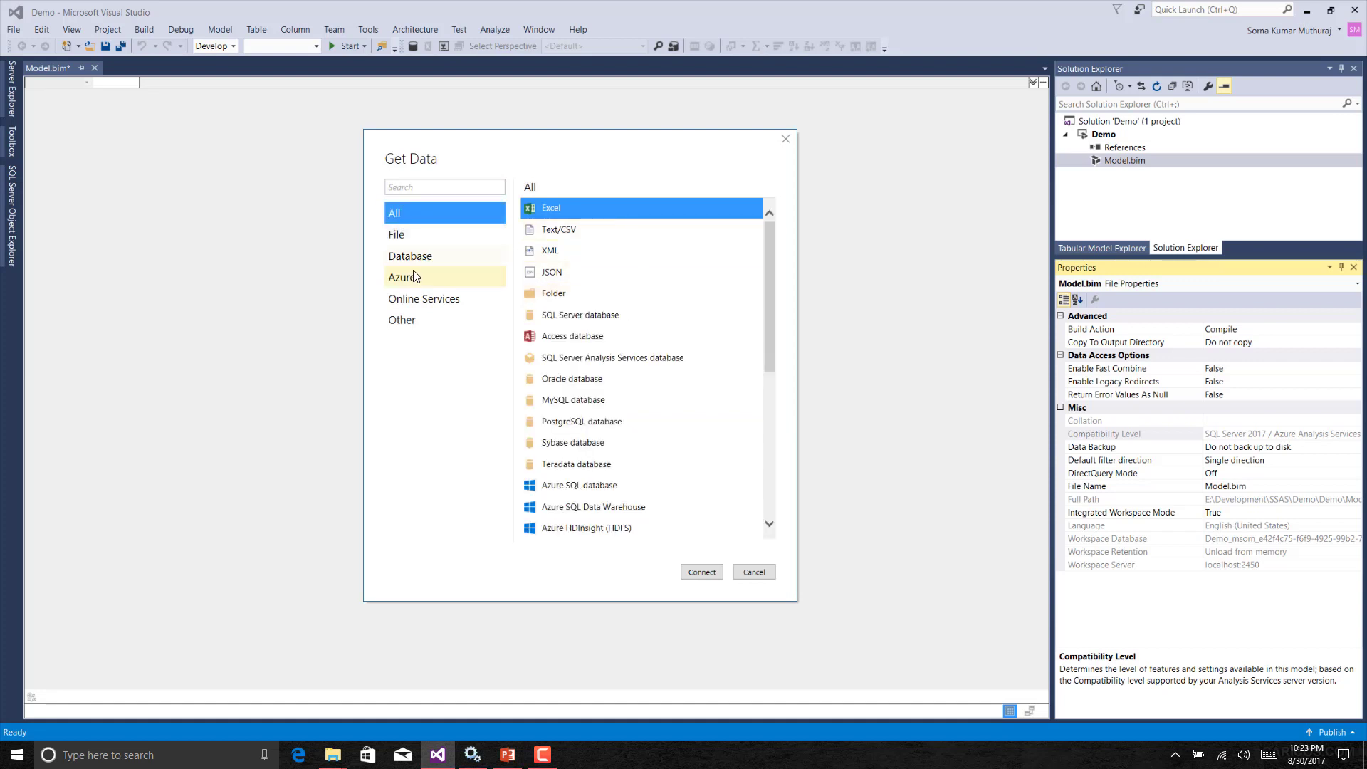
pyautogui.click(417, 277)
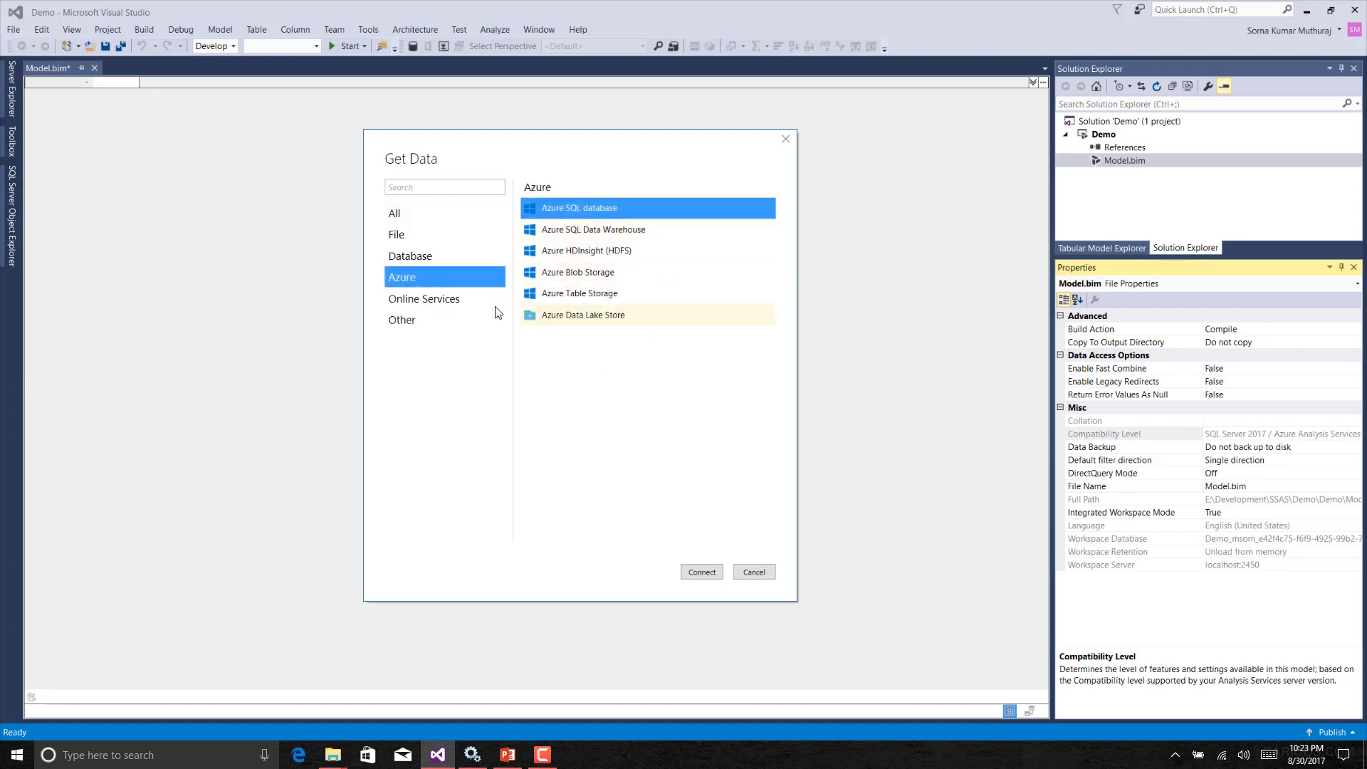
pyautogui.click(470, 302)
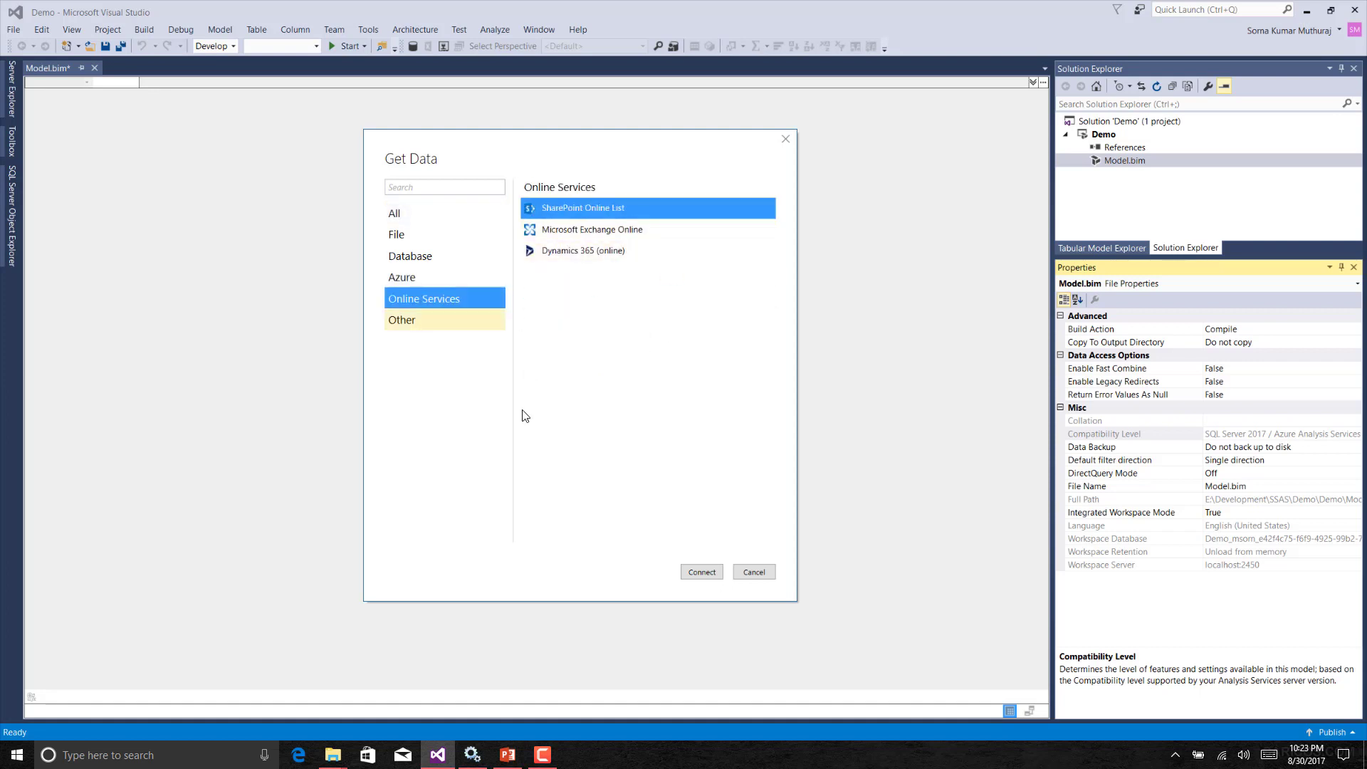
pyautogui.click(420, 319)
pyautogui.click(423, 212)
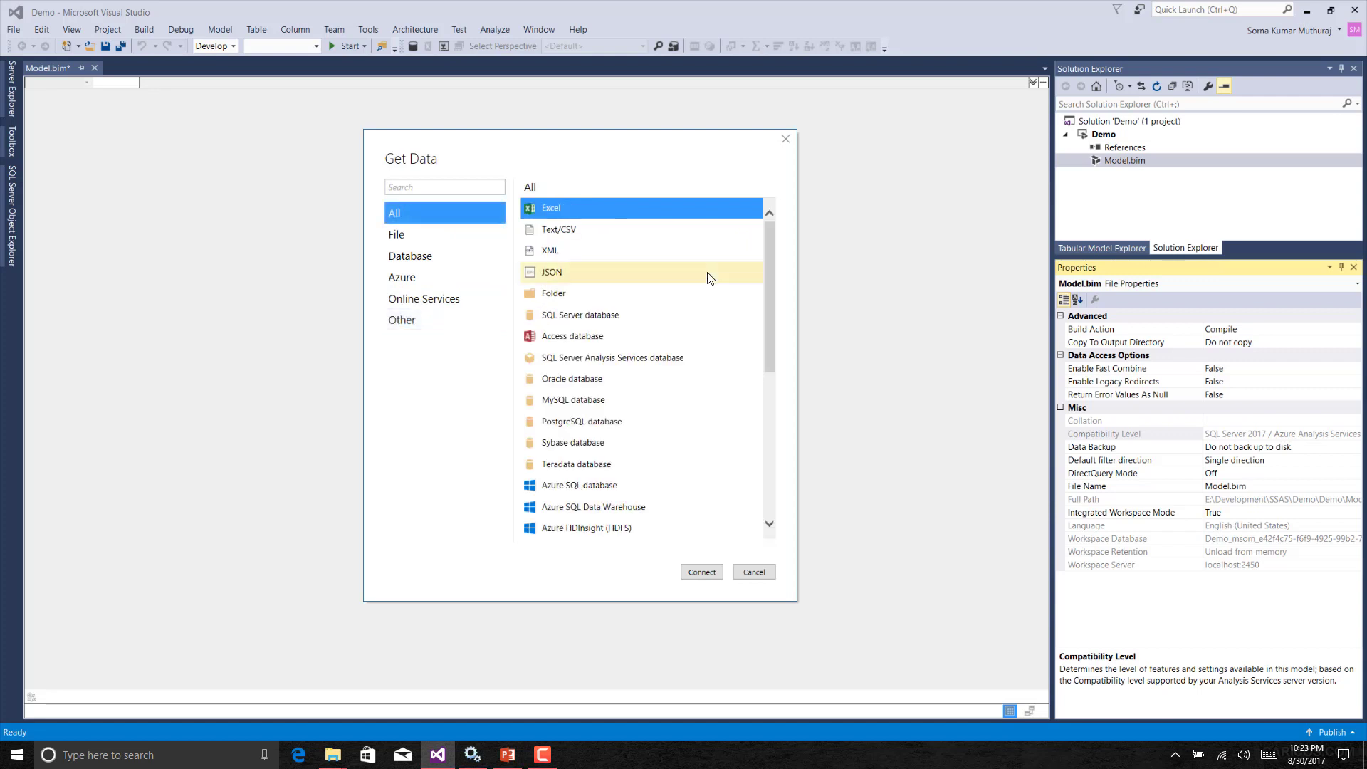
# Choose SQL Server database as the source and connect to server sg3\sql2016.
pyautogui.click(691, 318)
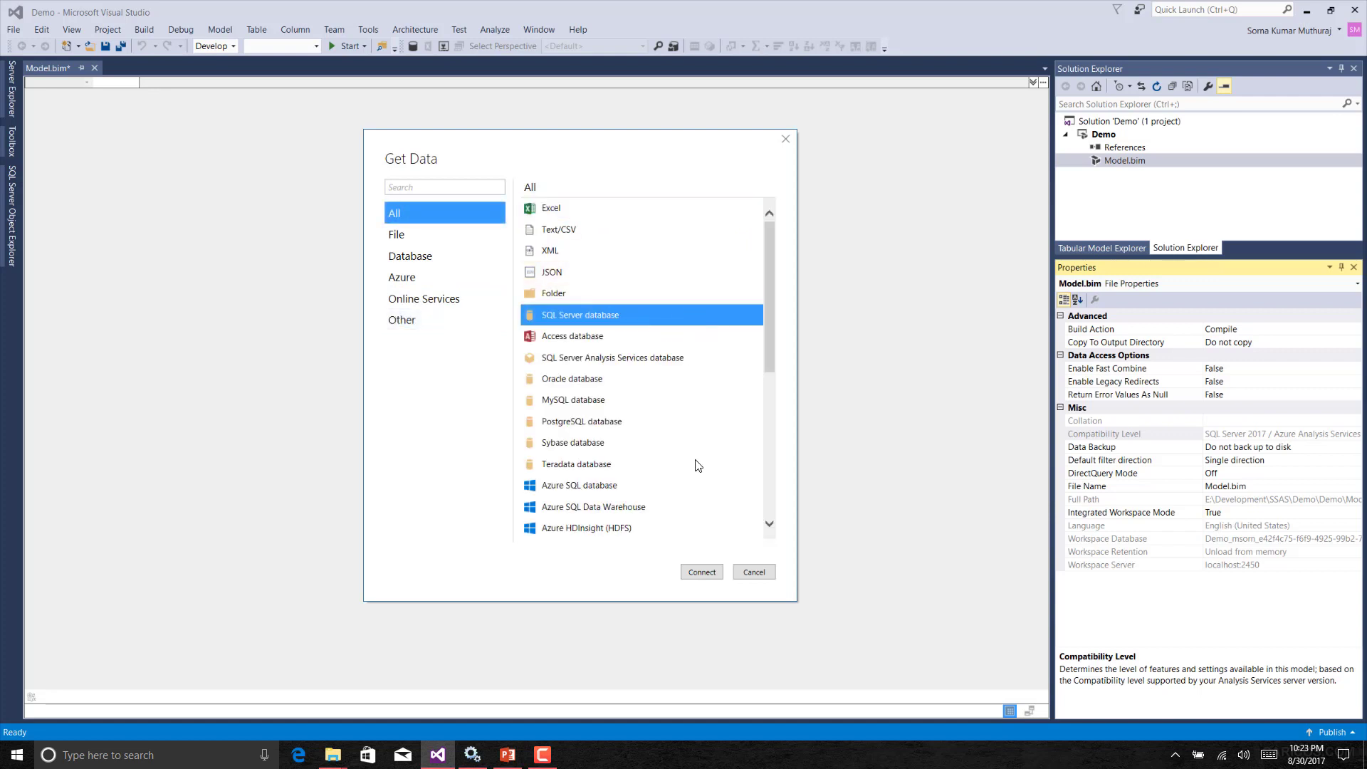
pyautogui.click(699, 571)
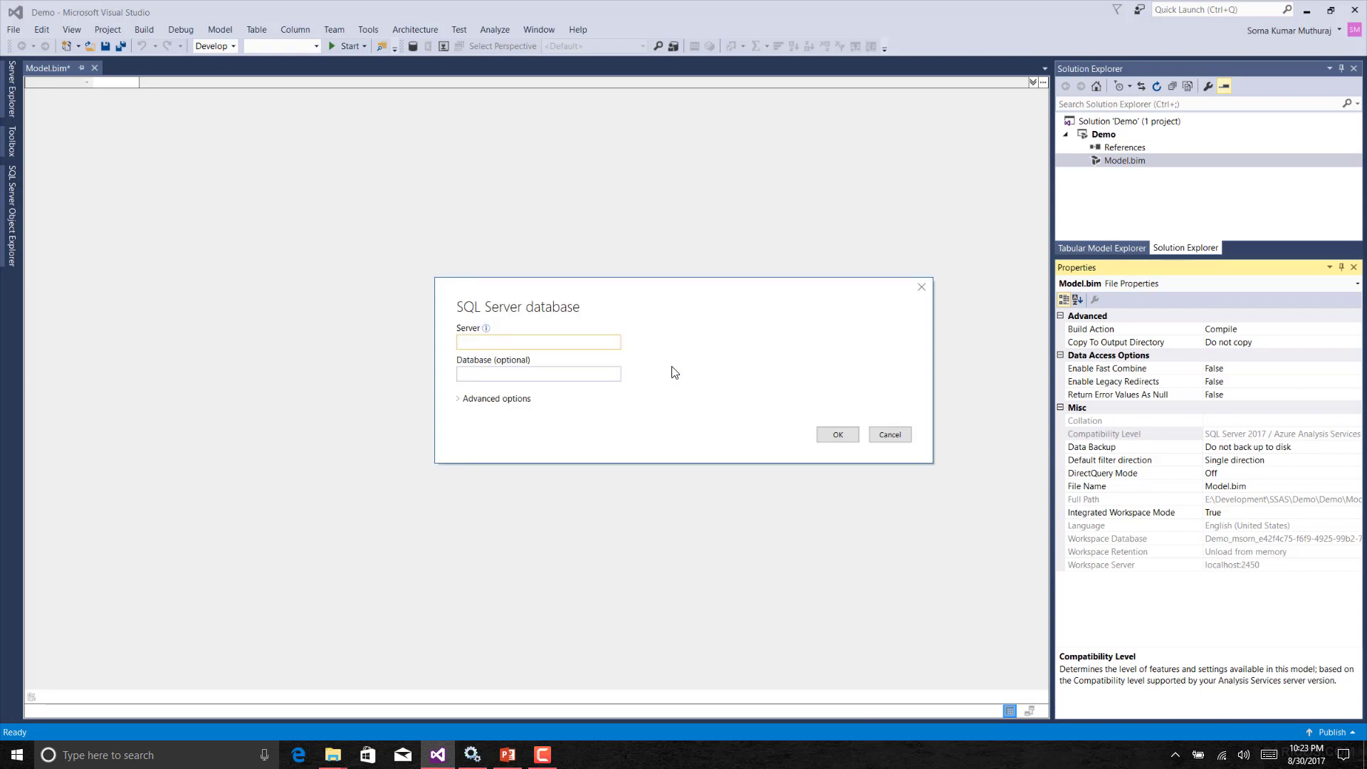
pyautogui.write('sg3\\sql2016')
pyautogui.click(837, 435)
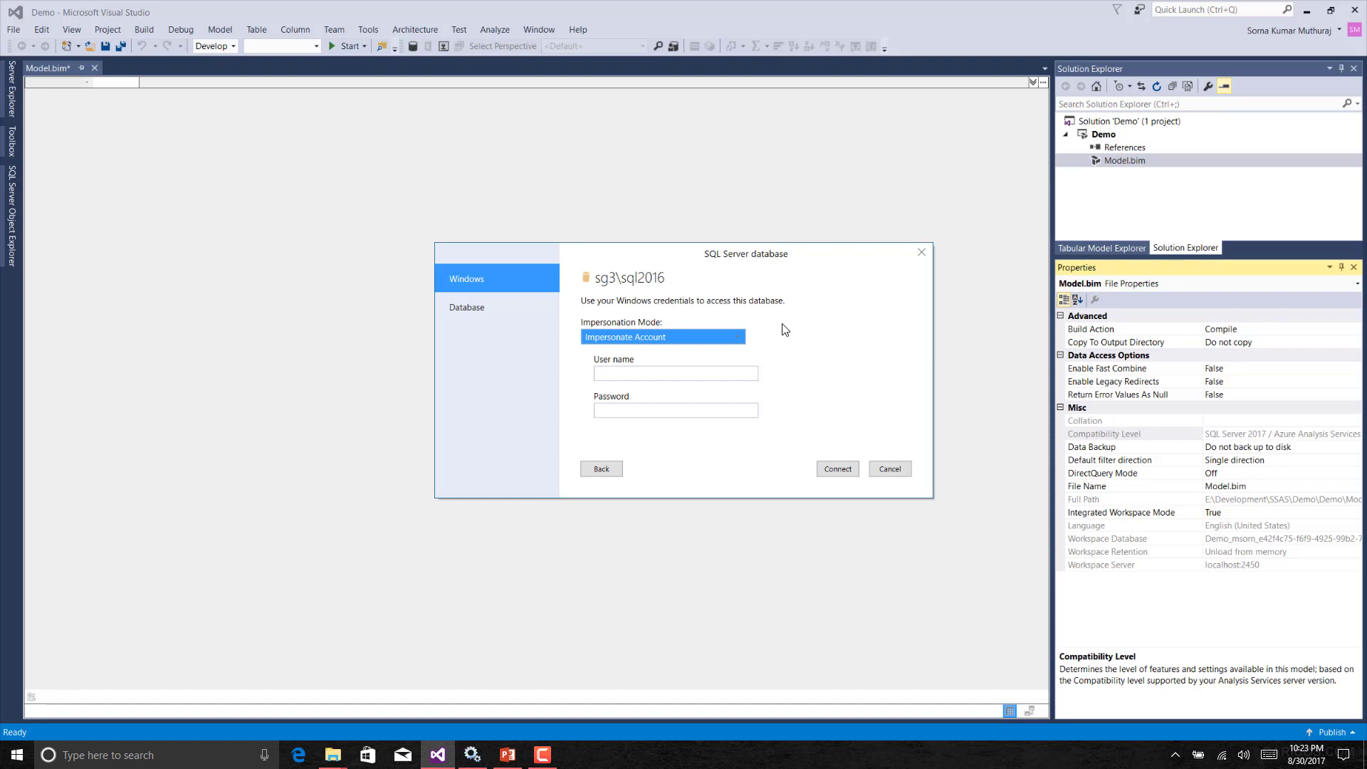
# Set the impersonation mode to Impersonate Service Account and connect.
pyautogui.click(714, 339)
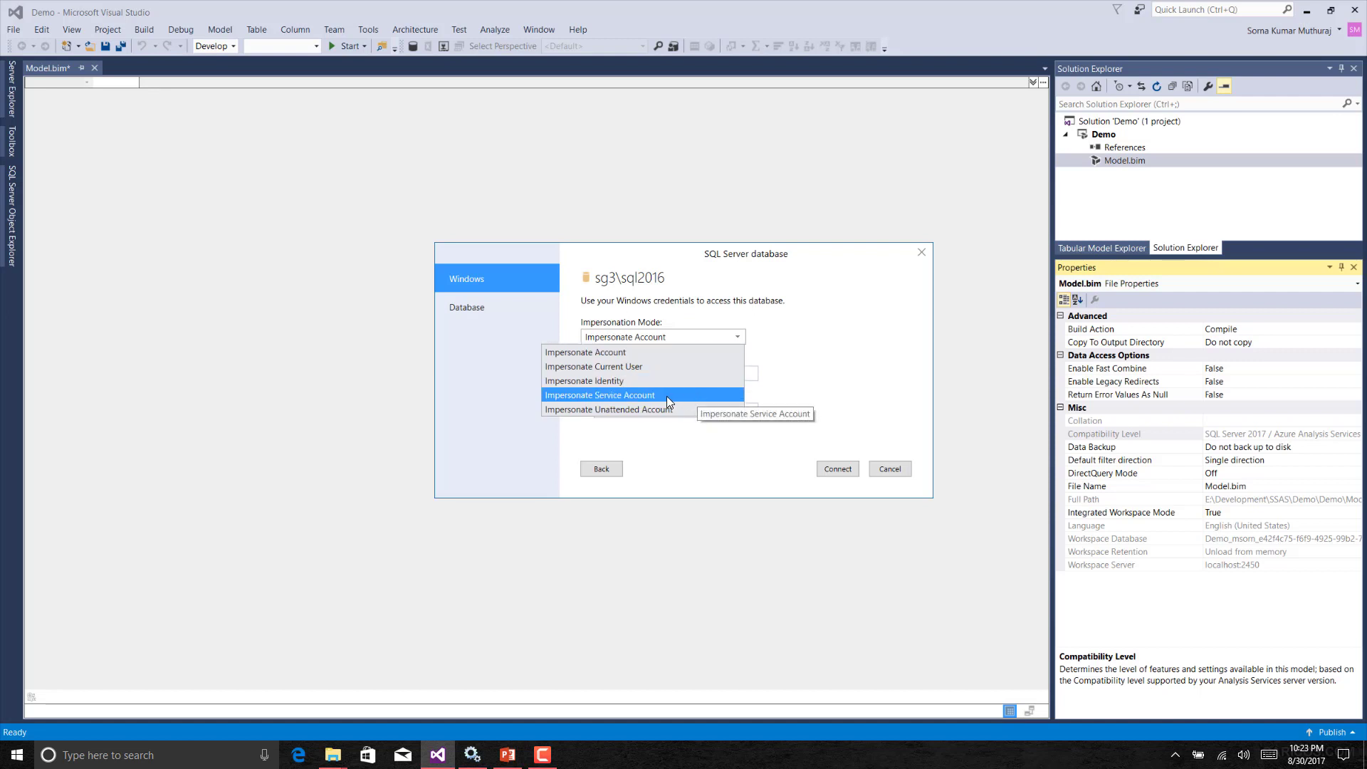
pyautogui.click(606, 395)
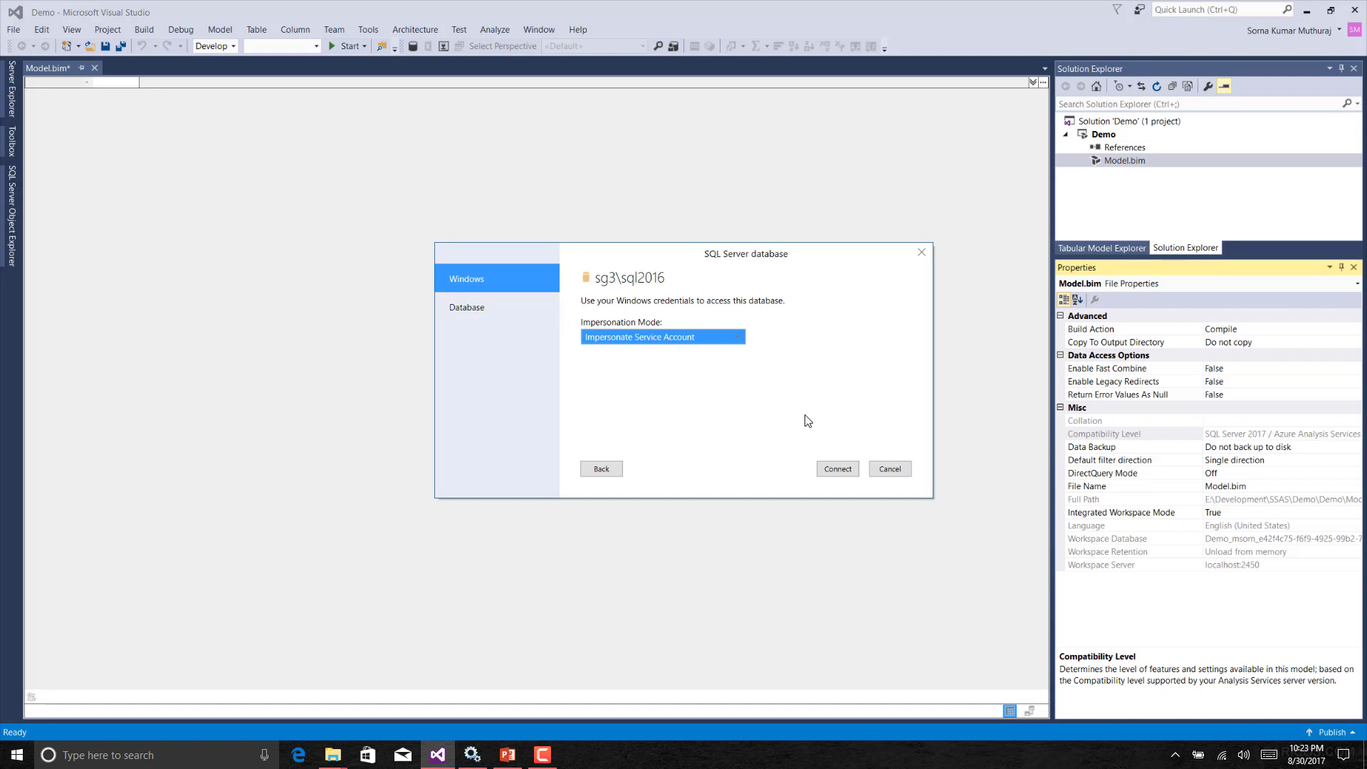
pyautogui.click(838, 467)
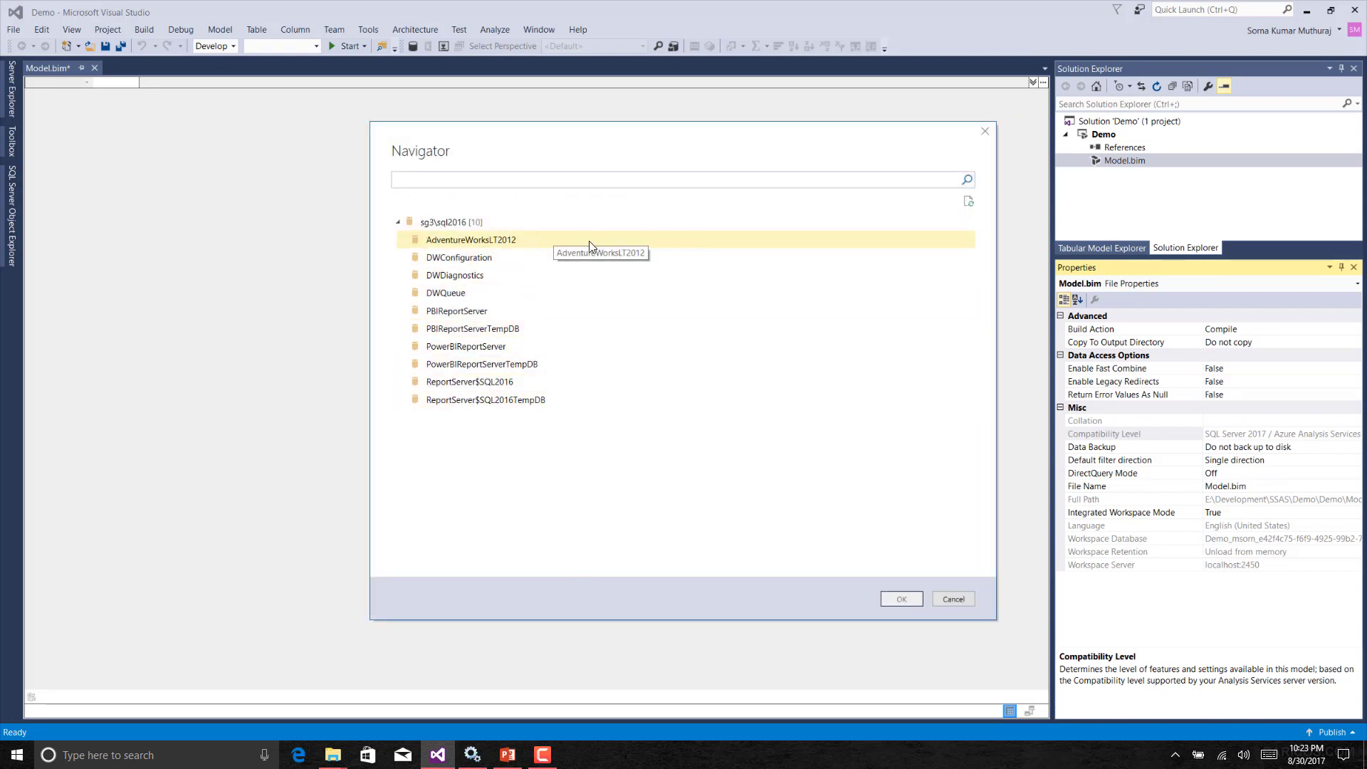
# Open the AdventureWorksLT2012 database and select the SalesLT.Product table.
pyautogui.doubleClick(488, 240)
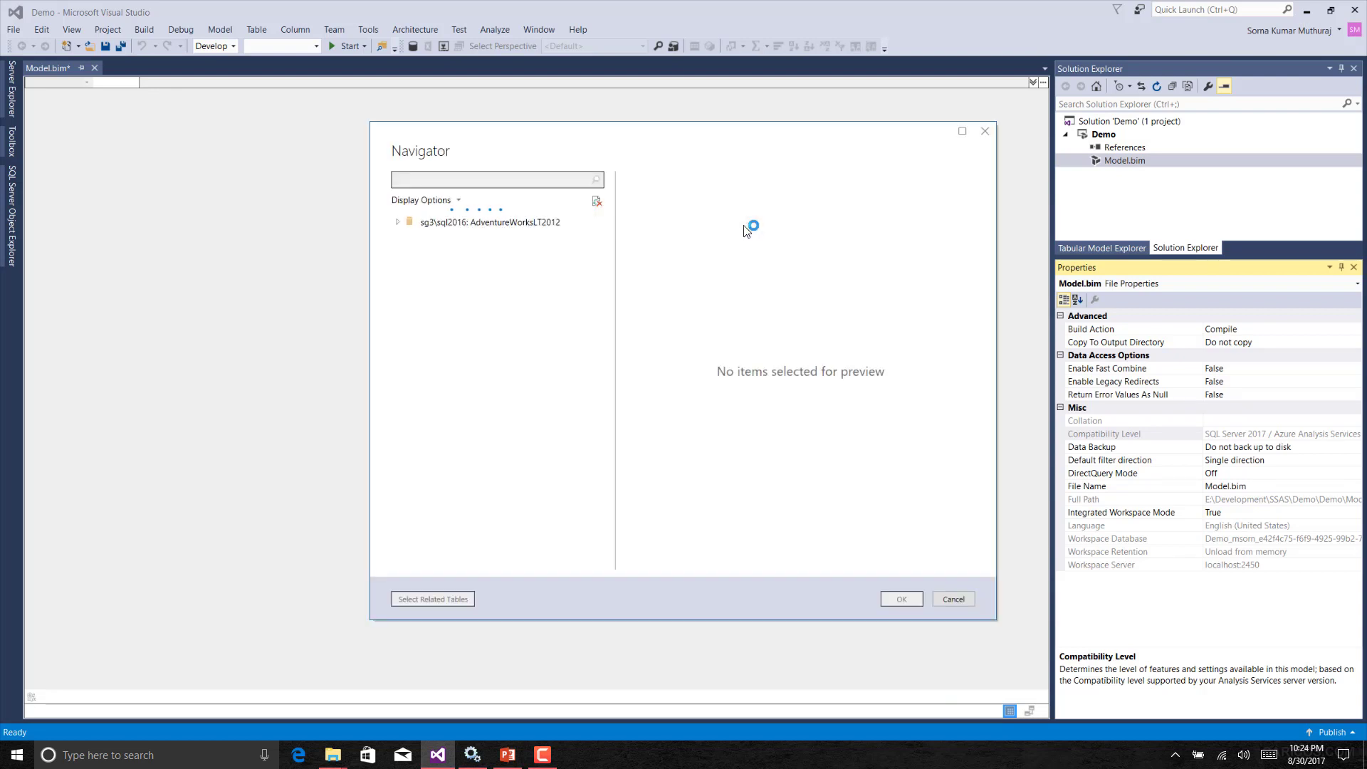
pyautogui.moveTo(674, 138); pyautogui.dragTo(527, 133)
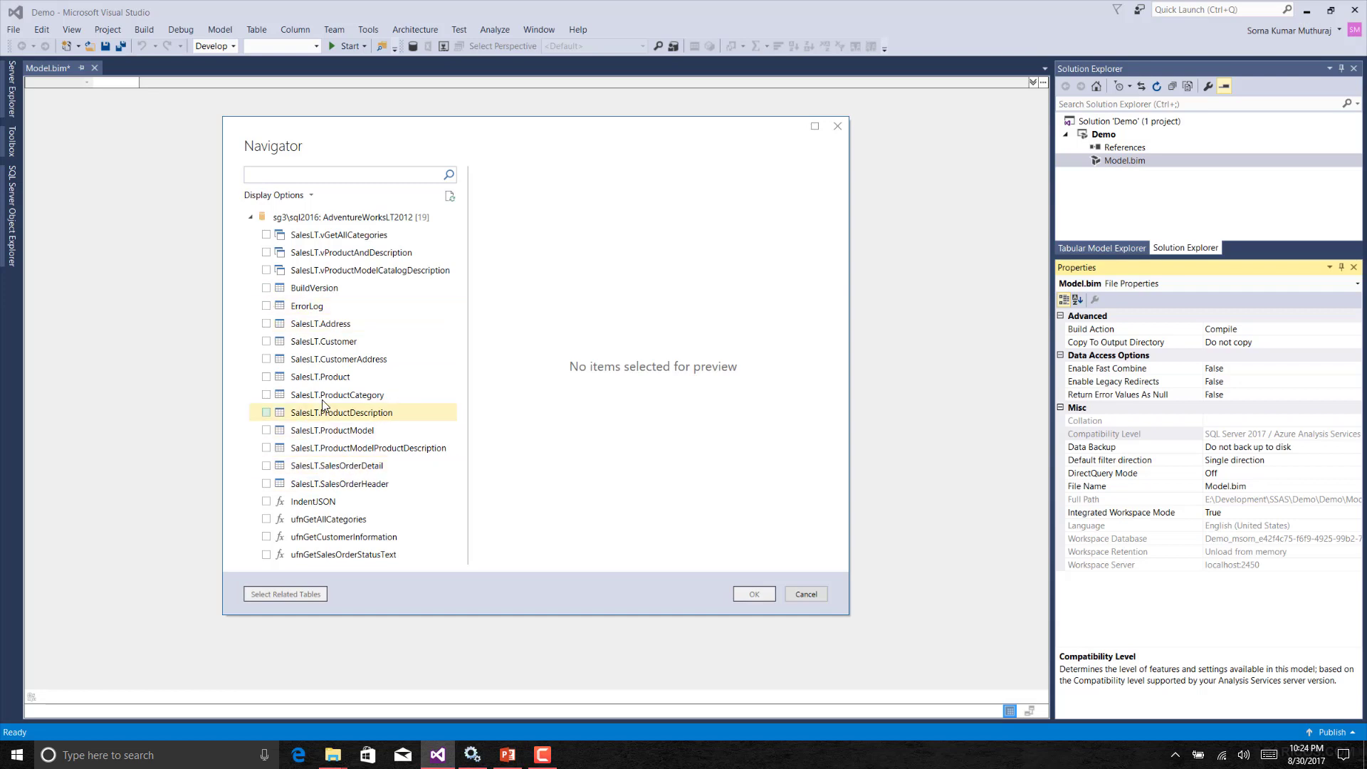
pyautogui.click(266, 377)
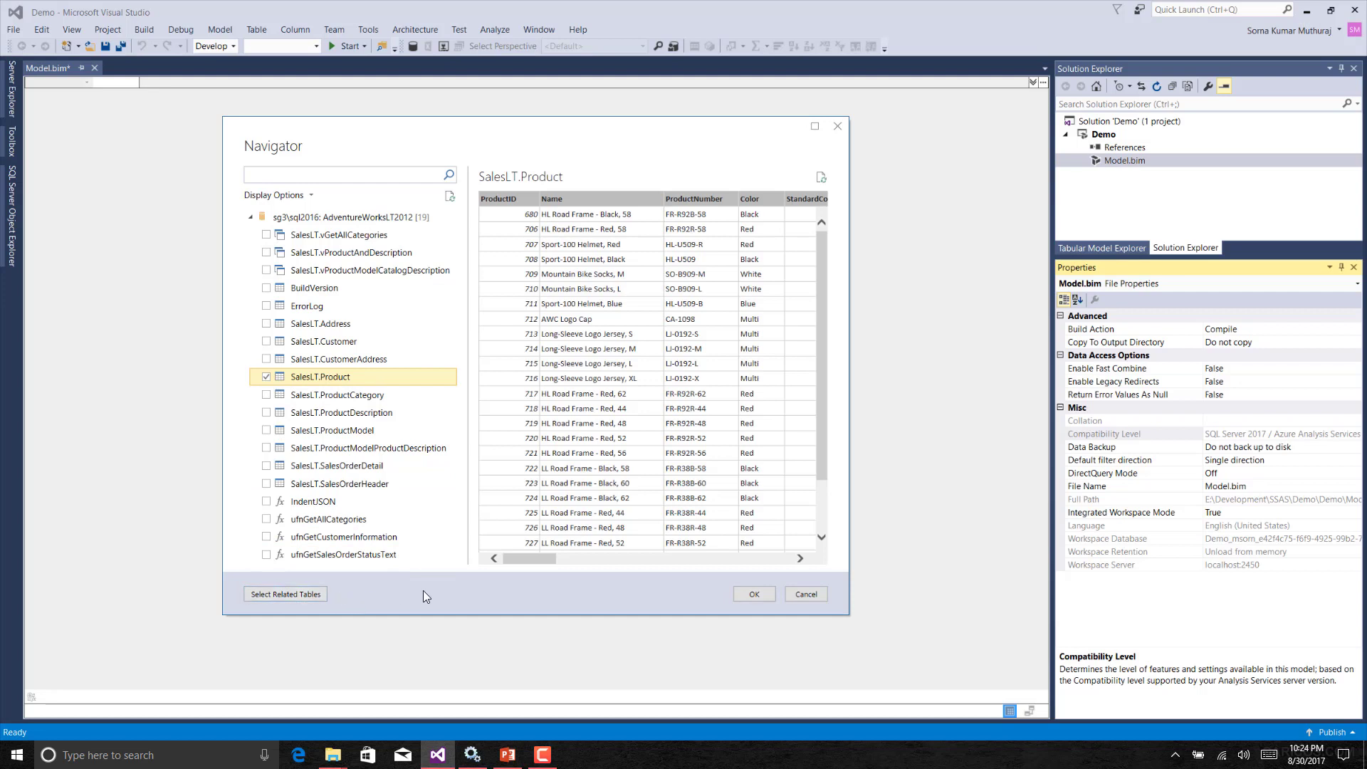
pyautogui.click(306, 594)
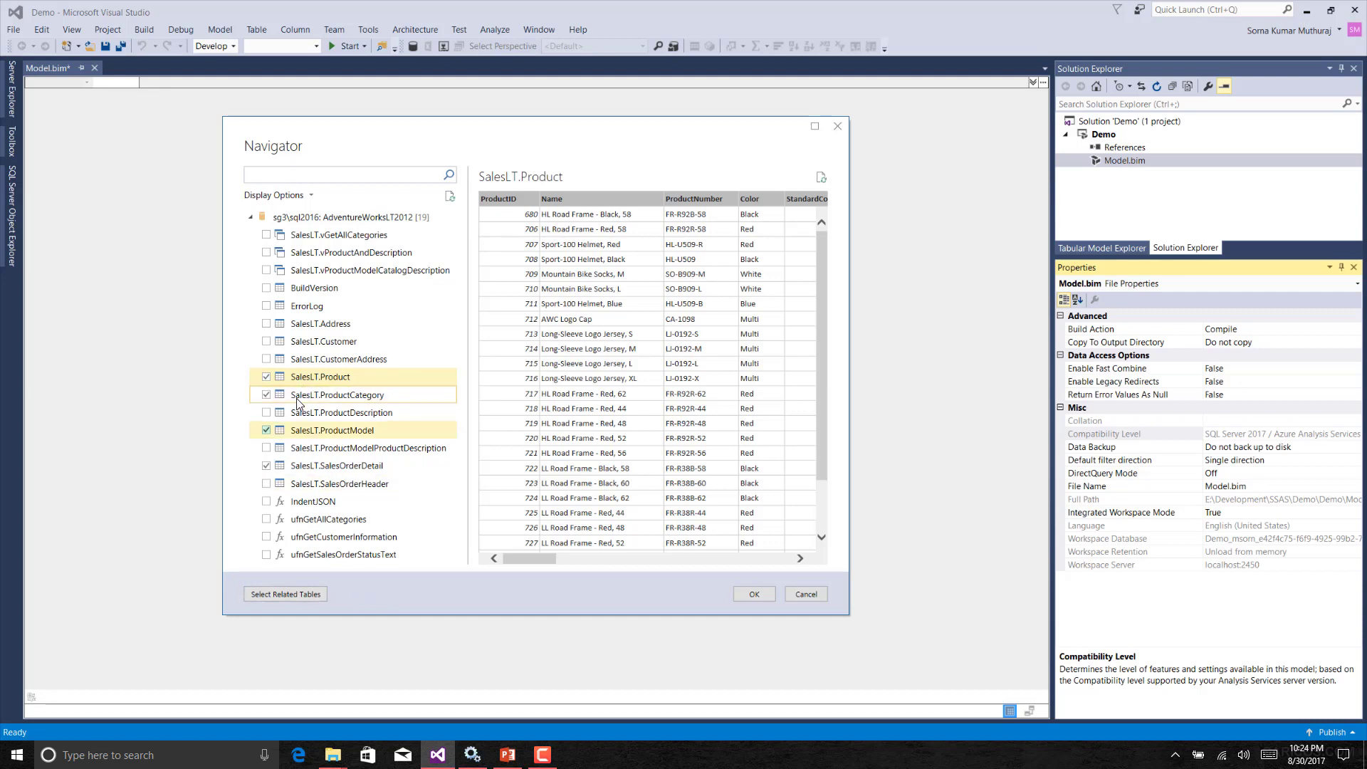
pyautogui.click(272, 396)
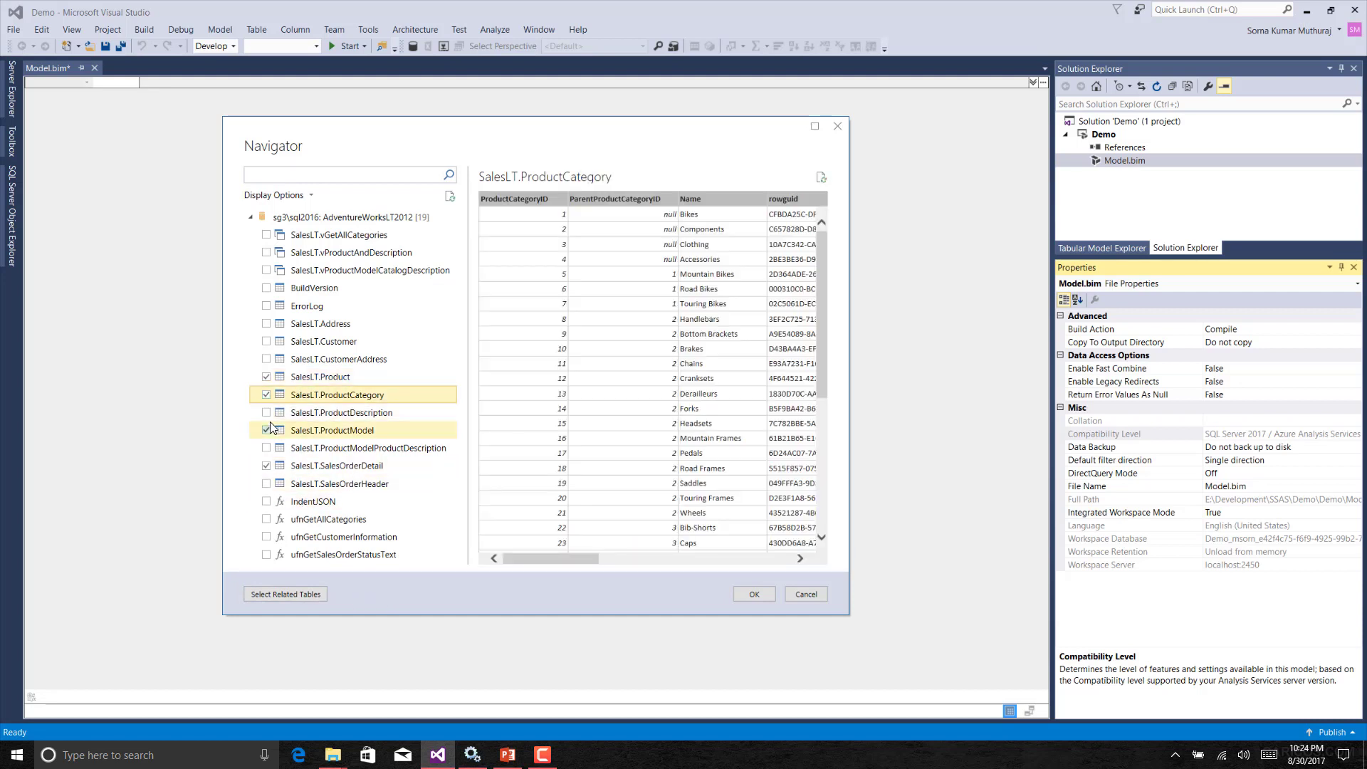
pyautogui.click(266, 395)
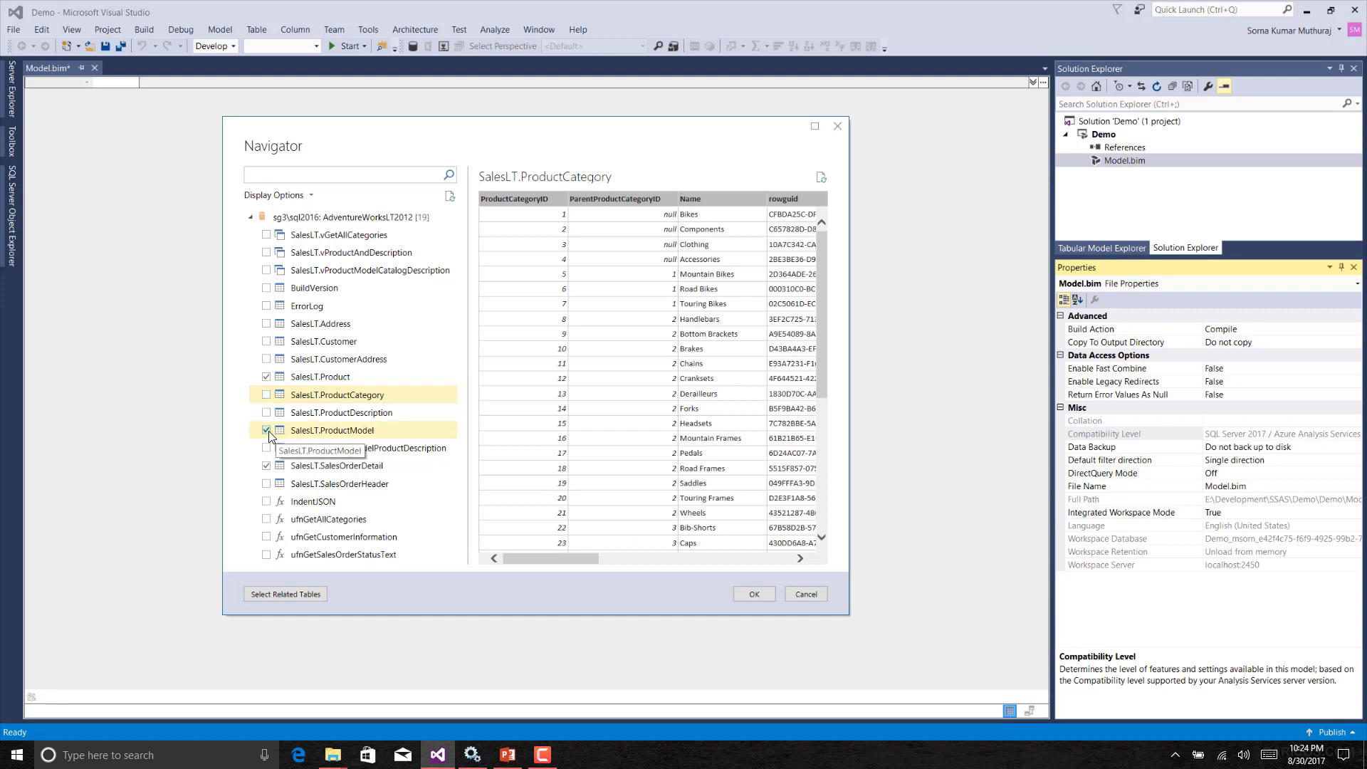
pyautogui.click(267, 430)
pyautogui.click(267, 466)
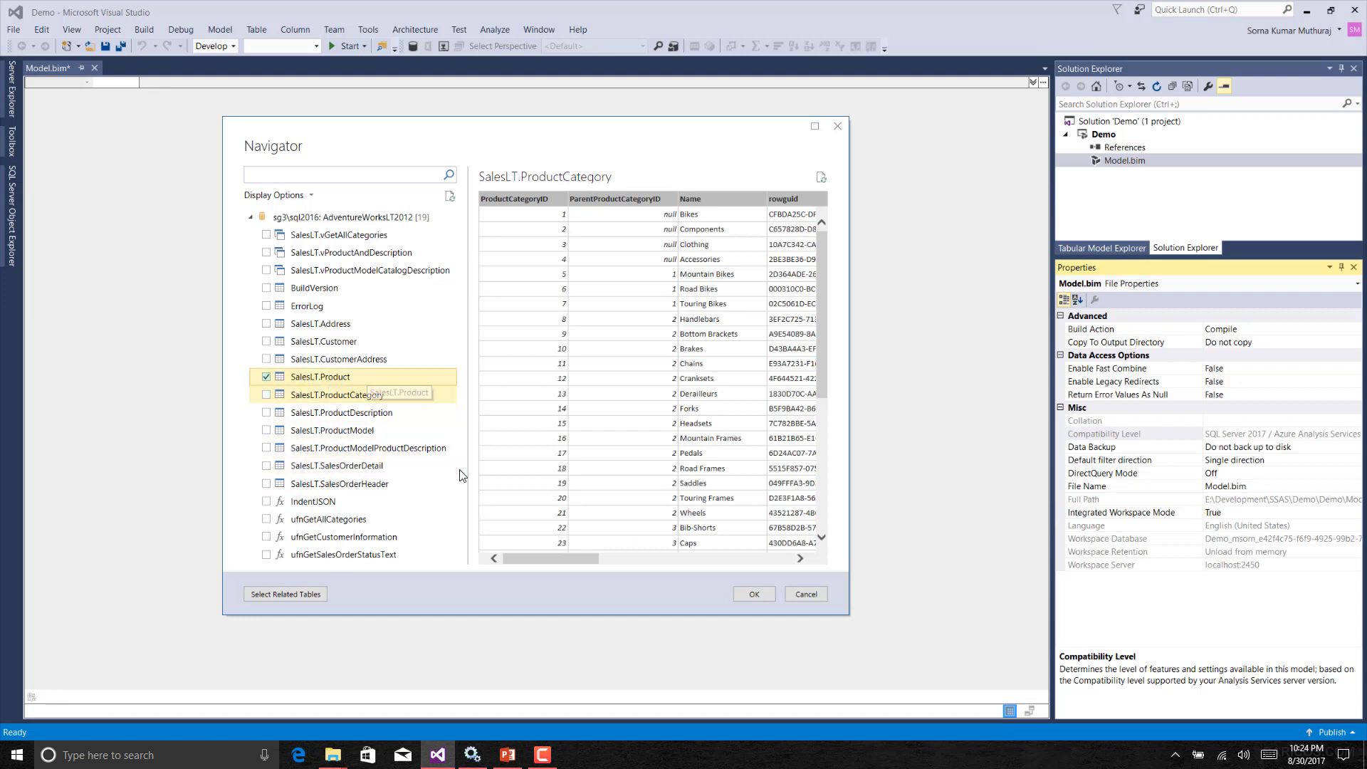
# Confirm the SalesLT.Product selection and maximize the Query Editor window.
pyautogui.click(754, 595)
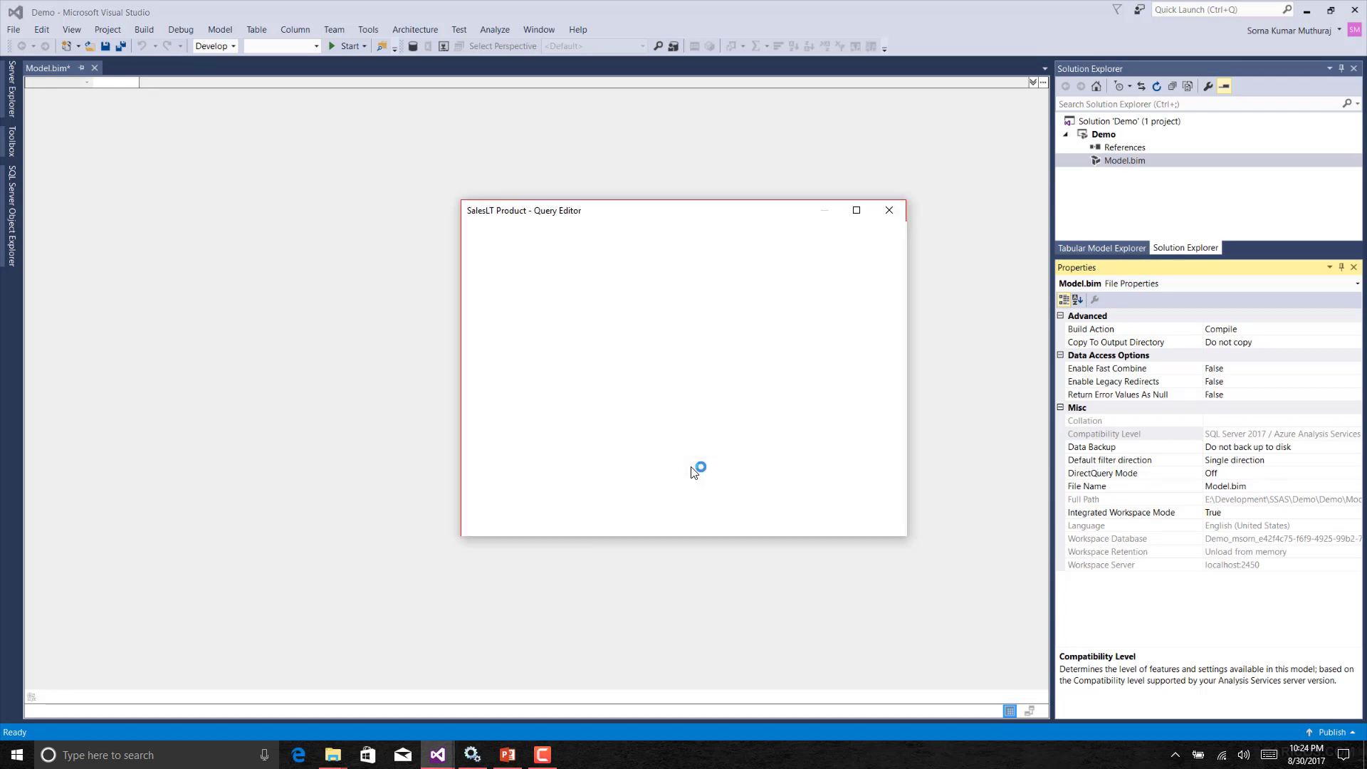
pyautogui.click(857, 211)
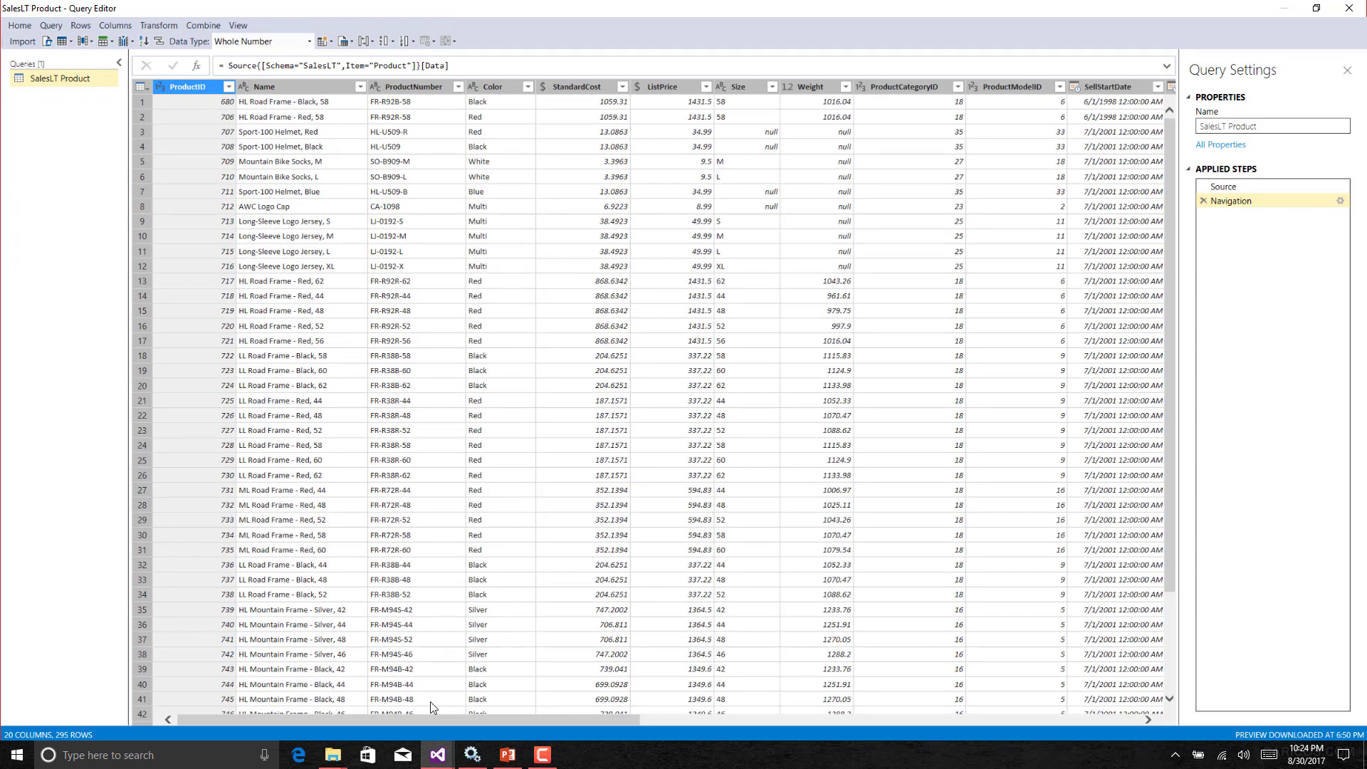
# Scroll through the SalesLT Product query's columns.
pyautogui.moveTo(411, 715); pyautogui.dragTo(1005, 719)
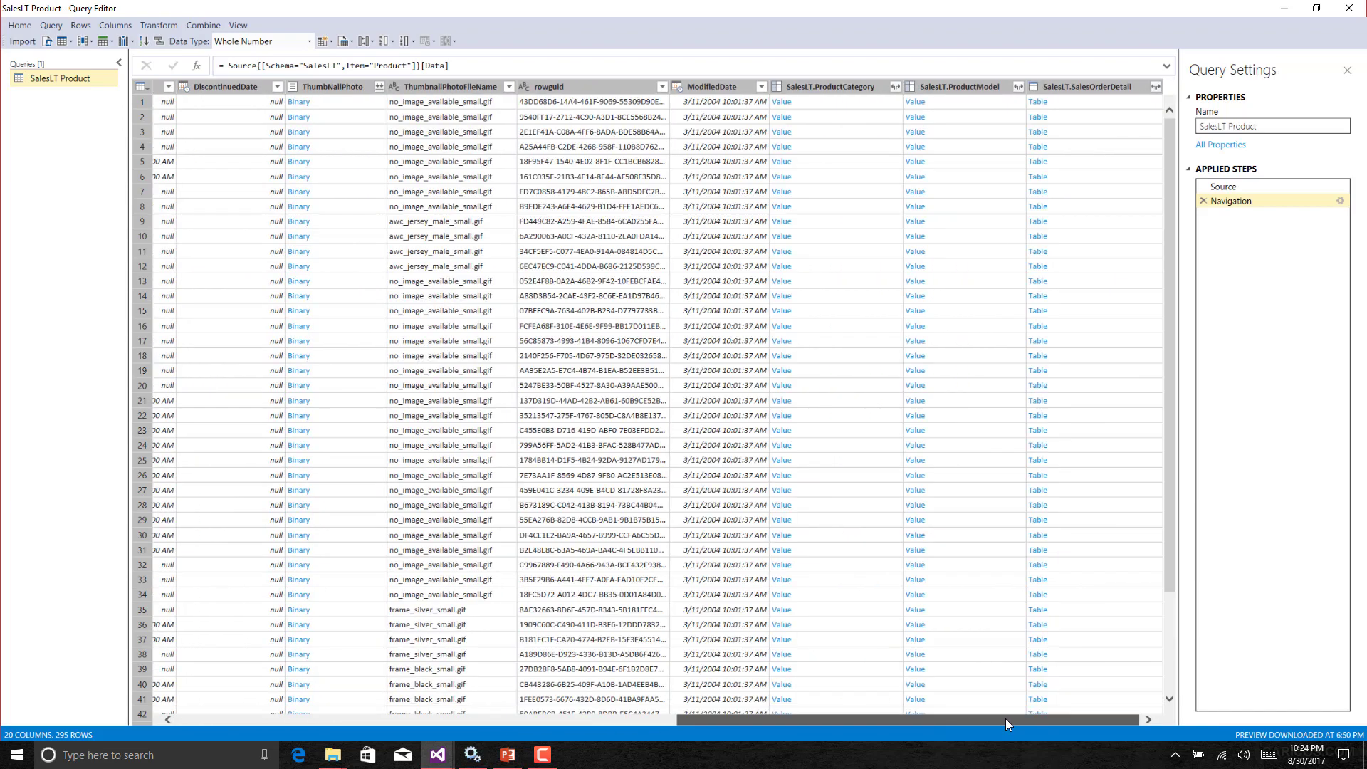
pyautogui.click(236, 714)
pyautogui.click(203, 716)
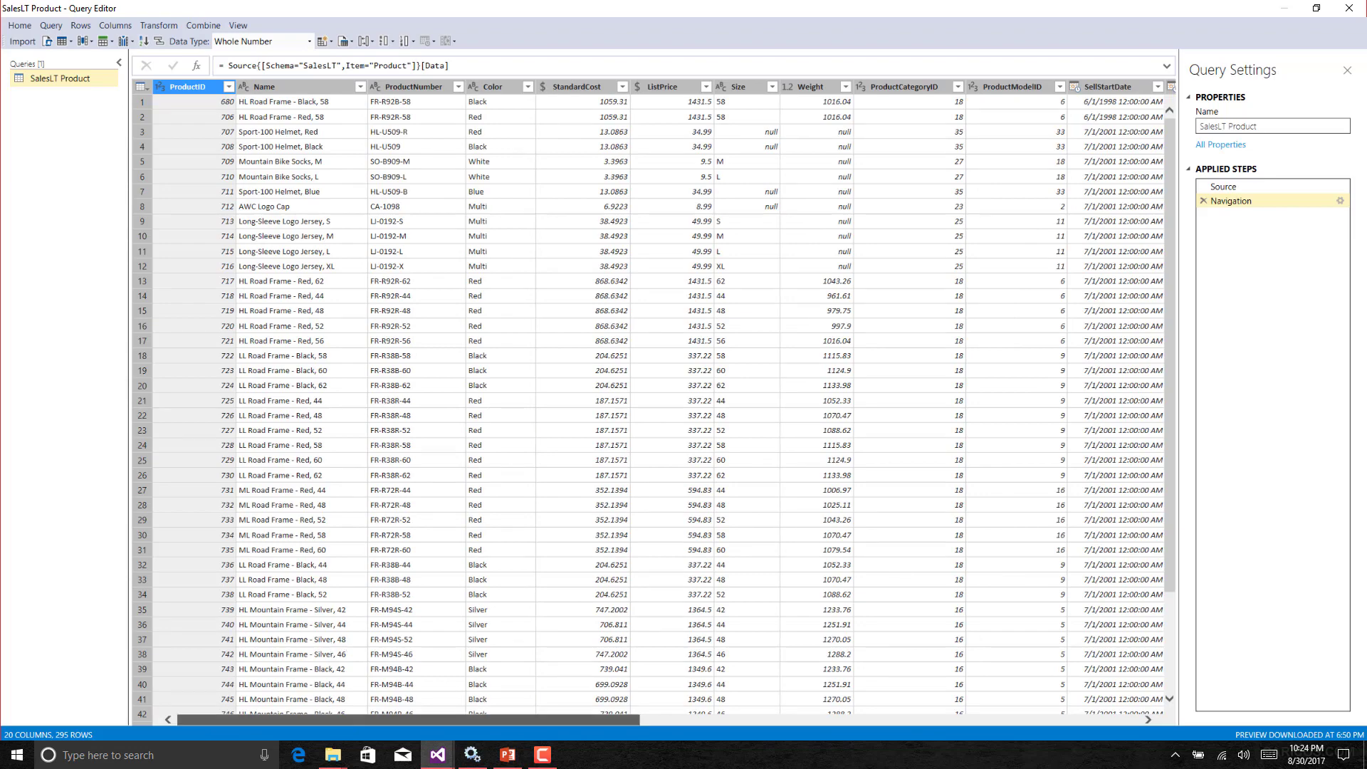
pyautogui.moveTo(498, 720); pyautogui.dragTo(997, 721)
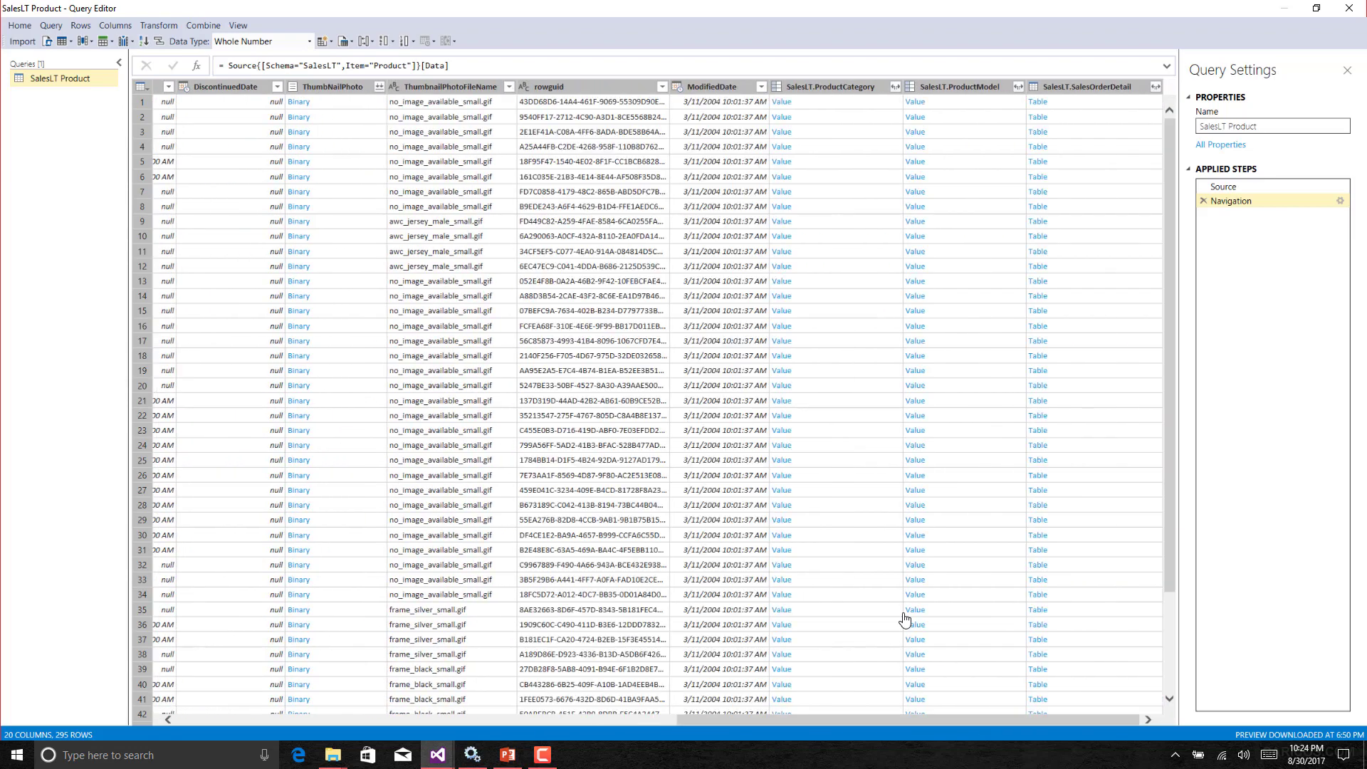
# Inspect the SalesLT.ProductCategory column's expand options and select the three relationship columns.
pyautogui.click(895, 86)
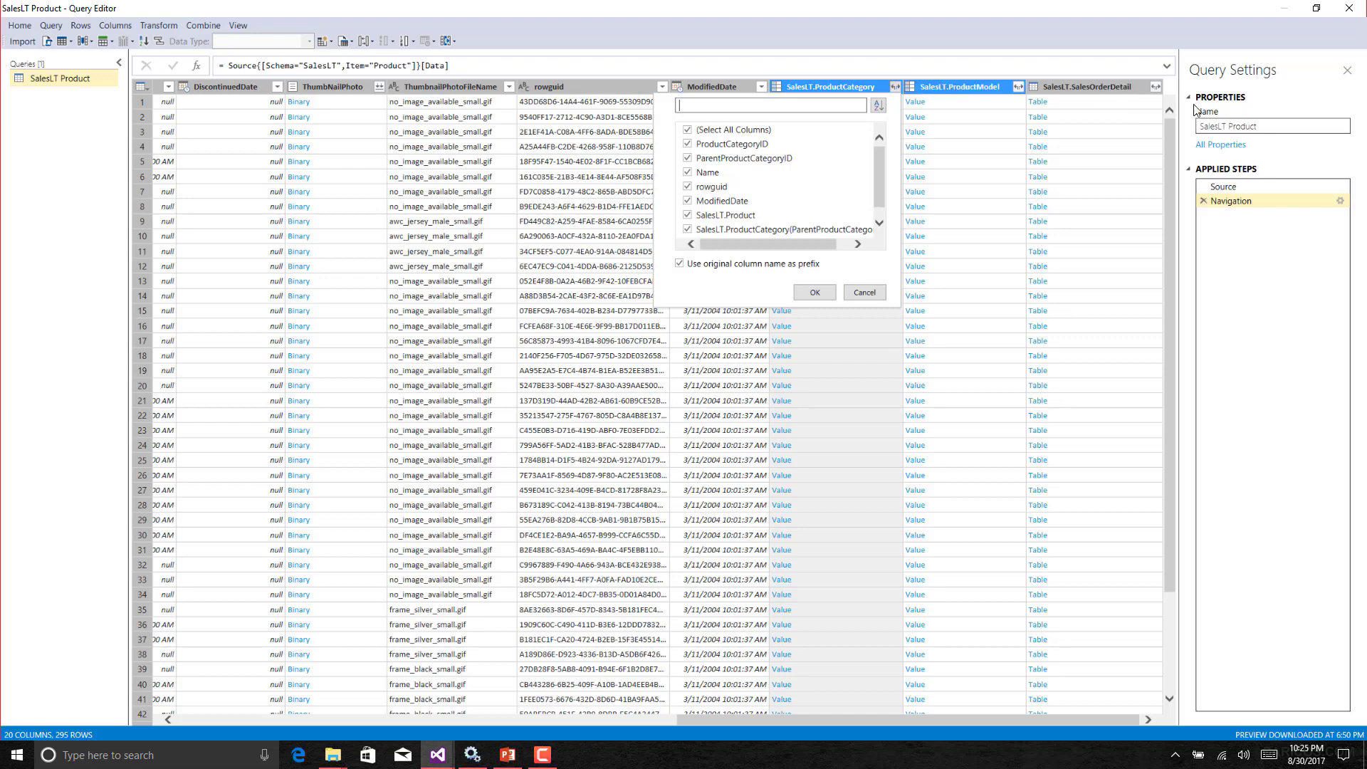
pyautogui.keyDown('ctrl'); pyautogui.click(959, 87); pyautogui.keyUp('ctrl')
pyautogui.click(867, 88)
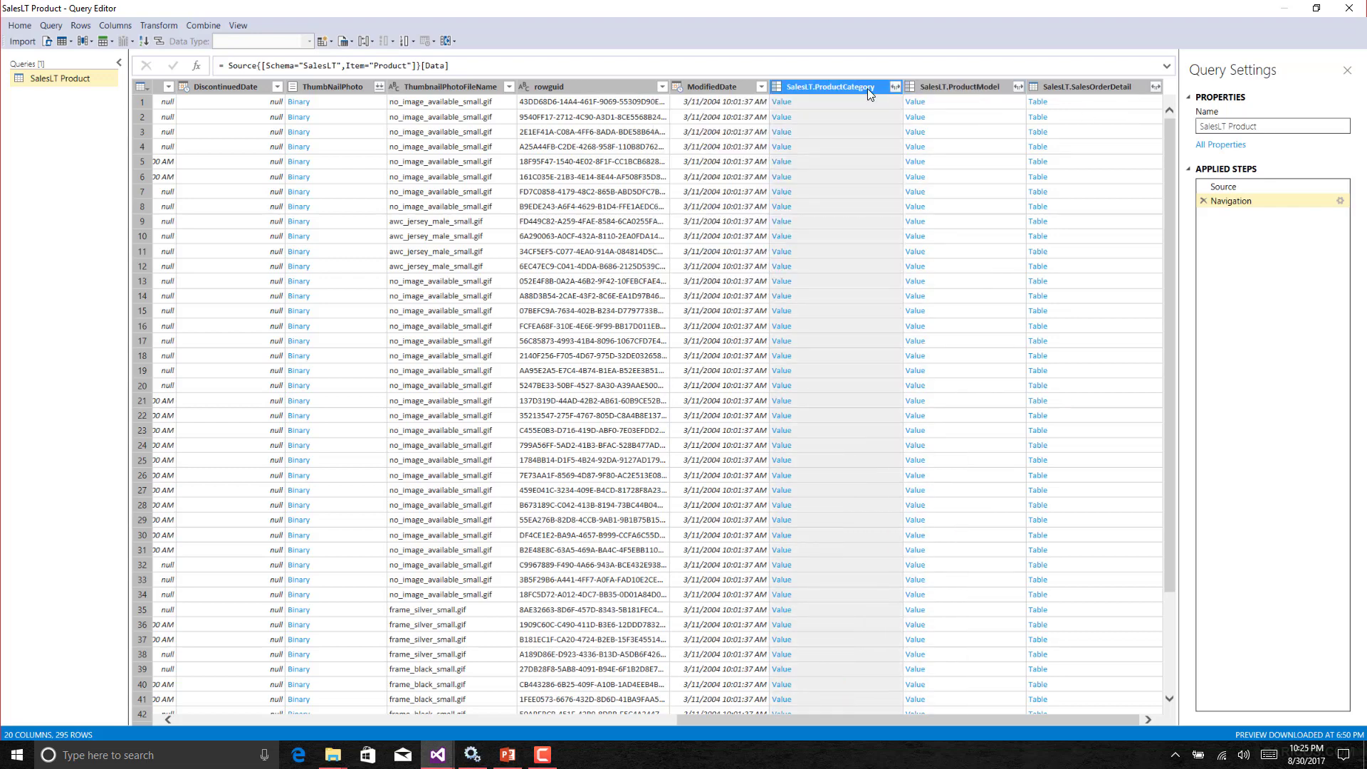
pyautogui.keyDown('ctrl'); pyautogui.click(959, 87); pyautogui.keyUp('ctrl')
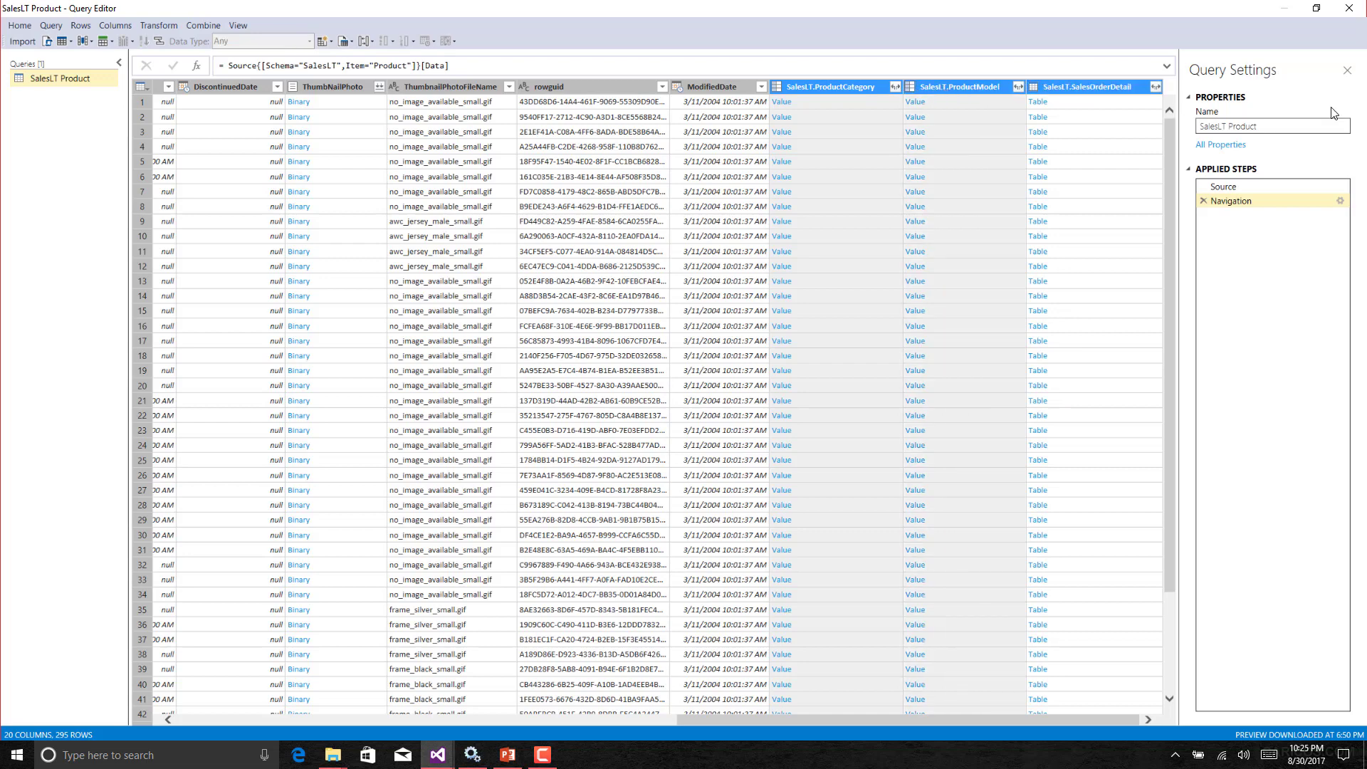
pyautogui.doubleClick(1065, 86)
pyautogui.press('BackSpace')
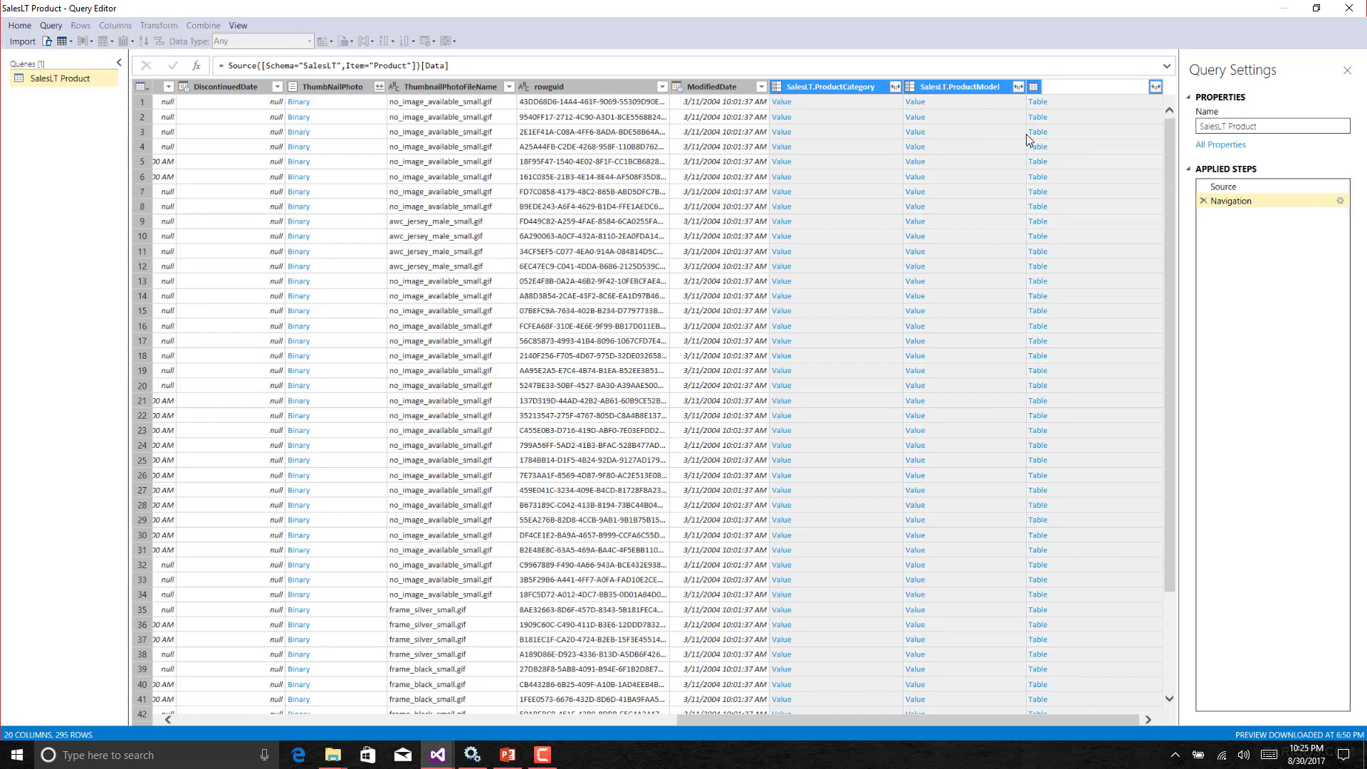
pyautogui.click(1323, 137)
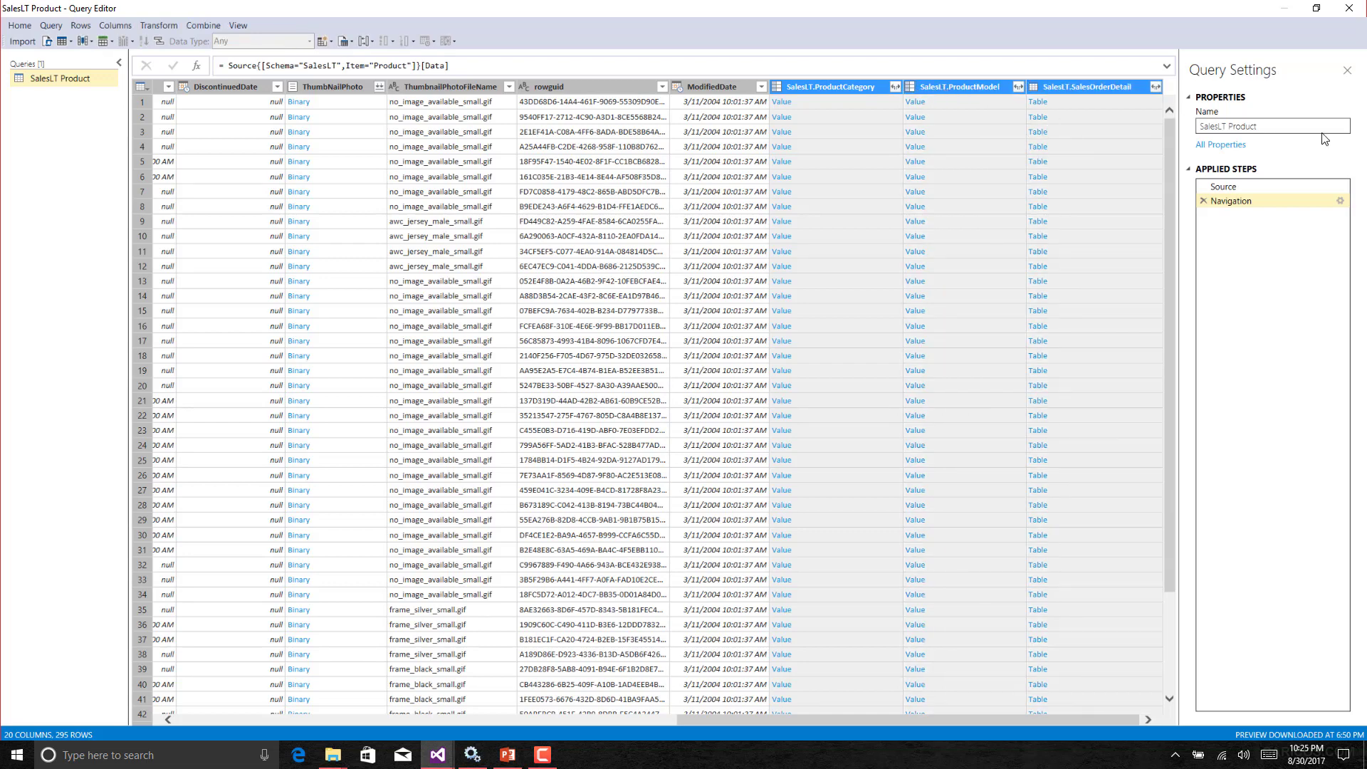
# Remove the three selected relationship columns from the query.
pyautogui.rightClick(856, 91)
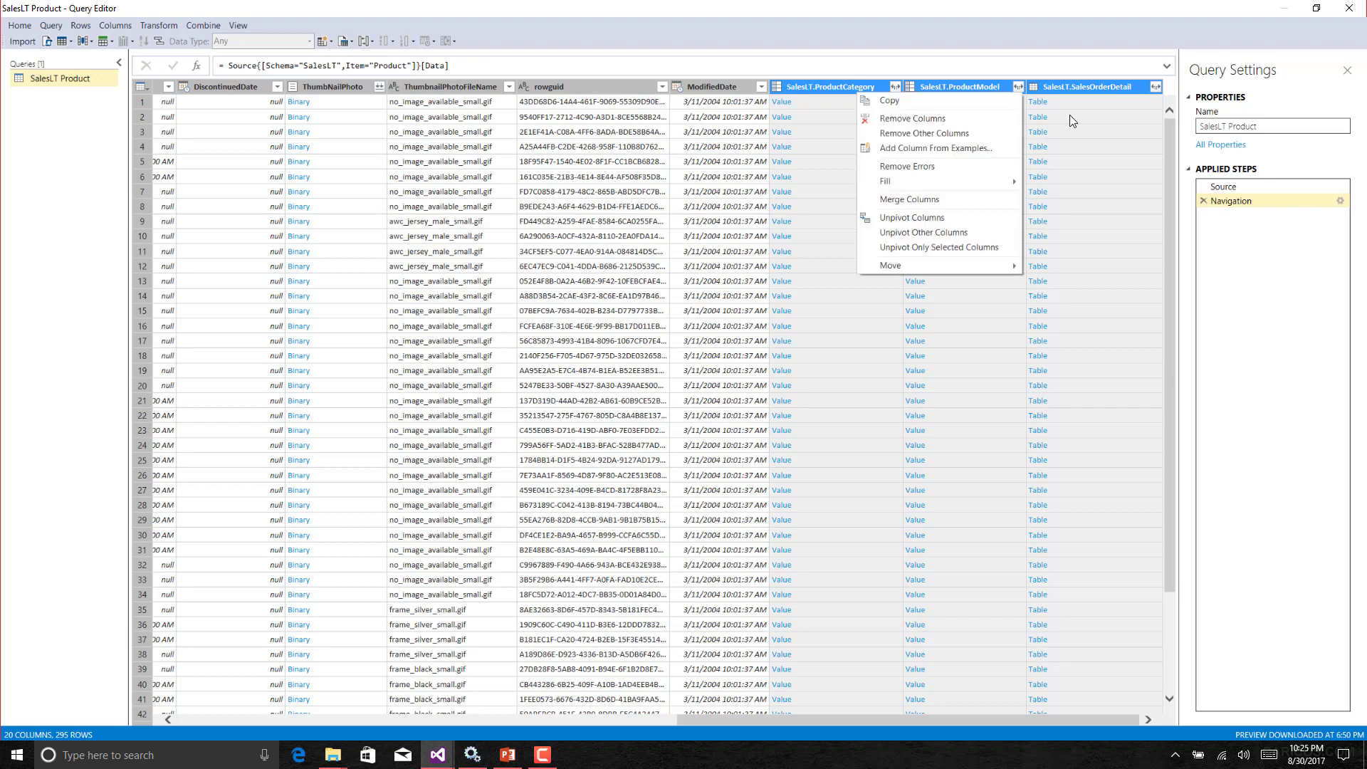
pyautogui.click(912, 117)
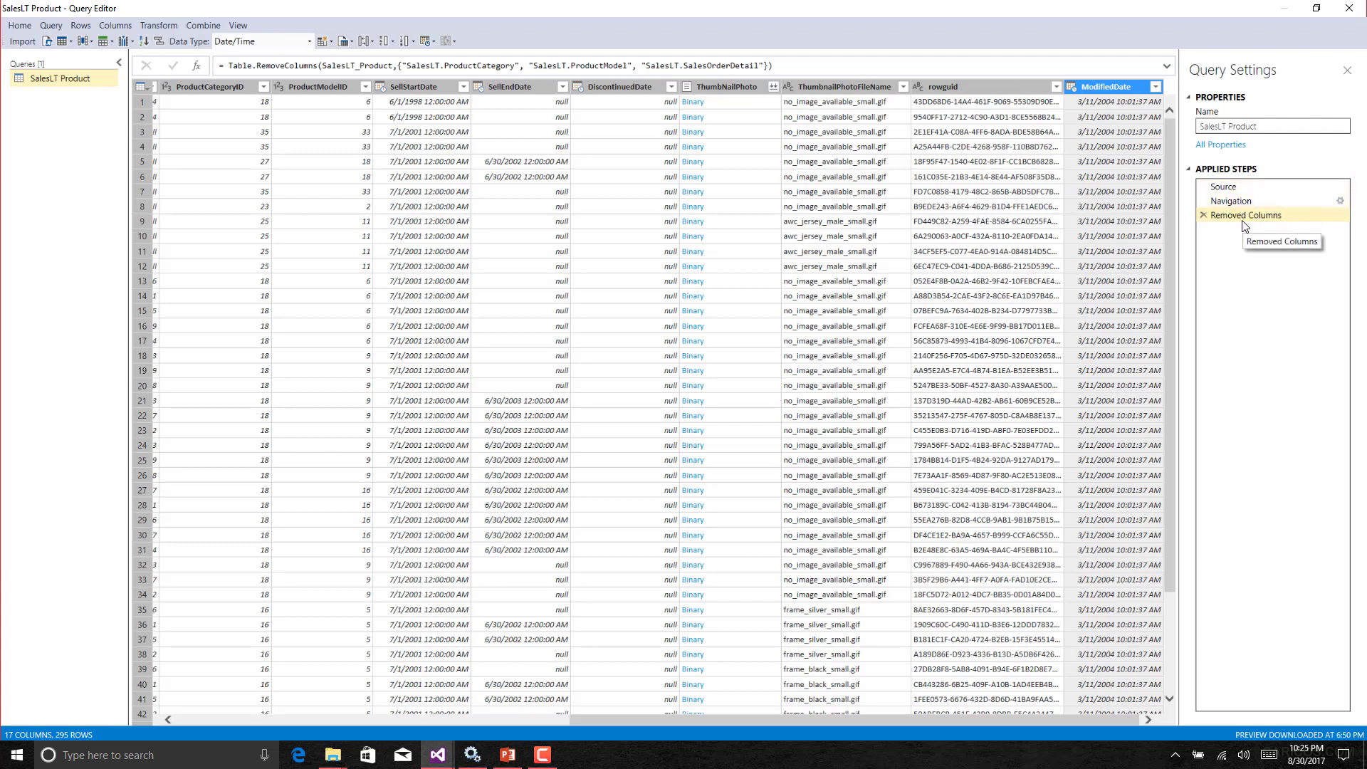
# Compare the Navigation and Removed Columns applied steps, then delete the Removed Columns step.
pyautogui.click(1244, 202)
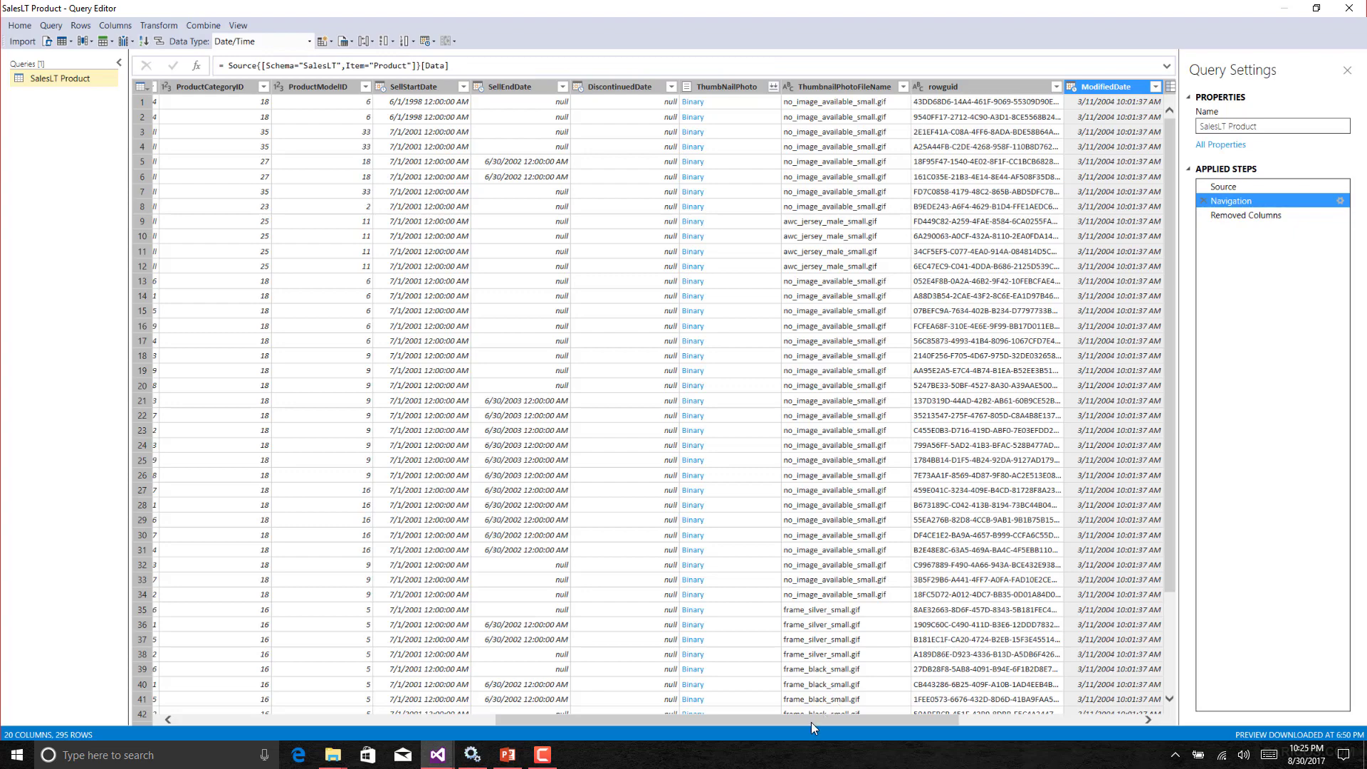
pyautogui.moveTo(811, 722); pyautogui.dragTo(1034, 717)
pyautogui.click(1246, 216)
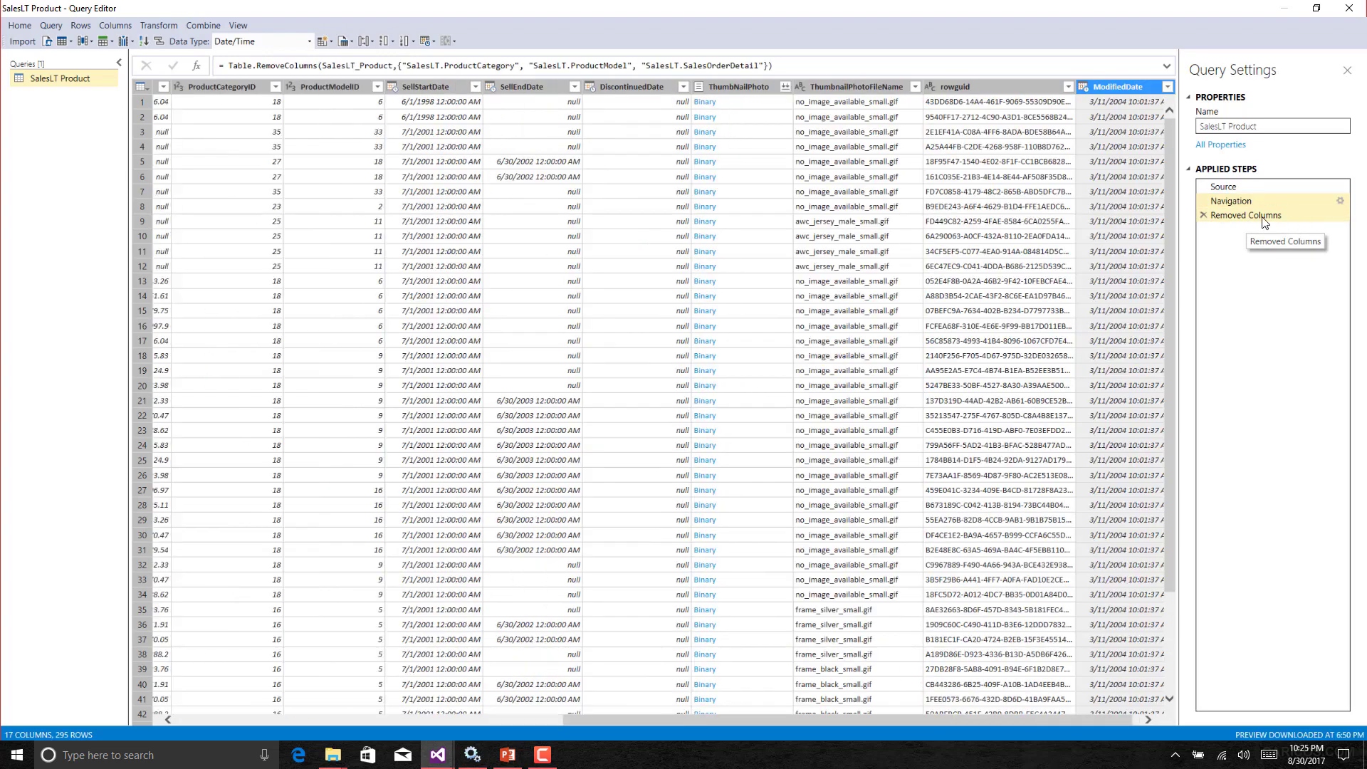
pyautogui.click(1204, 215)
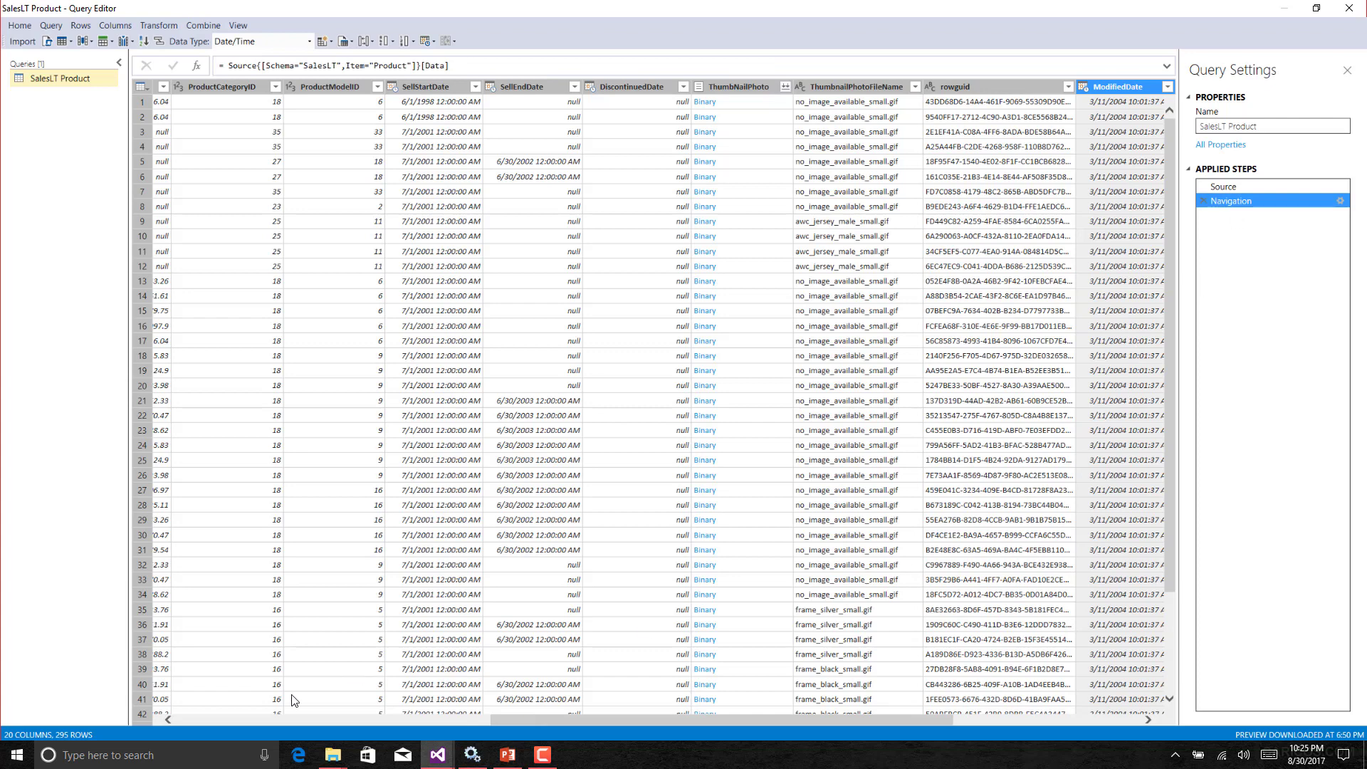
# Keep only the ProductID, Name, ProductNumber and Color columns by removing all other columns.
pyautogui.click(199, 720)
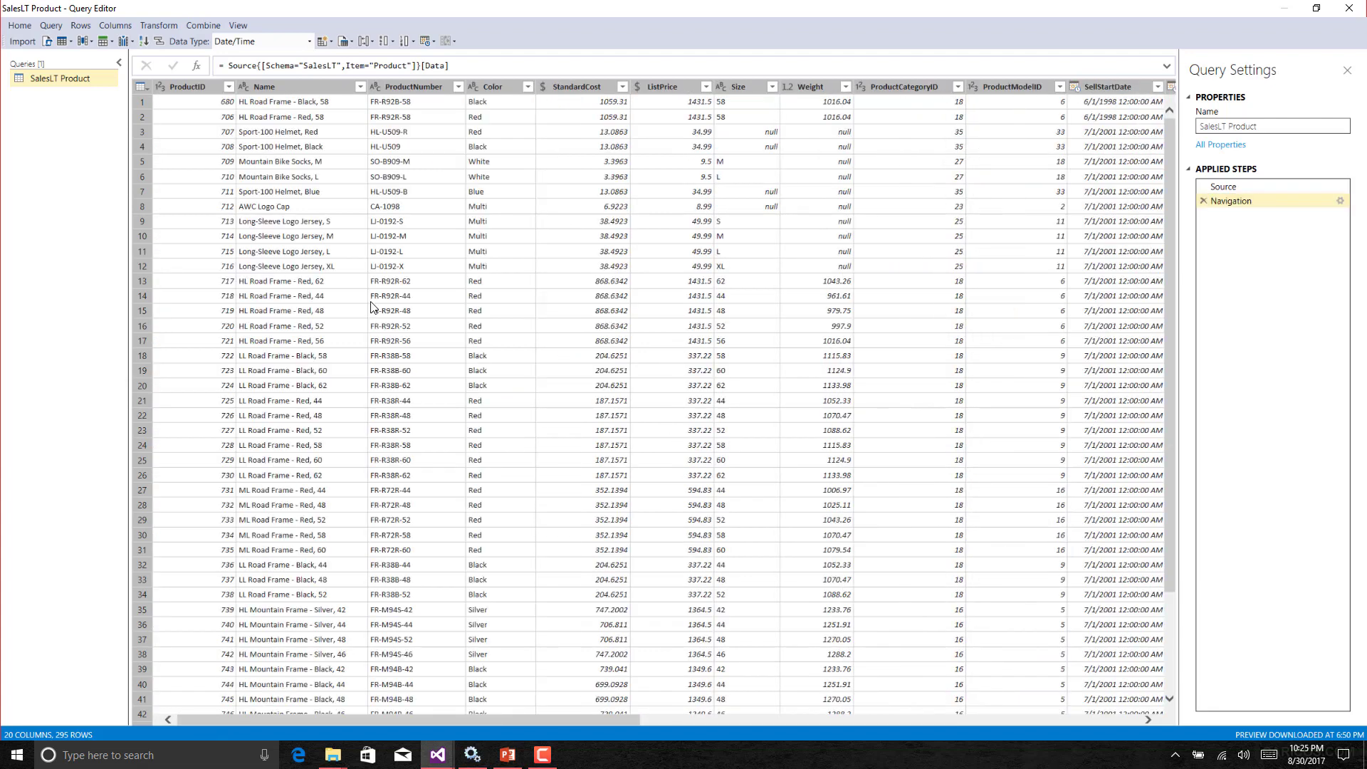
pyautogui.click(203, 87)
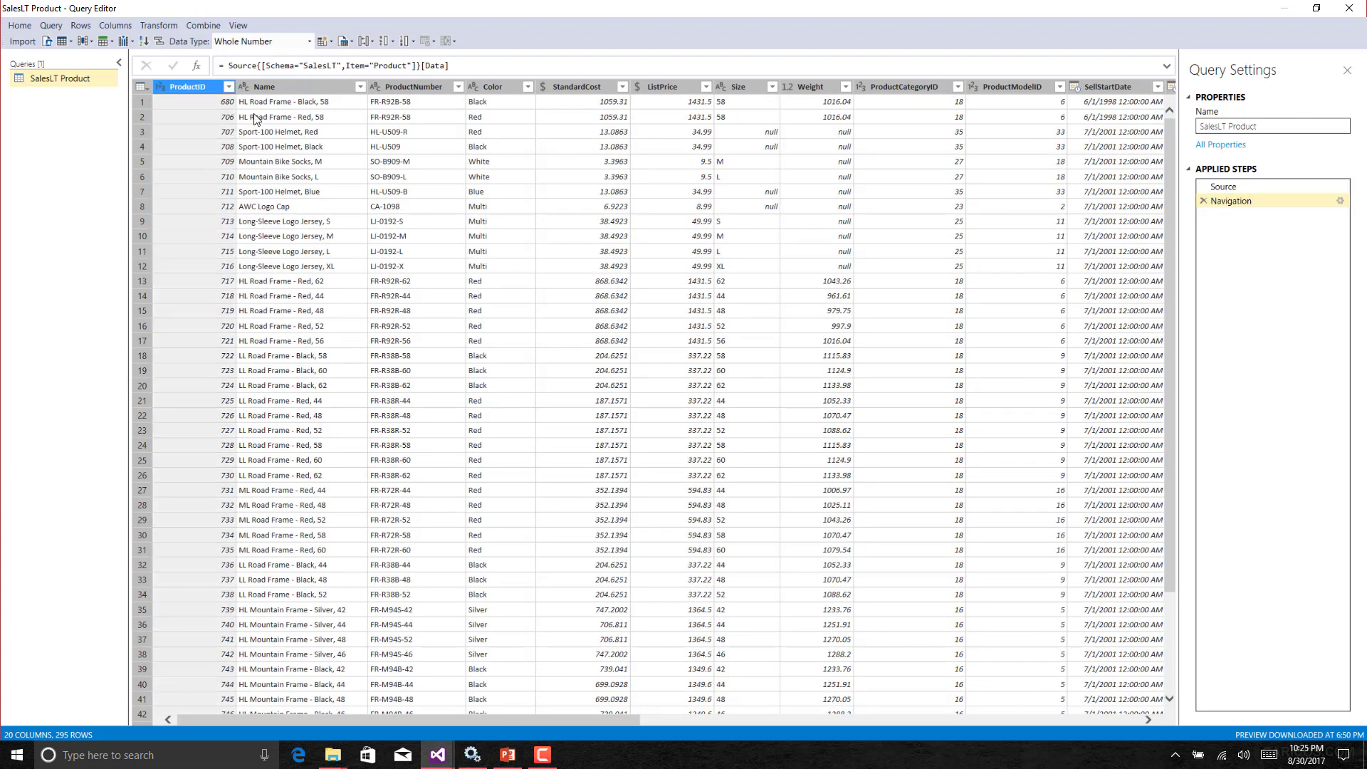
pyautogui.keyDown('ctrl'); pyautogui.click(266, 87); pyautogui.keyUp('ctrl')
pyautogui.keyDown('ctrl'); pyautogui.click(408, 88); pyautogui.keyUp('ctrl')
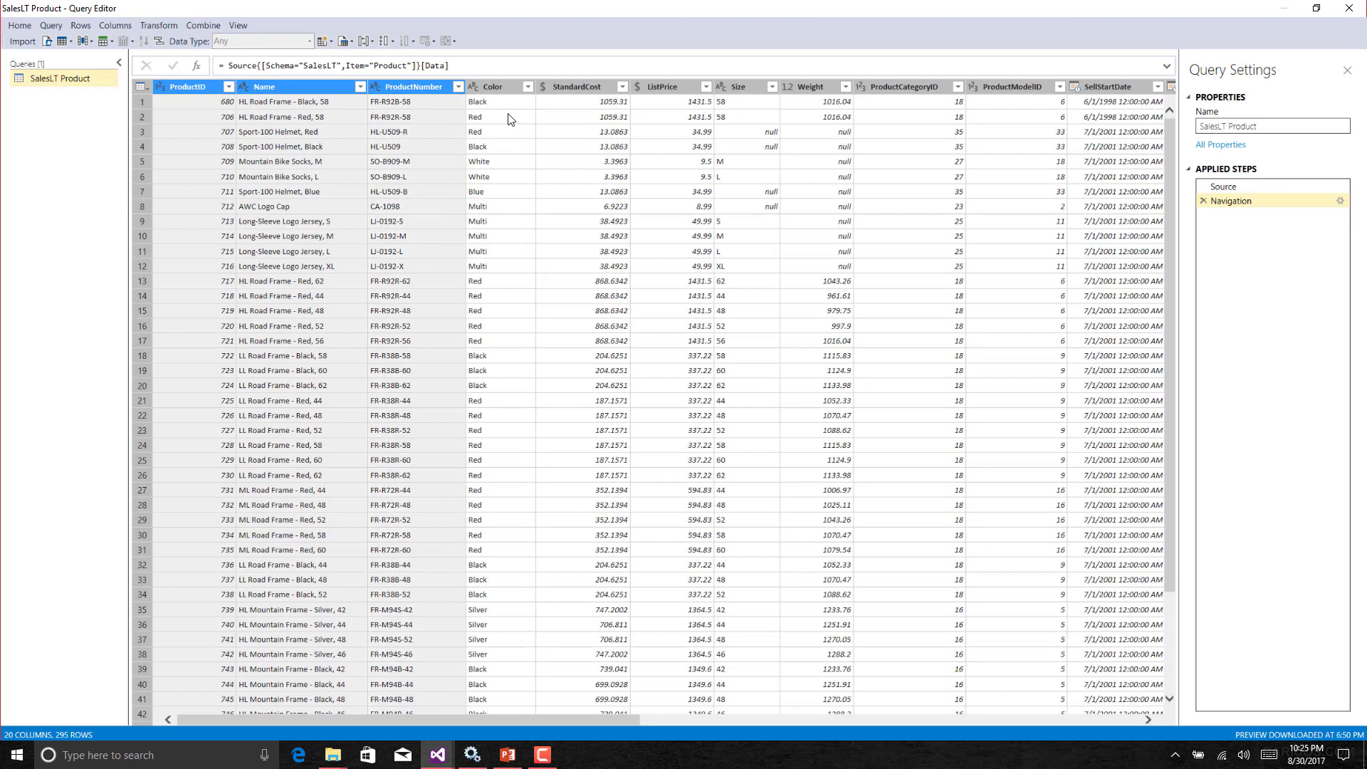
pyautogui.keyDown('ctrl'); pyautogui.click(493, 89); pyautogui.keyUp('ctrl')
pyautogui.rightClick(490, 87)
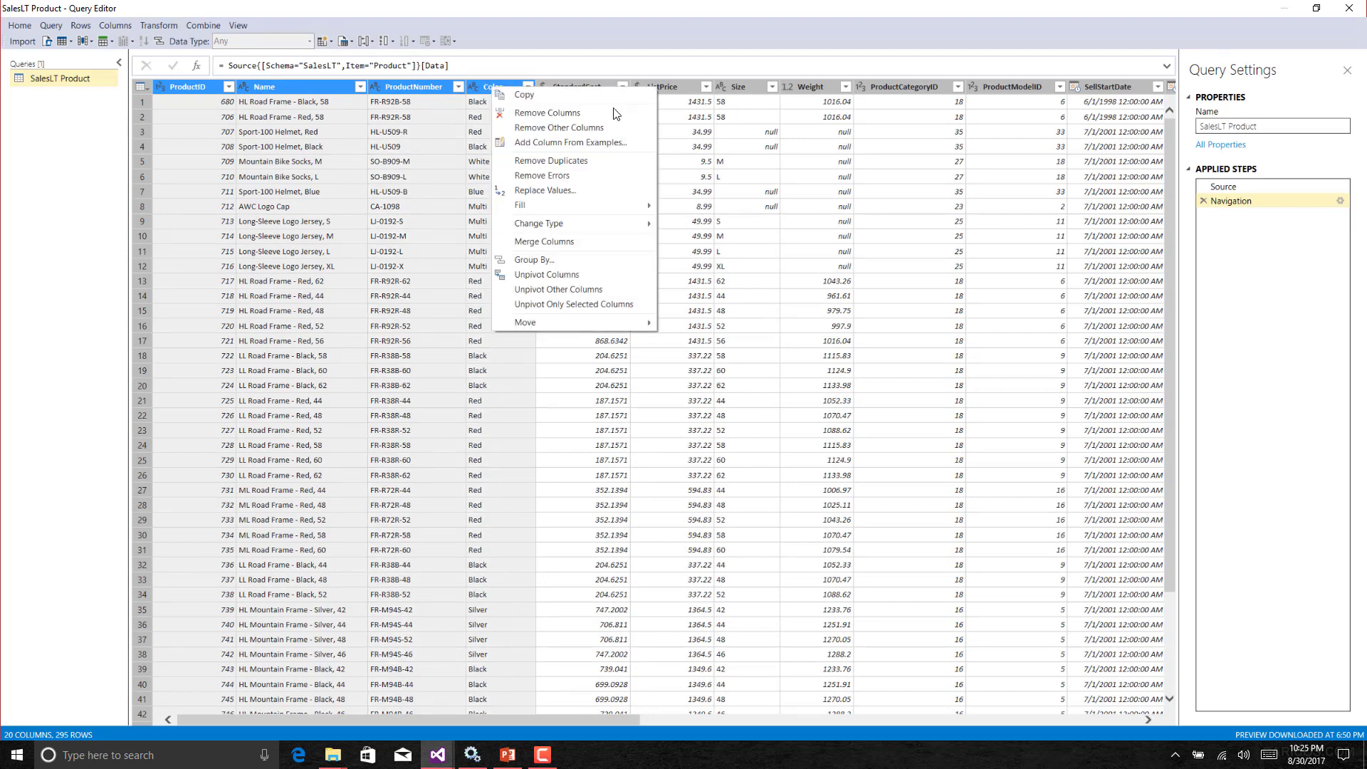
pyautogui.click(560, 127)
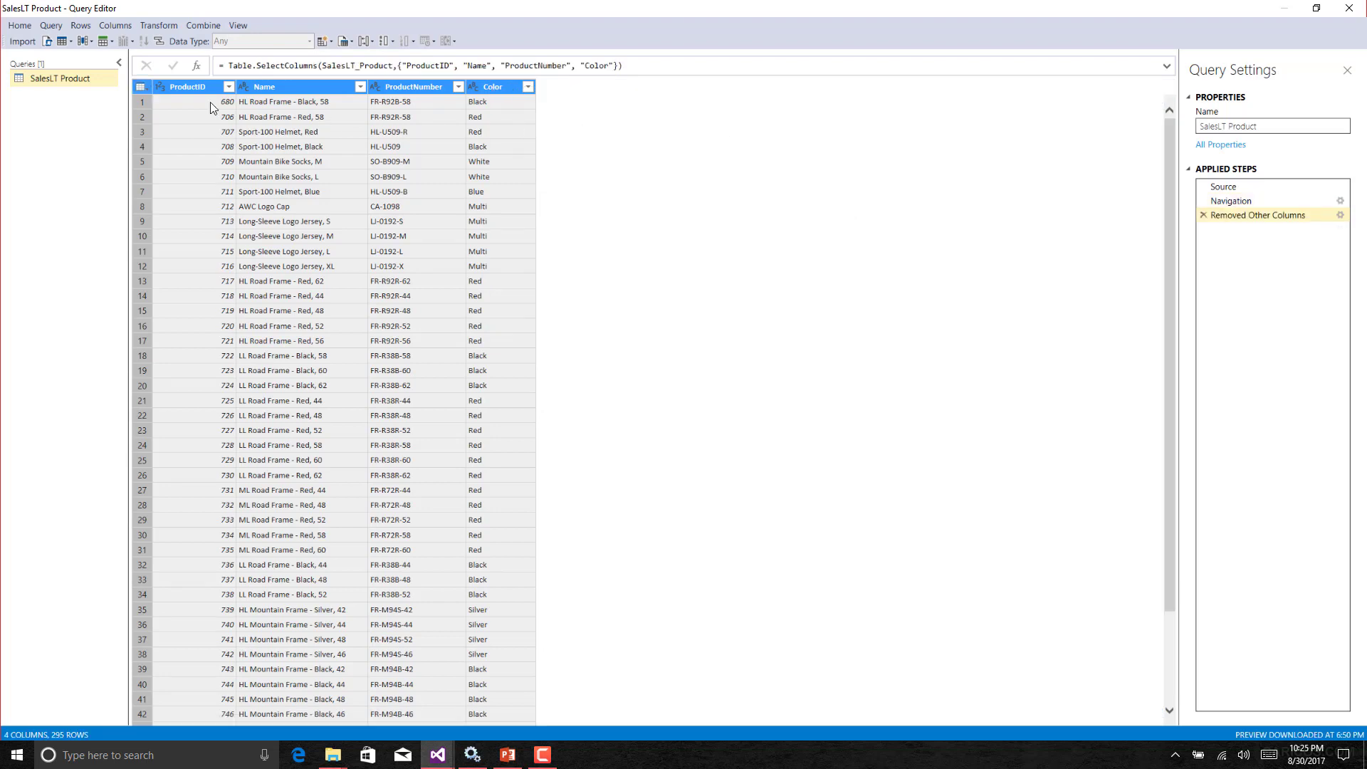
# Import the shaped query into the tabular model and close the data processing dialog.
pyautogui.click(29, 42)
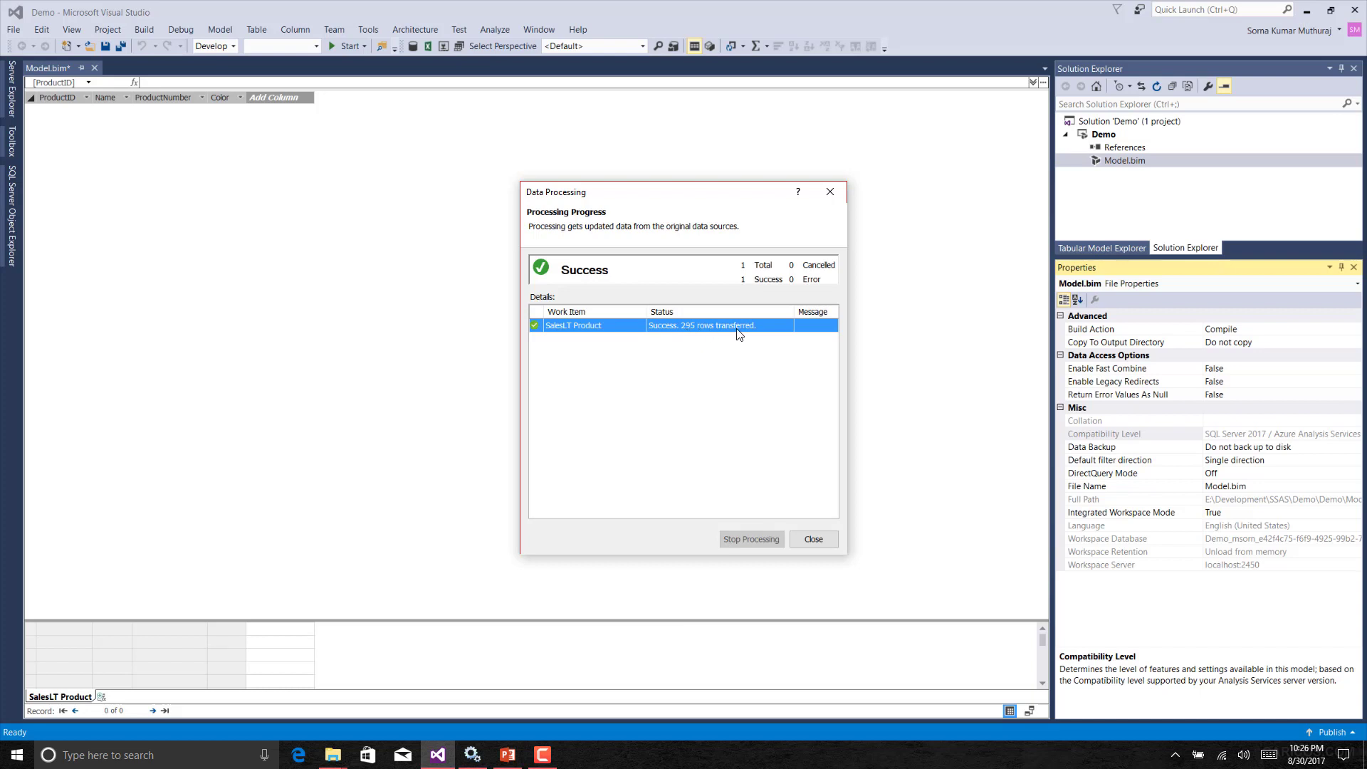
pyautogui.click(809, 534)
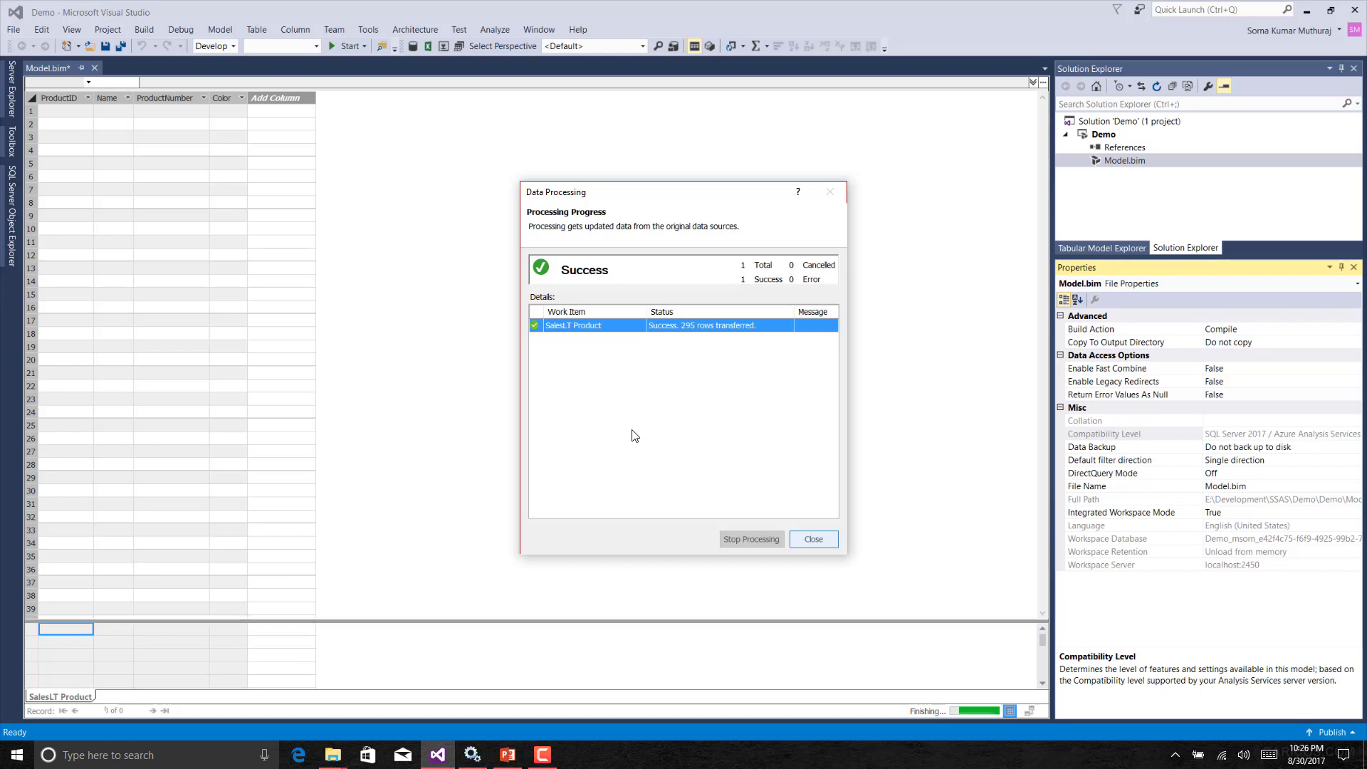
pyautogui.click(285, 229)
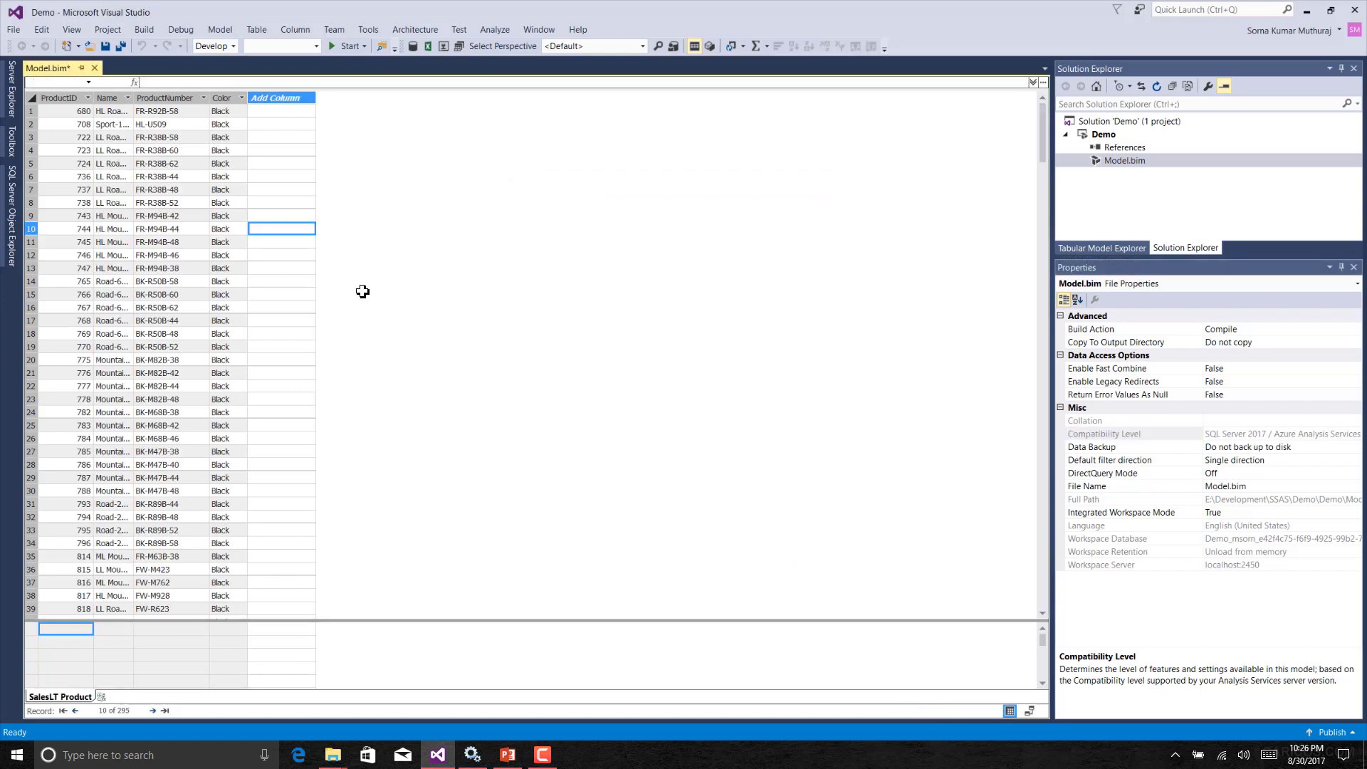
pyautogui.click(270, 190)
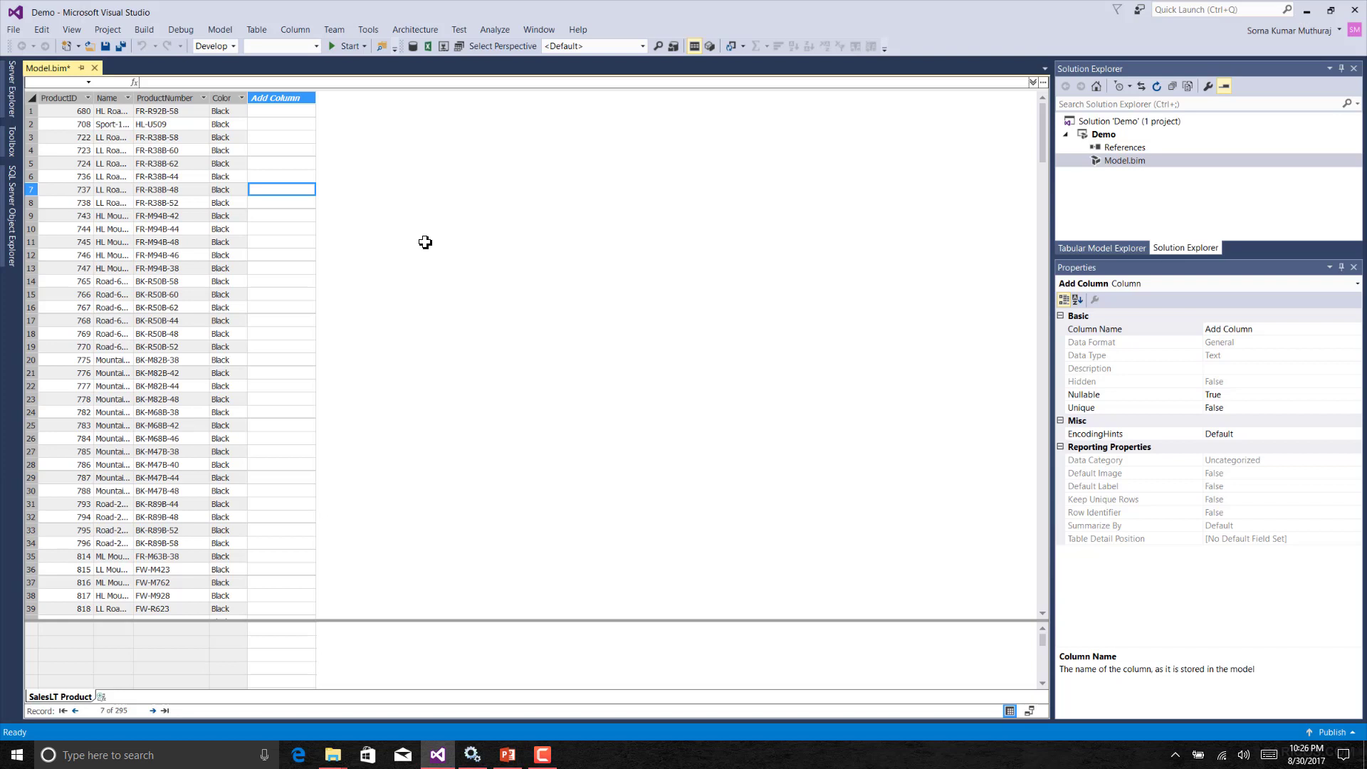
# Open the table properties and review the Source, navigation and column selection lines of the M statement.
pyautogui.click(256, 29)
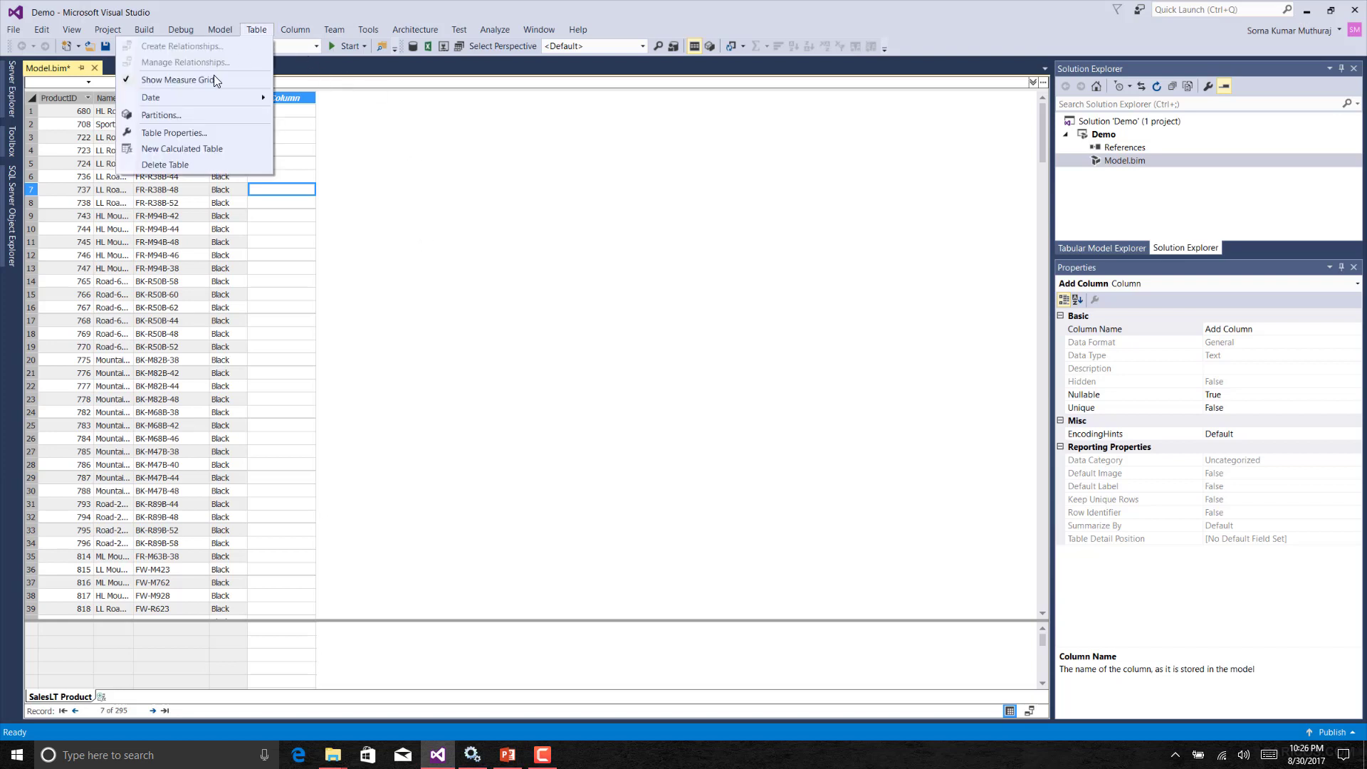
pyautogui.click(193, 135)
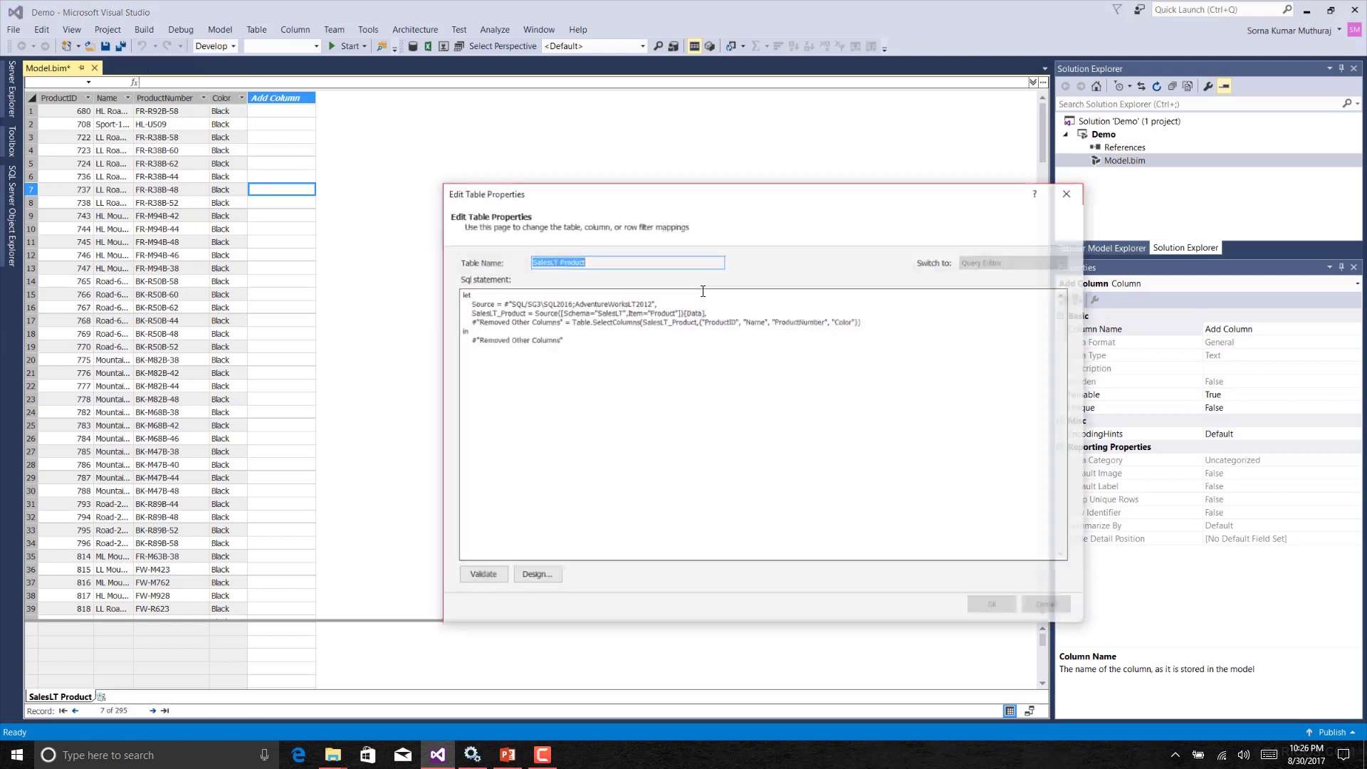
pyautogui.click(638, 363)
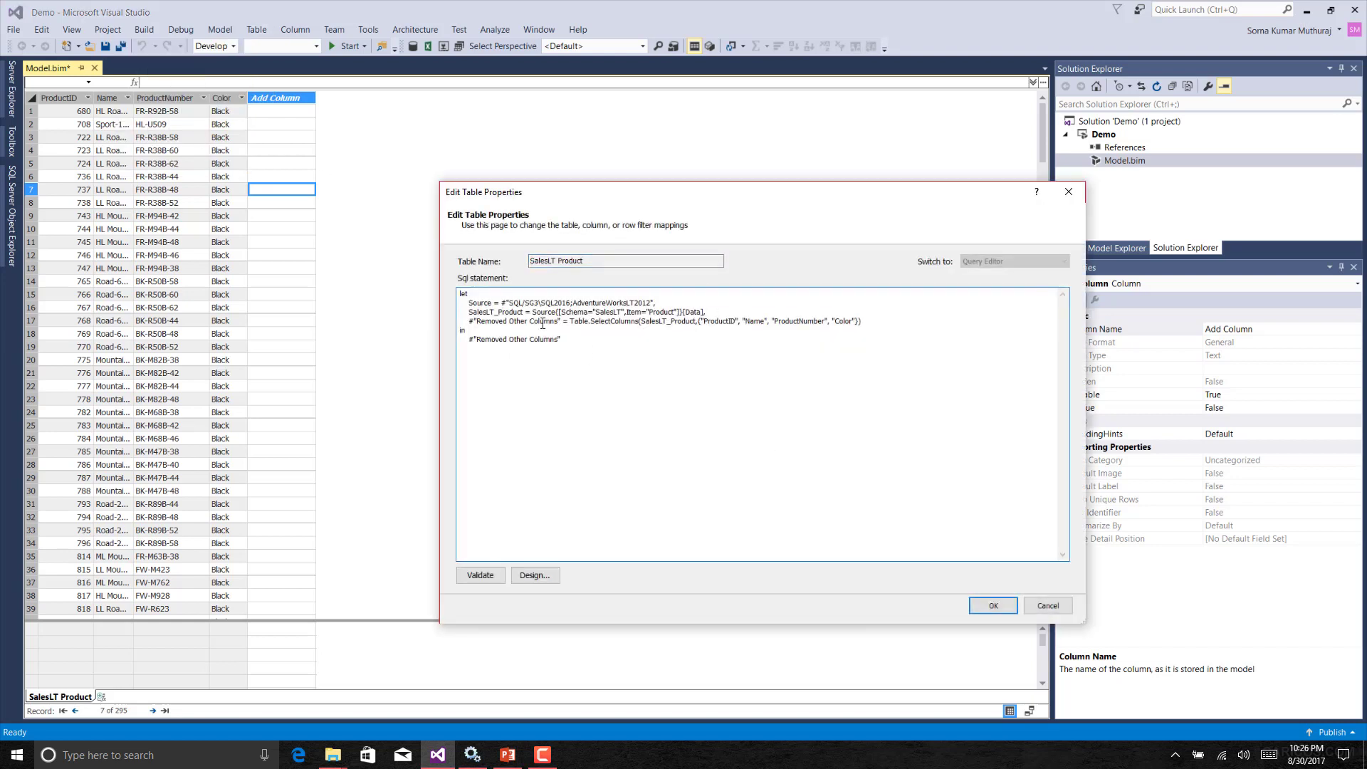
pyautogui.moveTo(562, 340); pyautogui.dragTo(454, 296)
pyautogui.click(710, 359)
pyautogui.moveTo(656, 302); pyautogui.dragTo(491, 301)
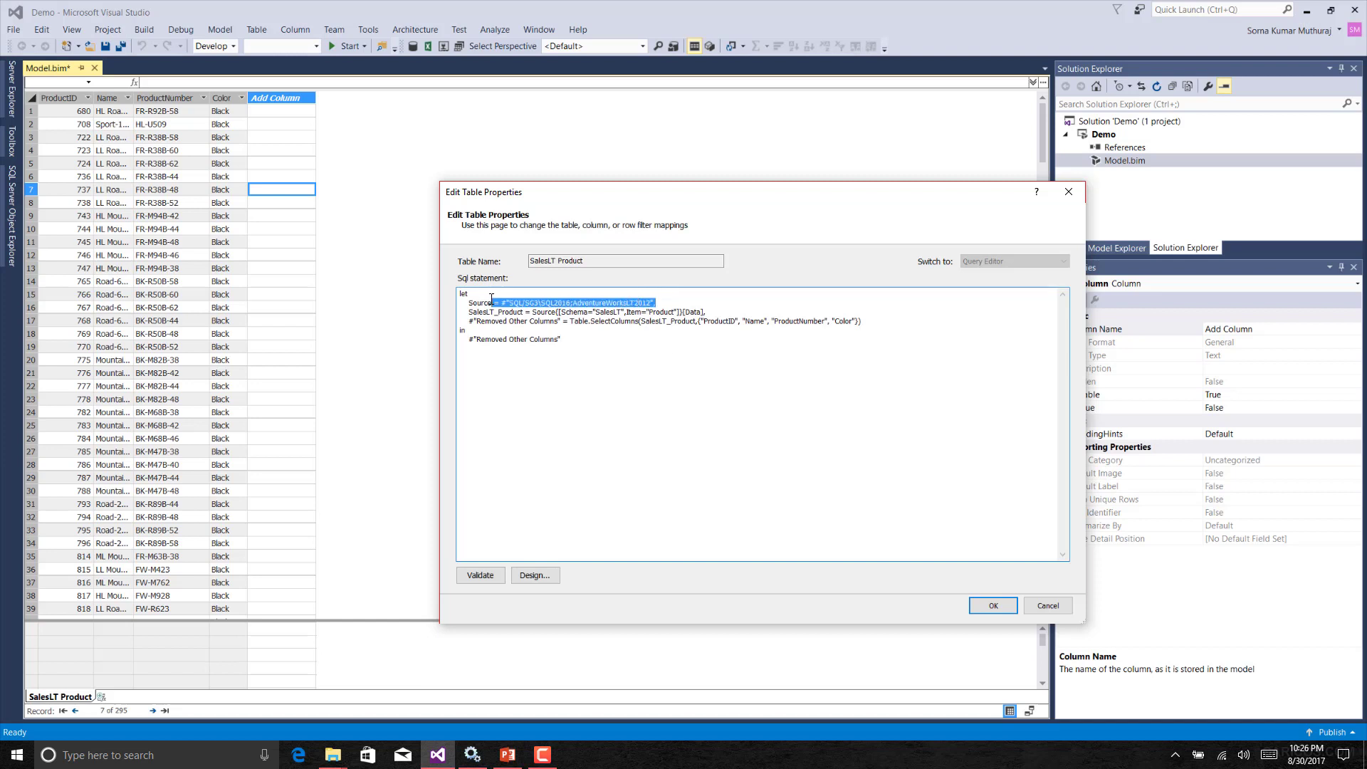
pyautogui.click(469, 301)
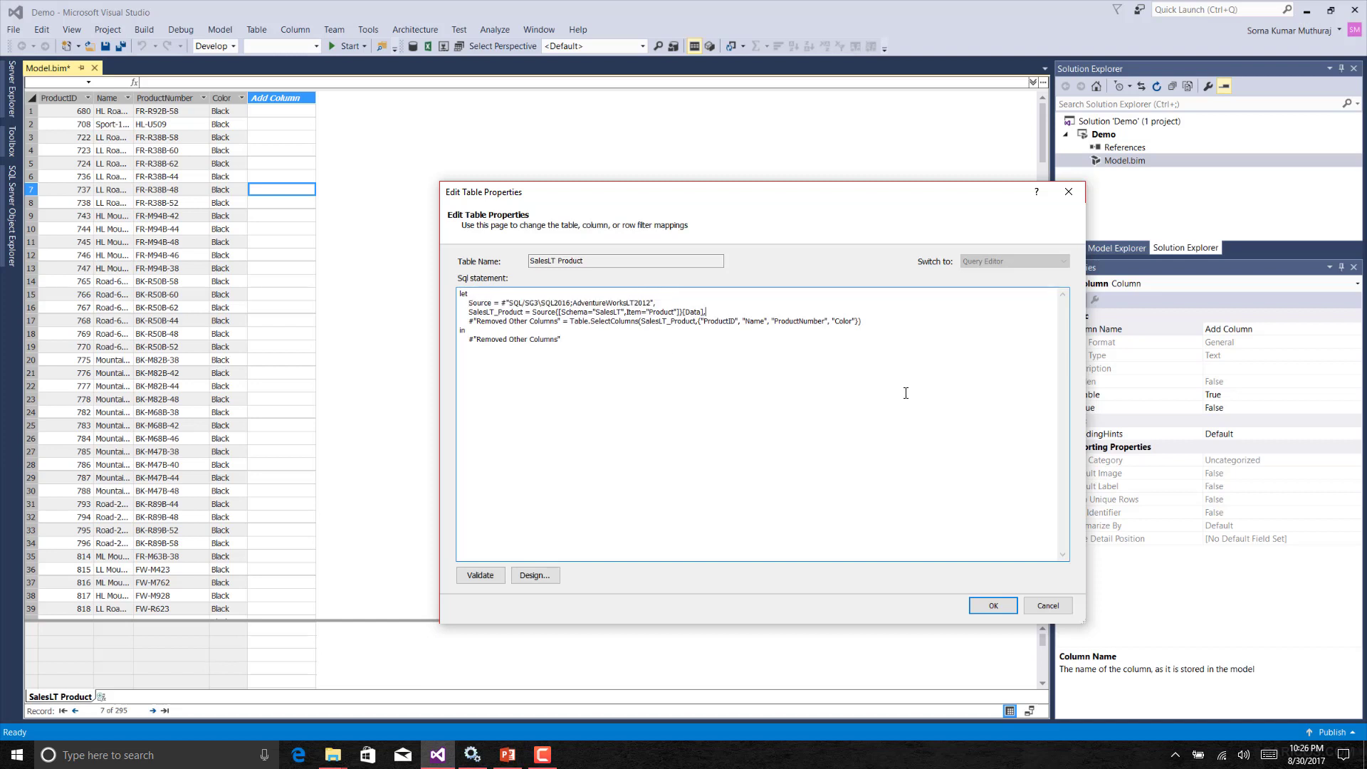
pyautogui.moveTo(706, 312); pyautogui.dragTo(470, 313)
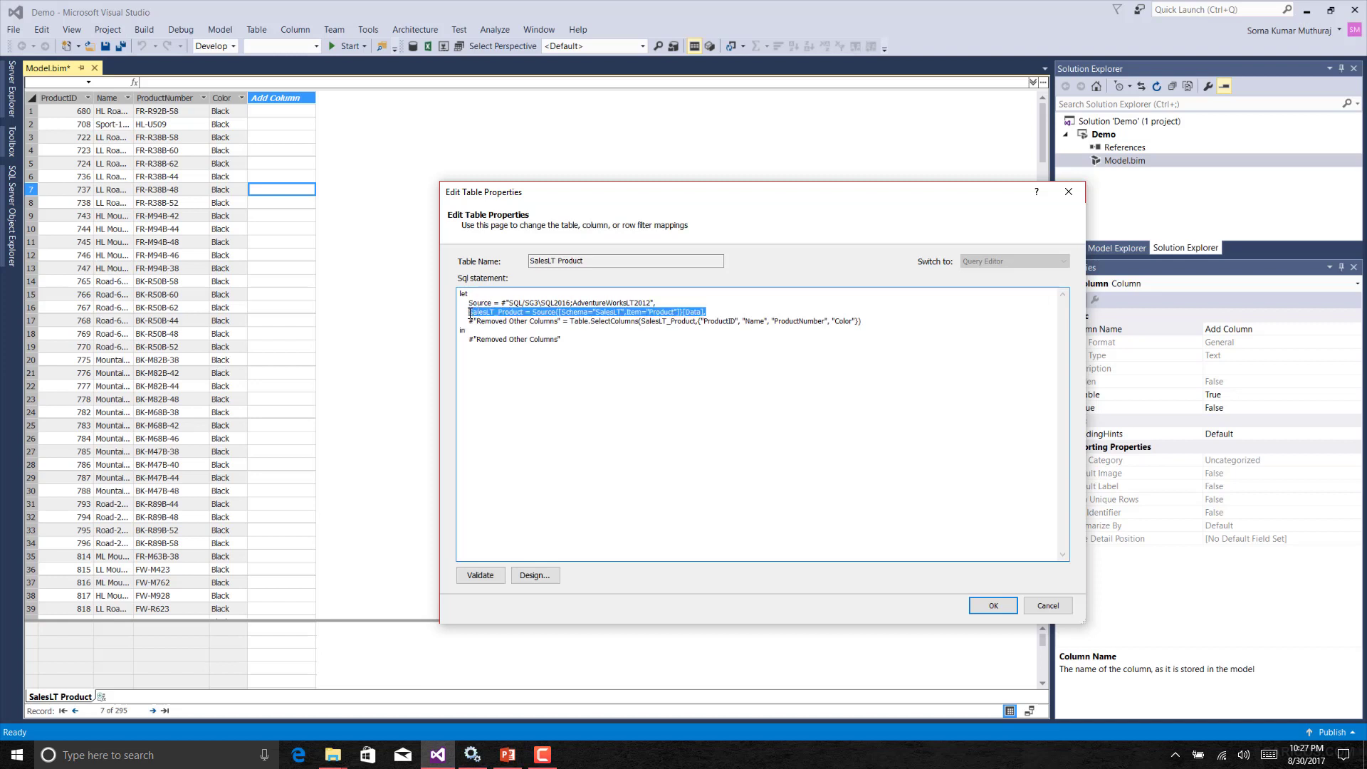
pyautogui.click(718, 341)
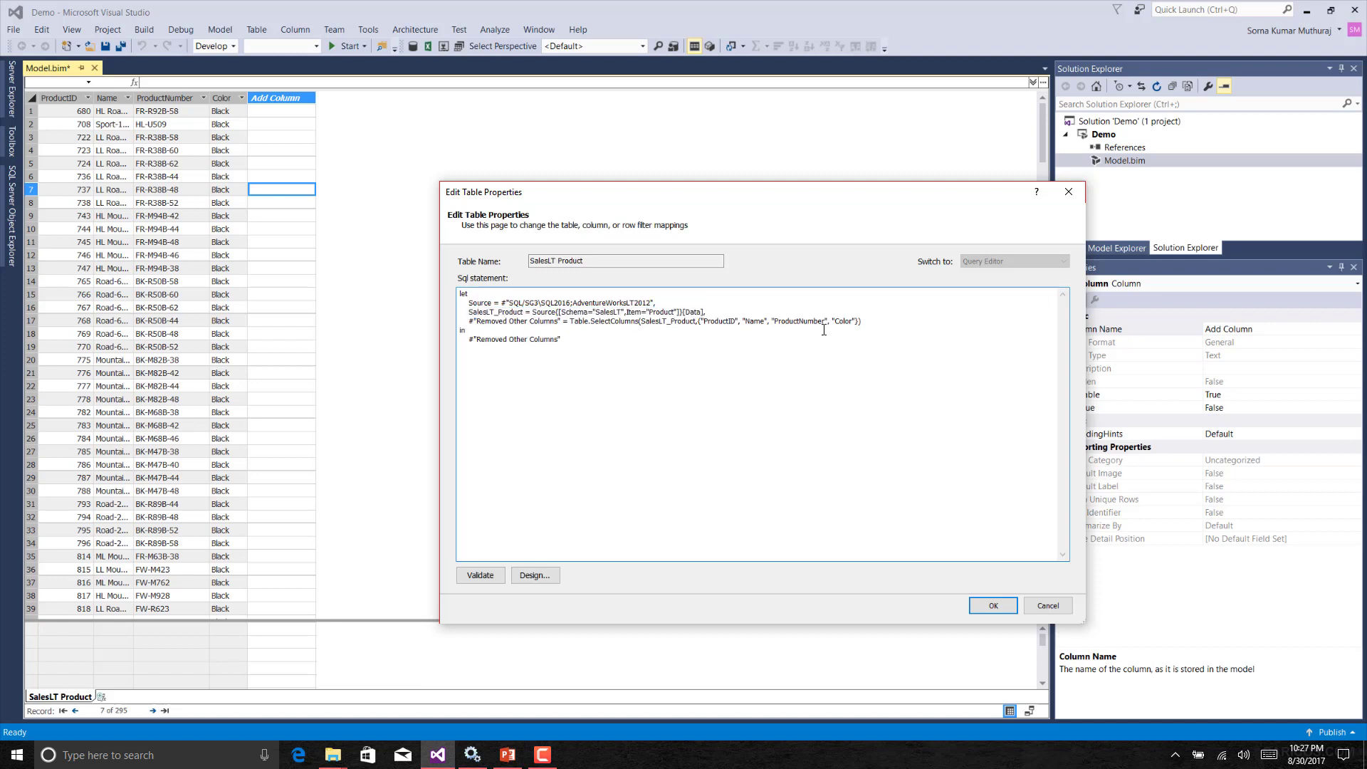
pyautogui.moveTo(870, 321); pyautogui.dragTo(469, 322)
pyautogui.click(771, 370)
# Open the table's query in the Query Editor designer and maximize the window.
pyautogui.click(535, 576)
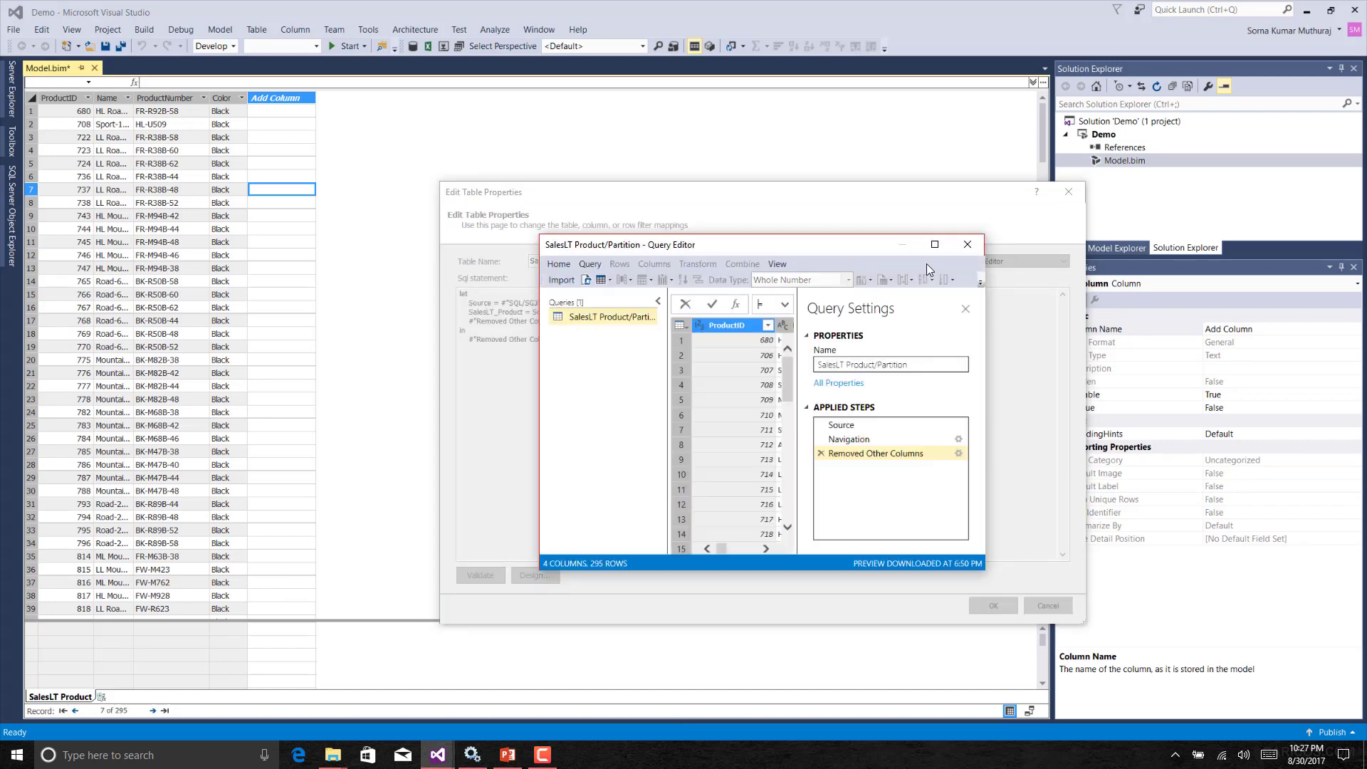
pyautogui.click(934, 245)
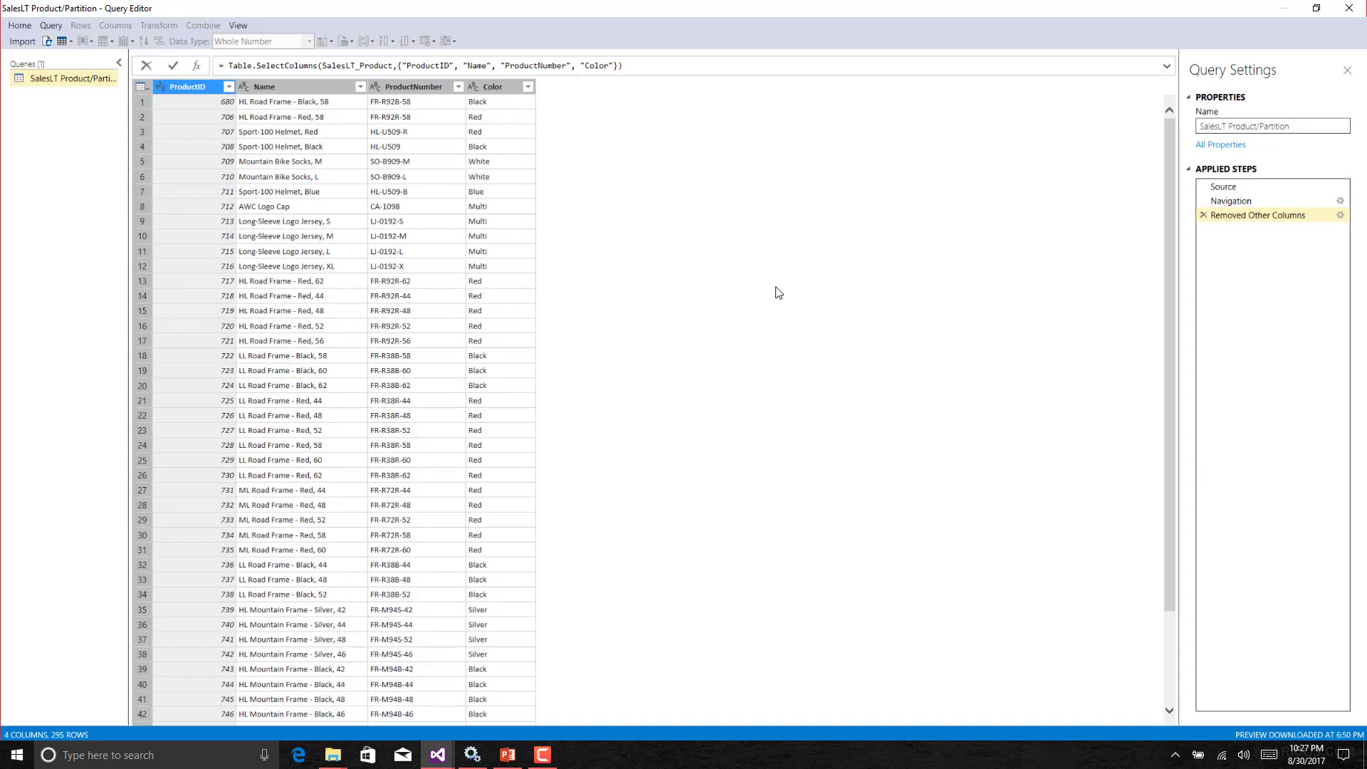
pyautogui.keyDown('ctrl'); pyautogui.click(322, 88); pyautogui.keyUp('ctrl')
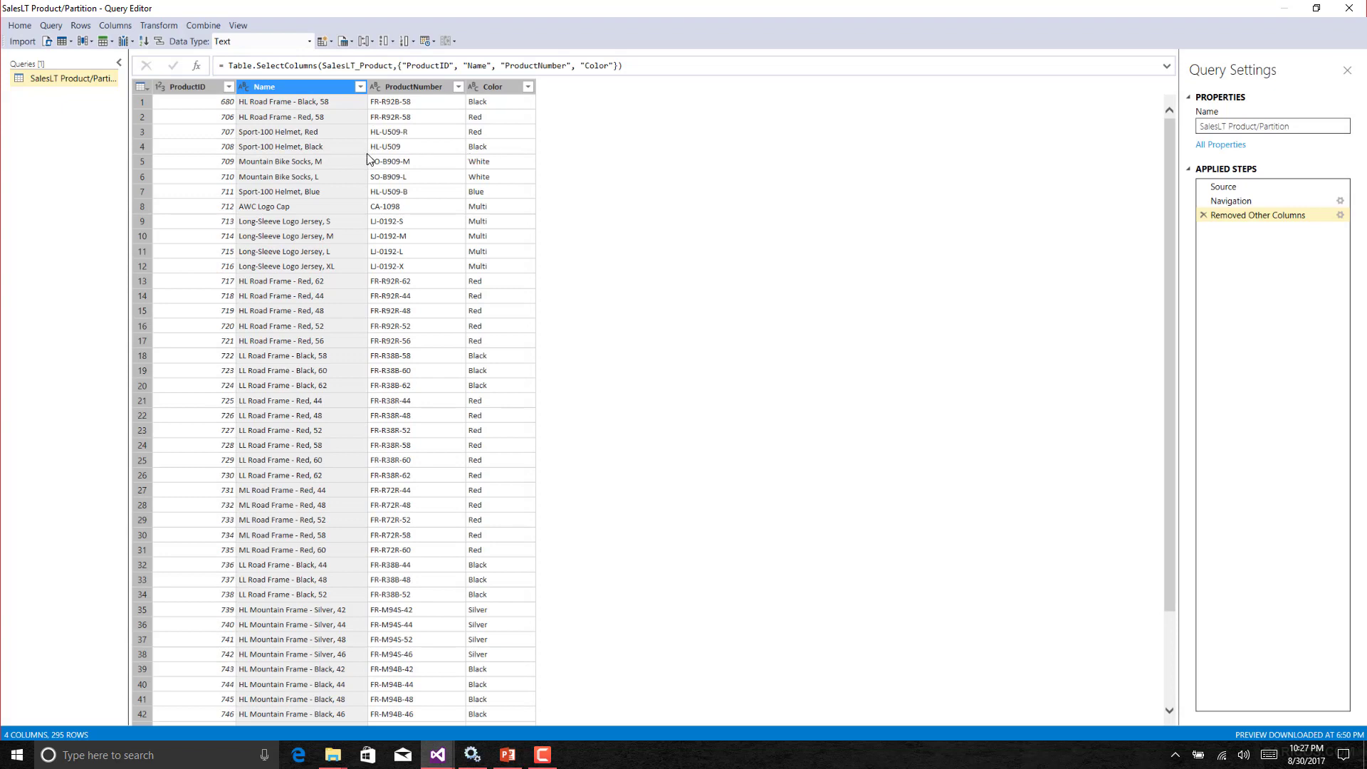
pyautogui.click(116, 26)
pyautogui.moveTo(125, 37)
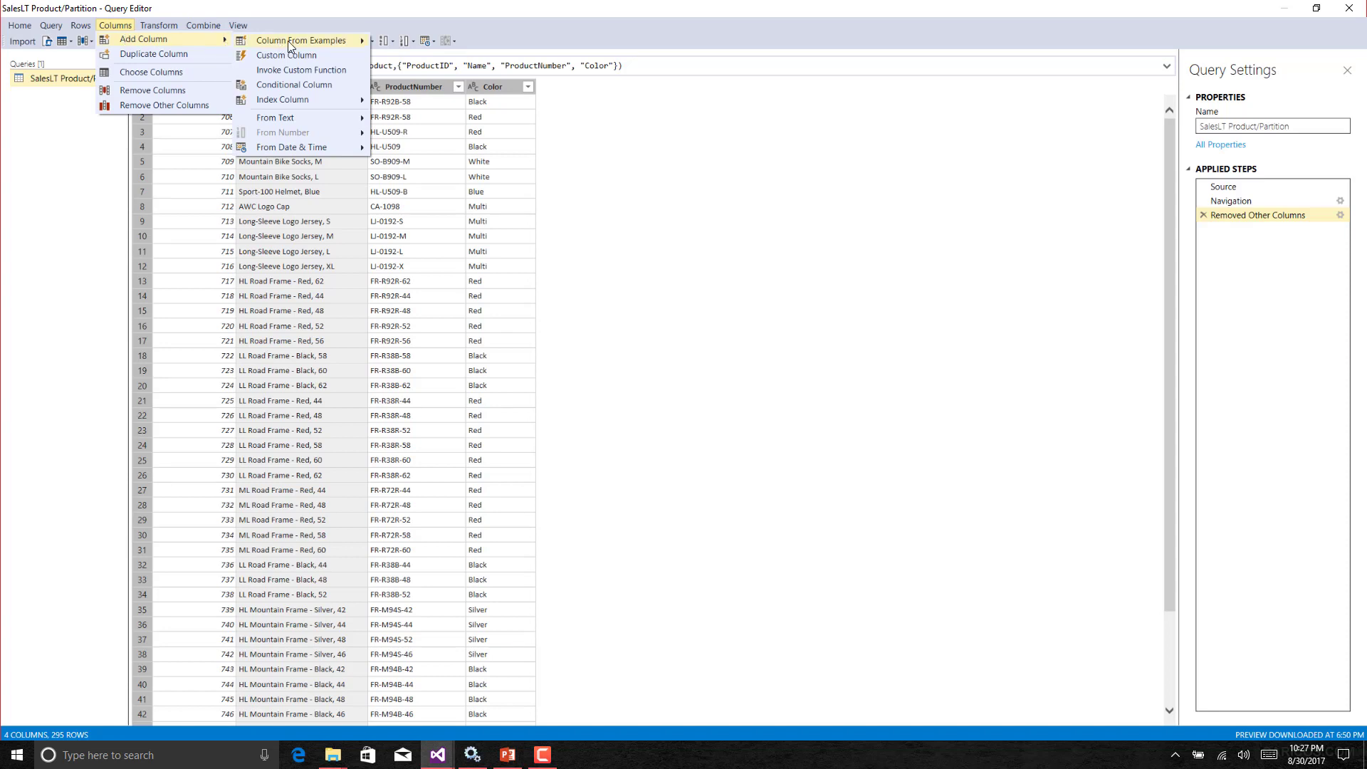
pyautogui.moveTo(318, 45)
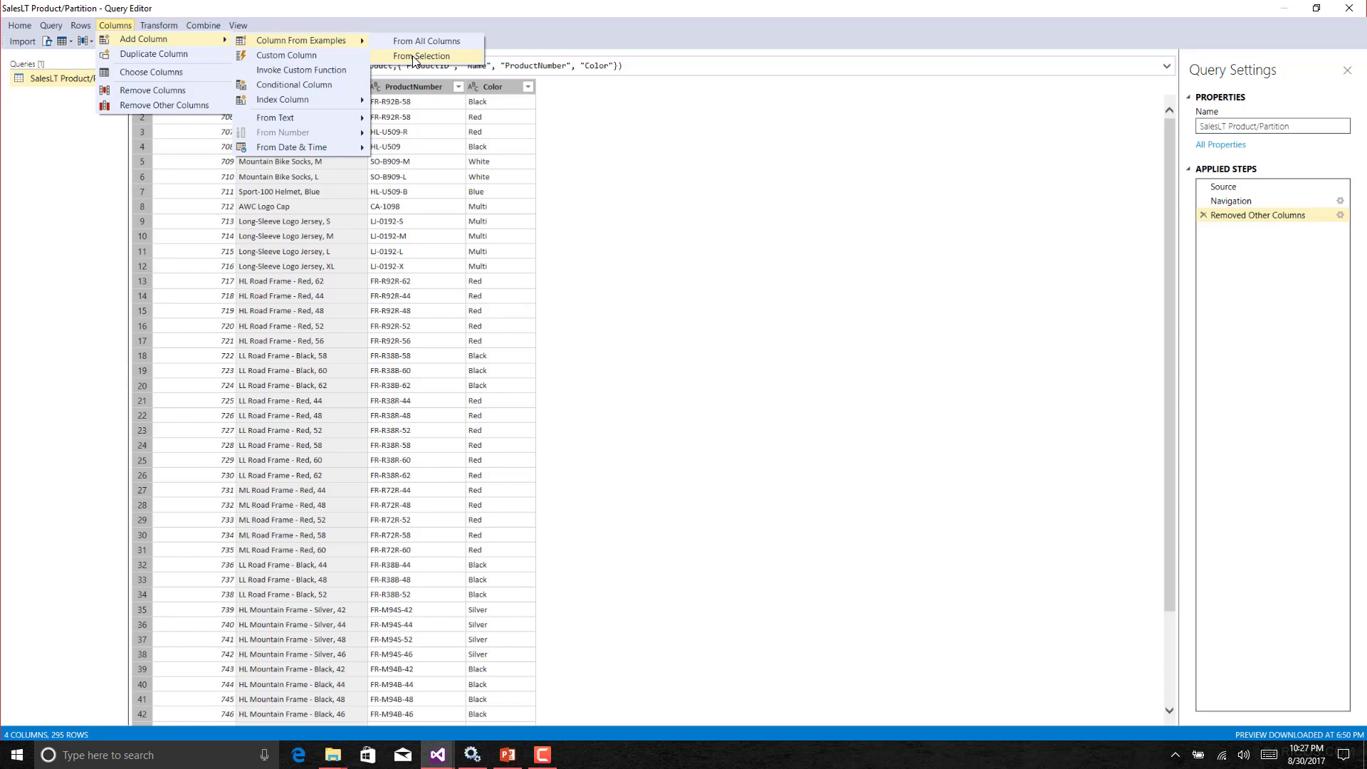
pyautogui.click(510, 146)
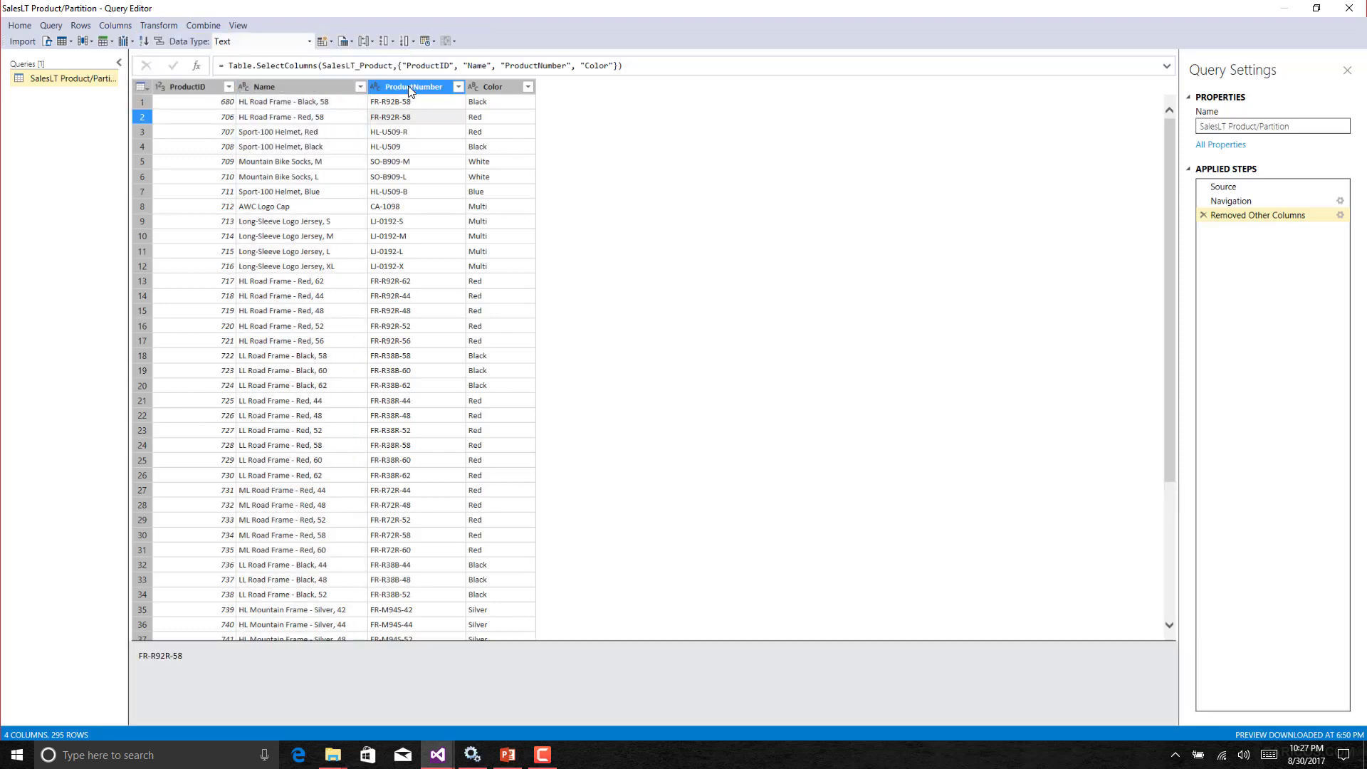
# Add a column from examples based on ProductNumber, entering FR as the first row's sample value.
pyautogui.click(412, 86)
pyautogui.click(158, 25)
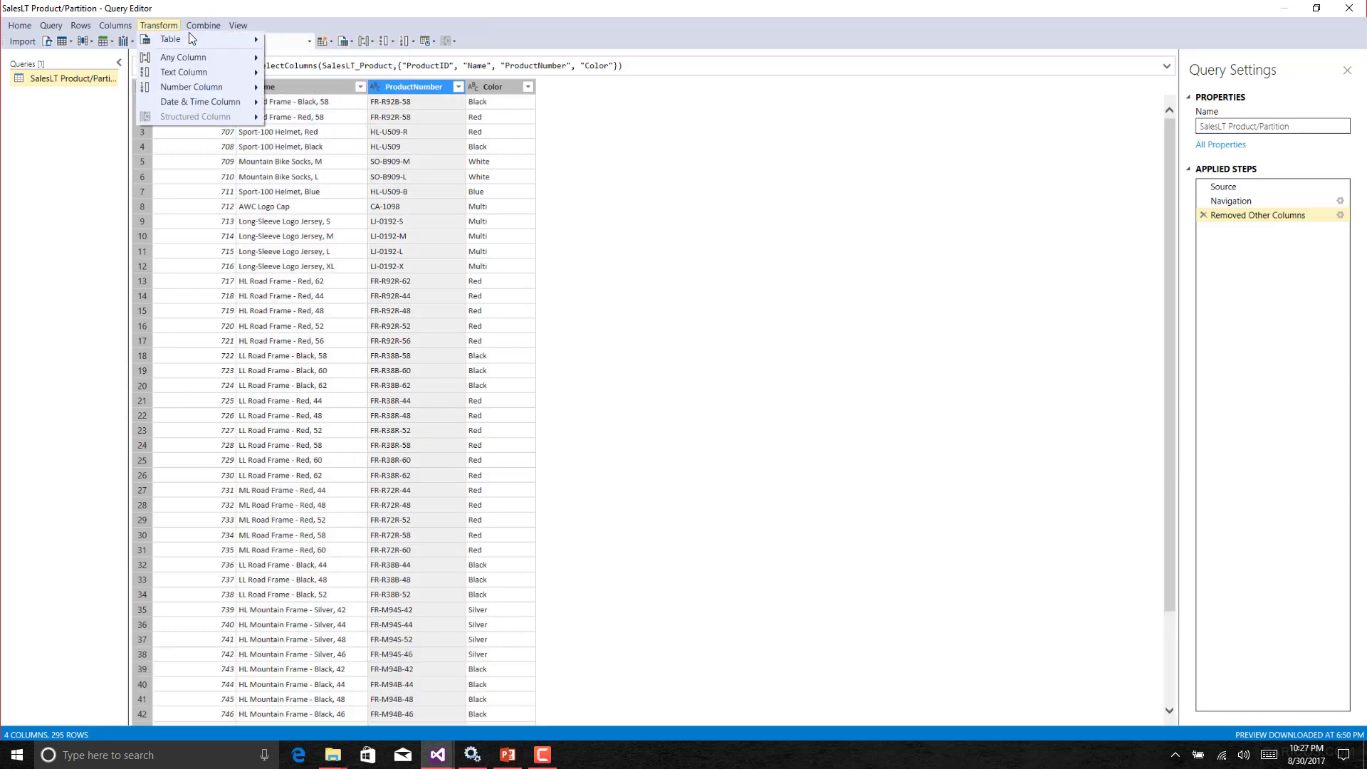
pyautogui.click(116, 26)
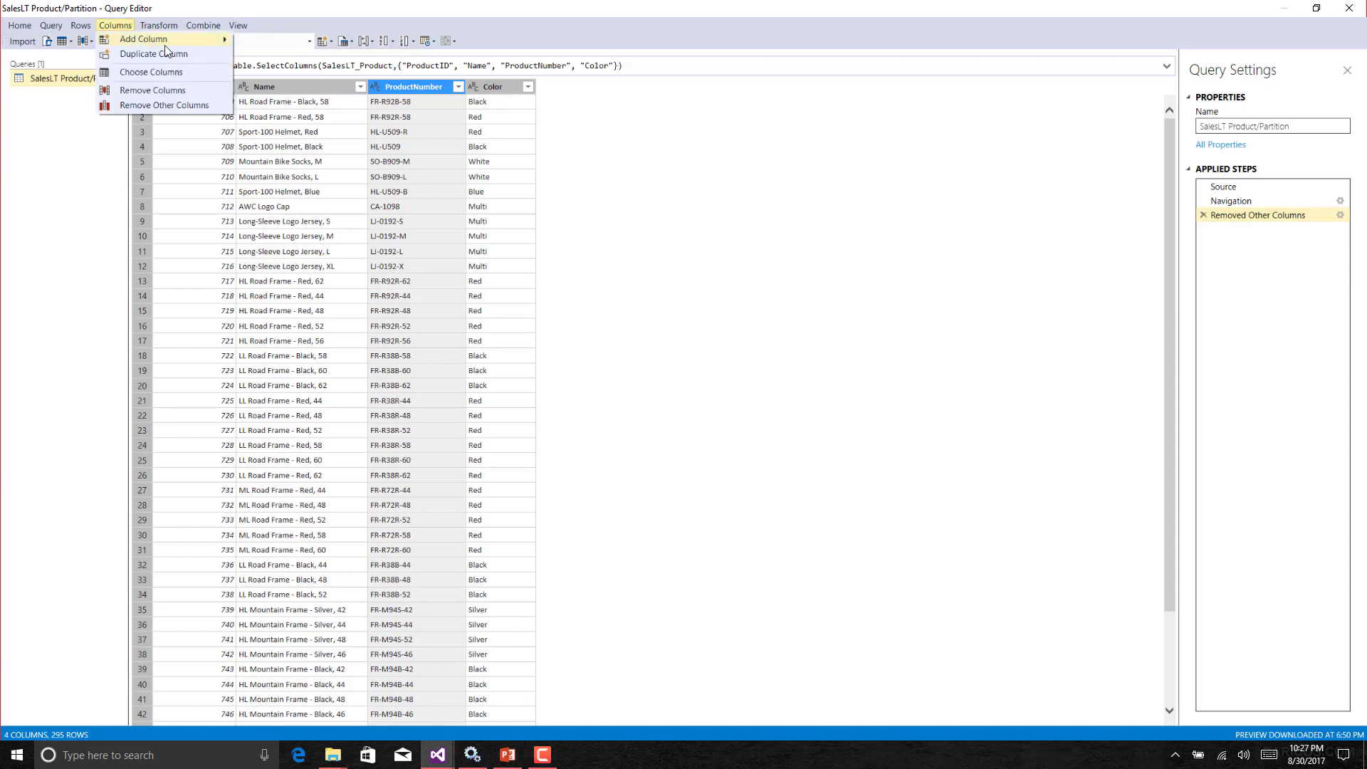
pyautogui.moveTo(178, 40)
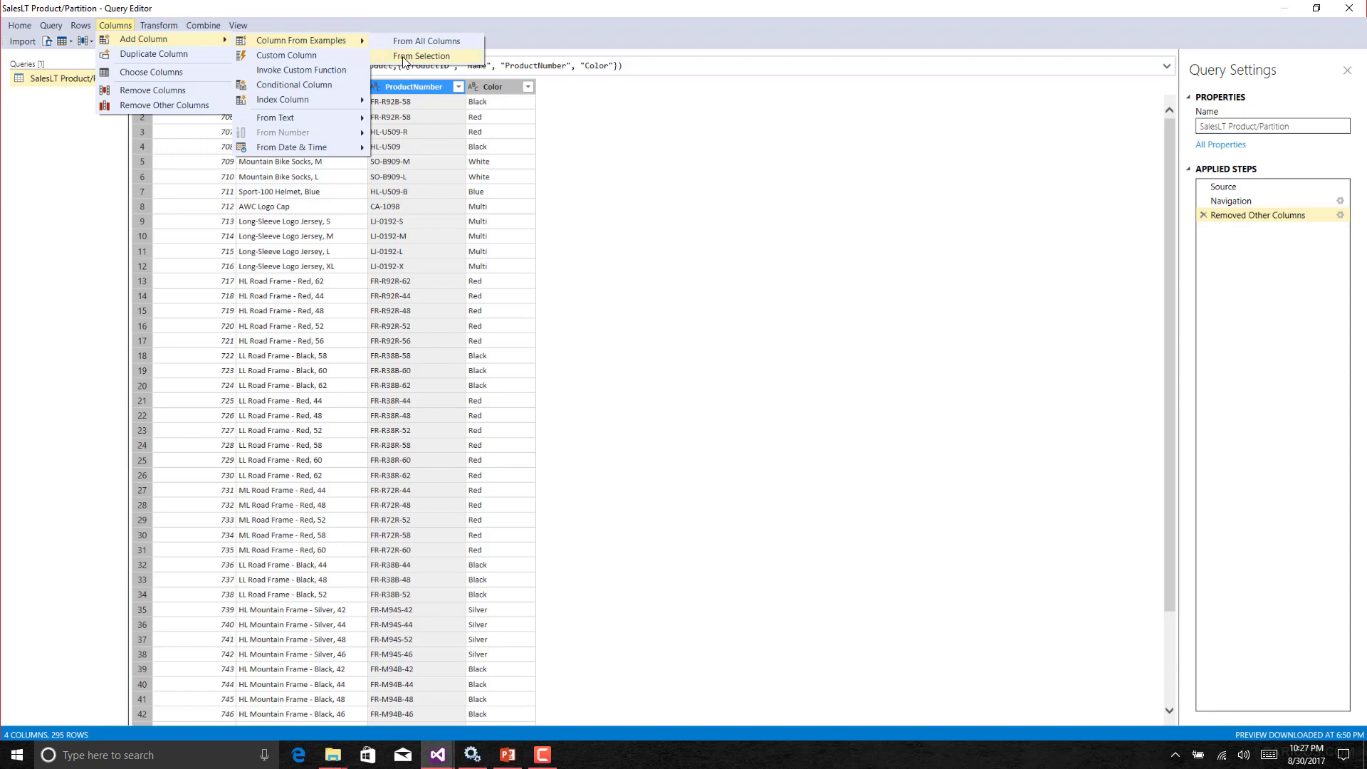
pyautogui.click(427, 56)
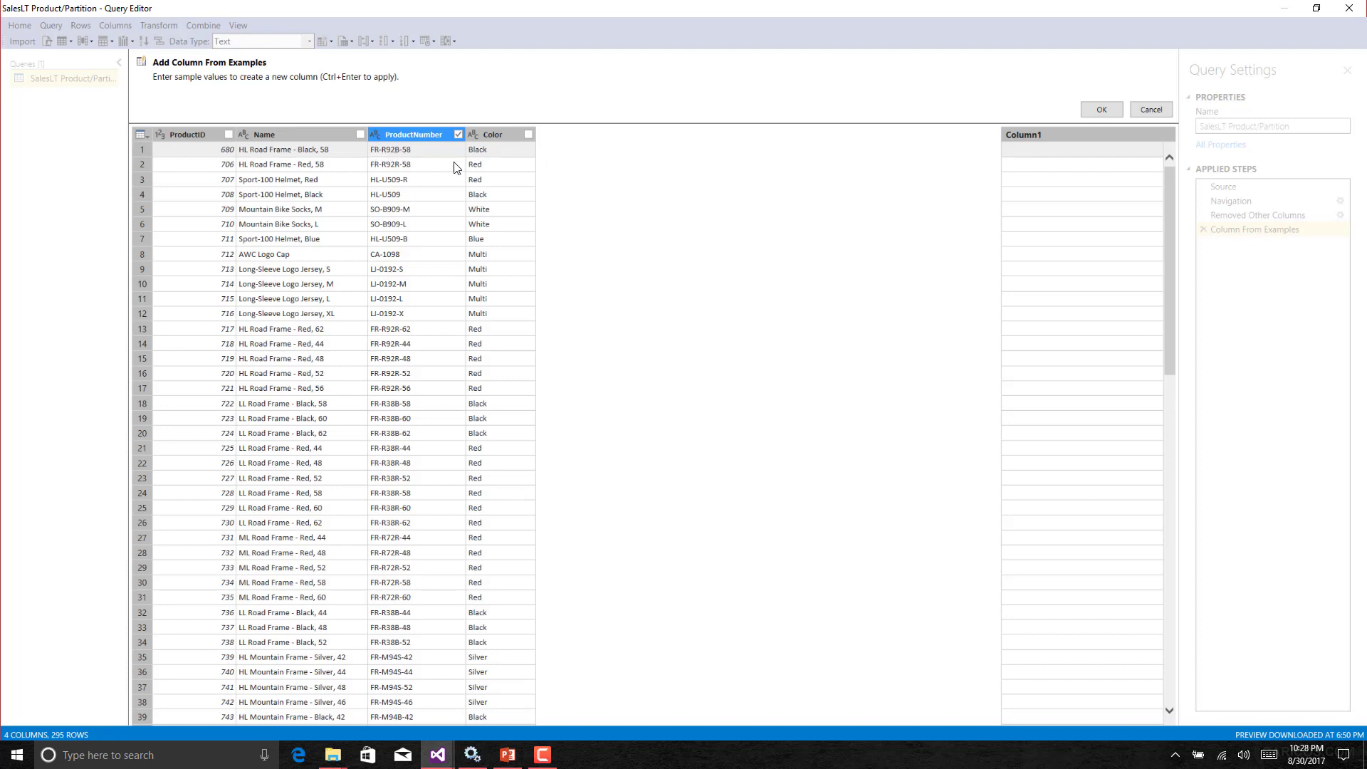
pyautogui.click(1047, 151)
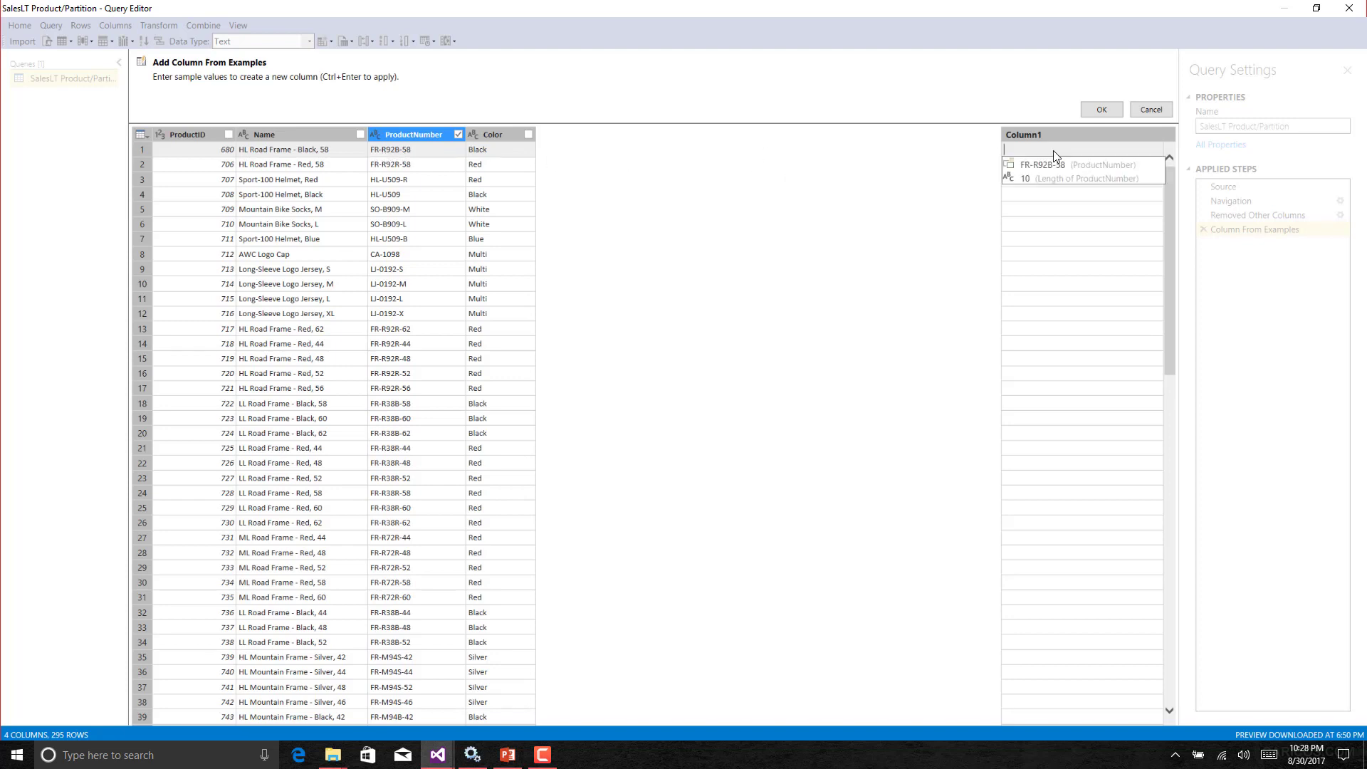
pyautogui.write('FR')
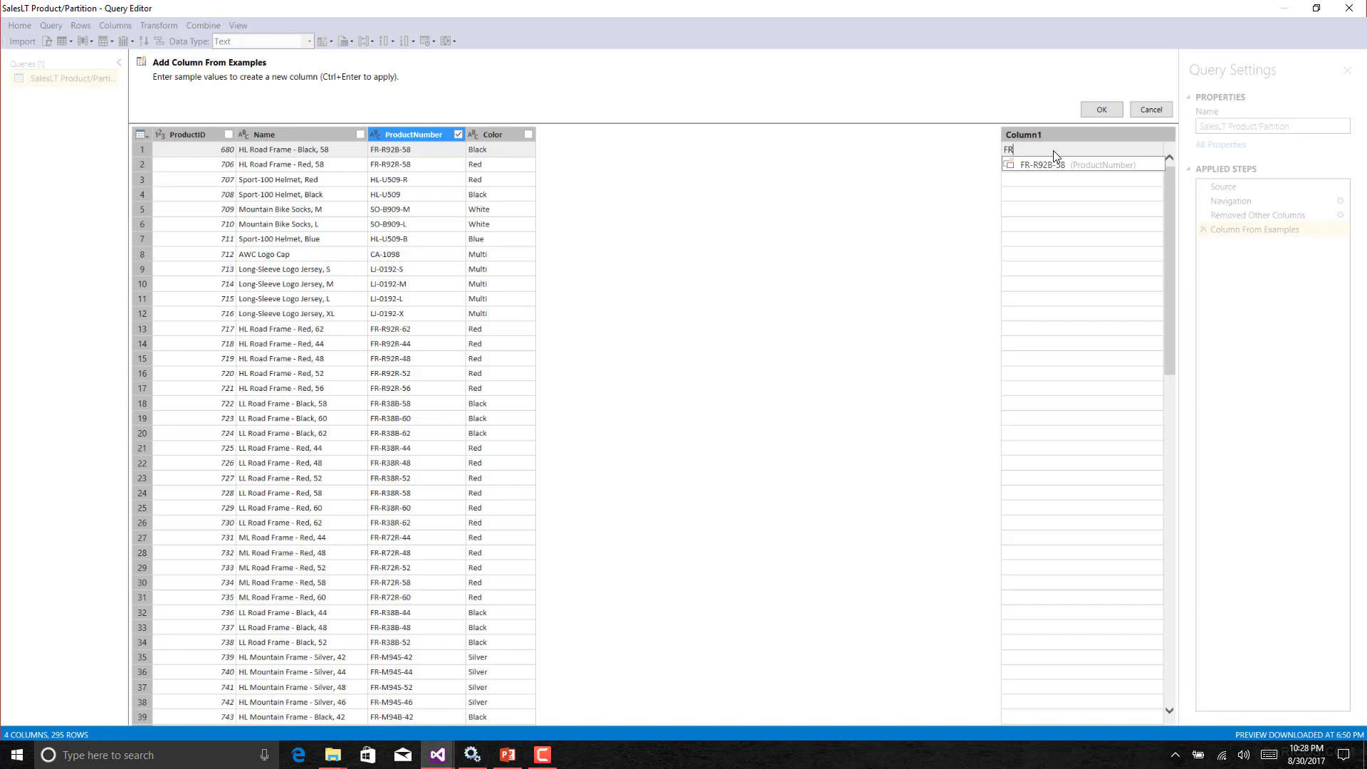
pyautogui.press('Return')
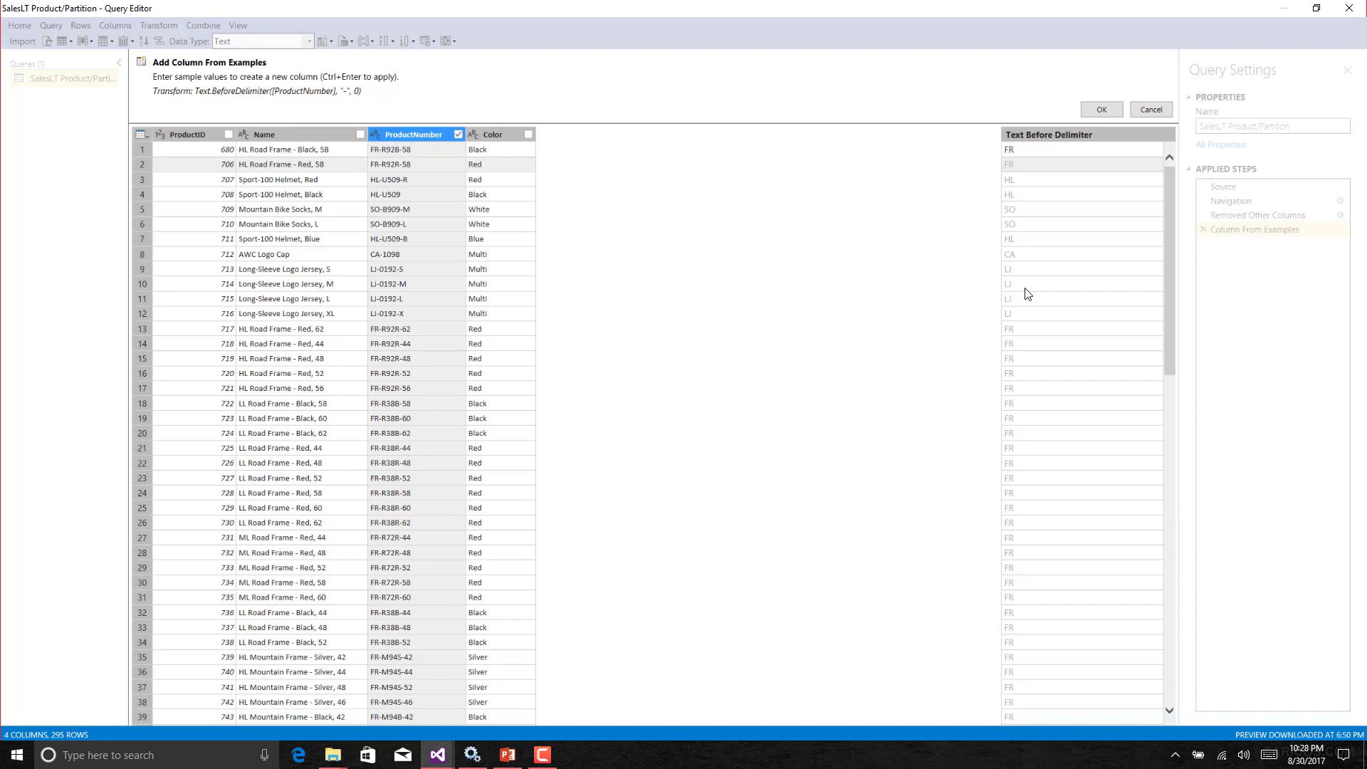
pyautogui.click(1102, 109)
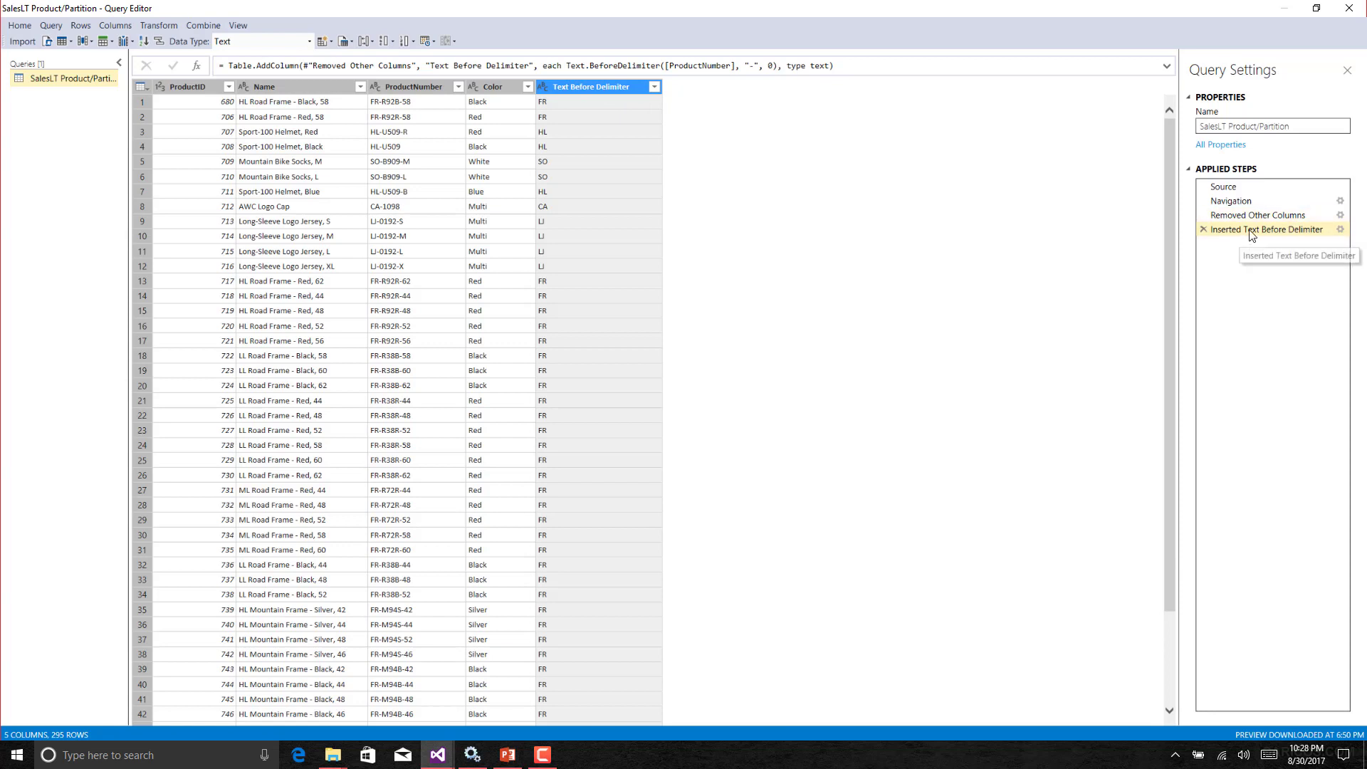
# Rename the Text Before Delimiter column to ProdRegion.
pyautogui.rightClick(606, 88)
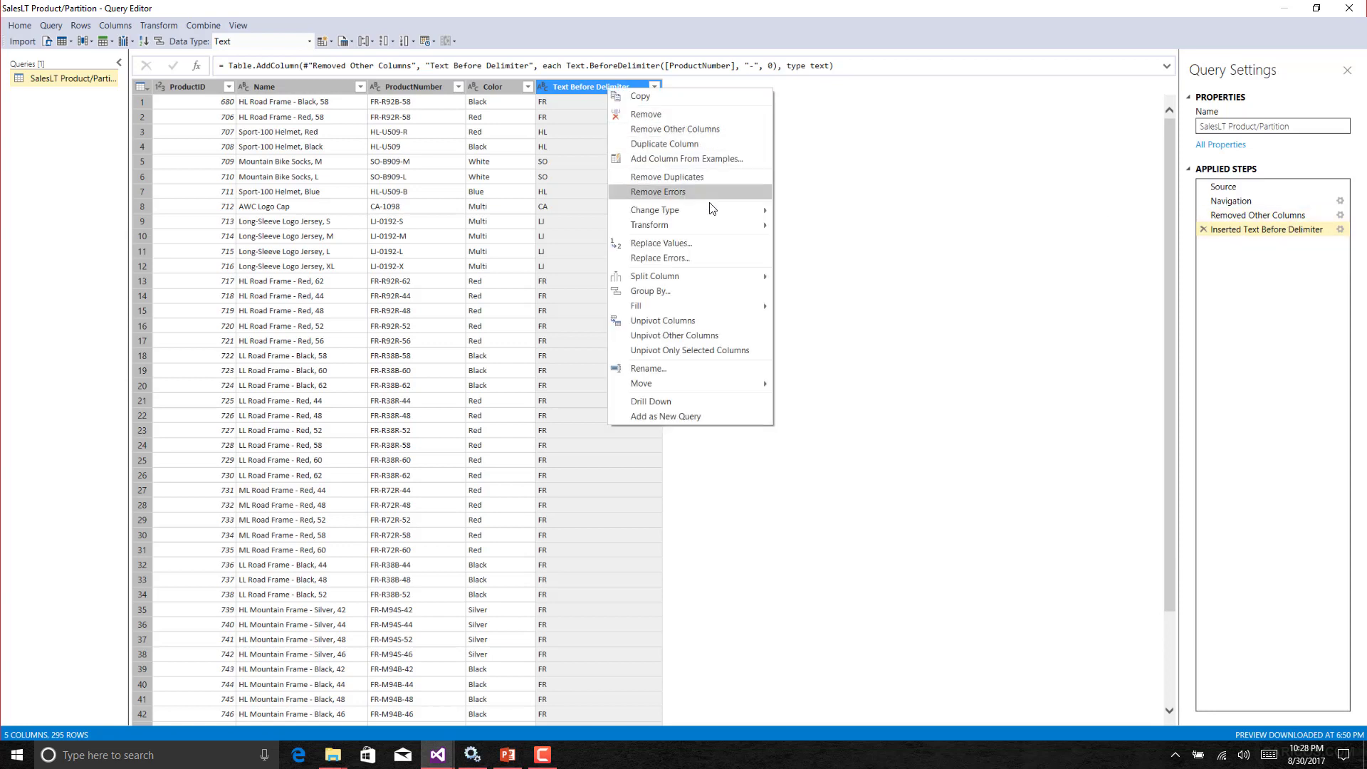
pyautogui.moveTo(712, 213)
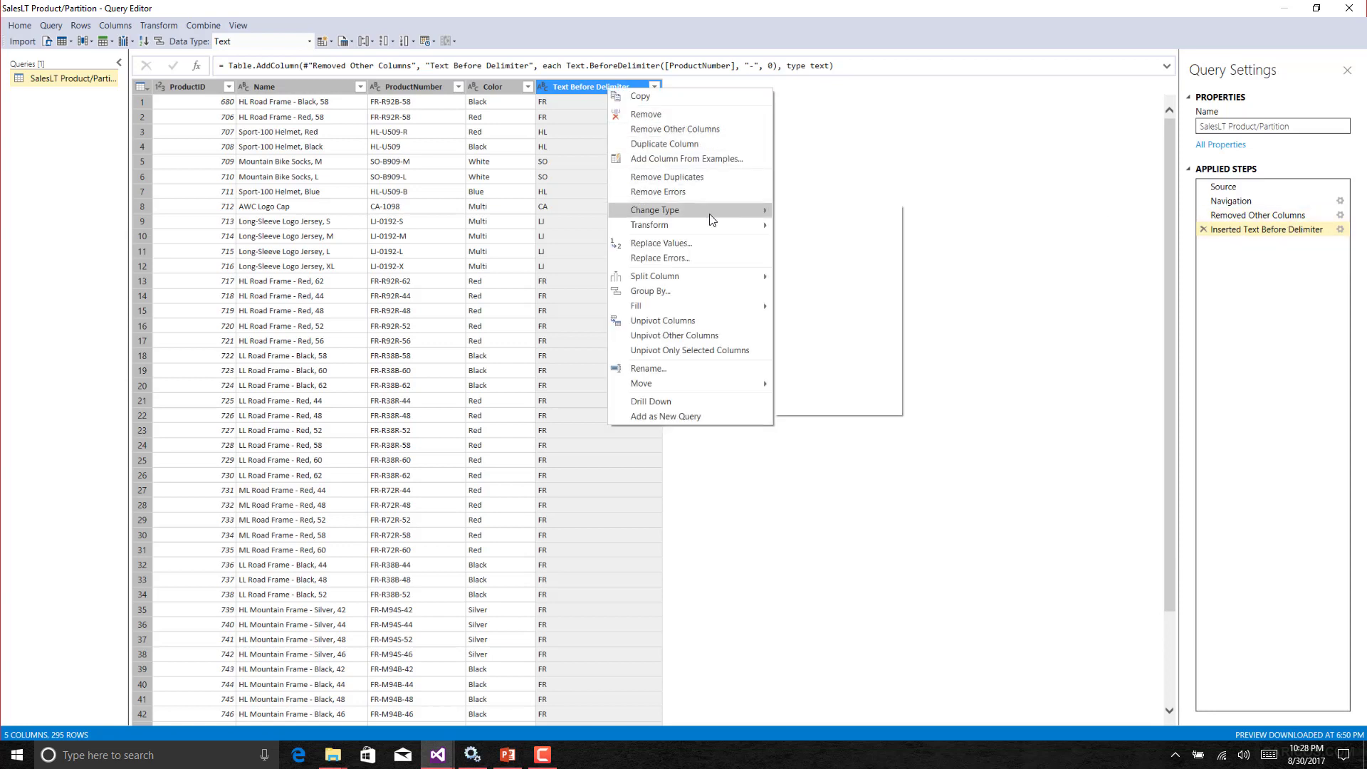
pyautogui.click(695, 368)
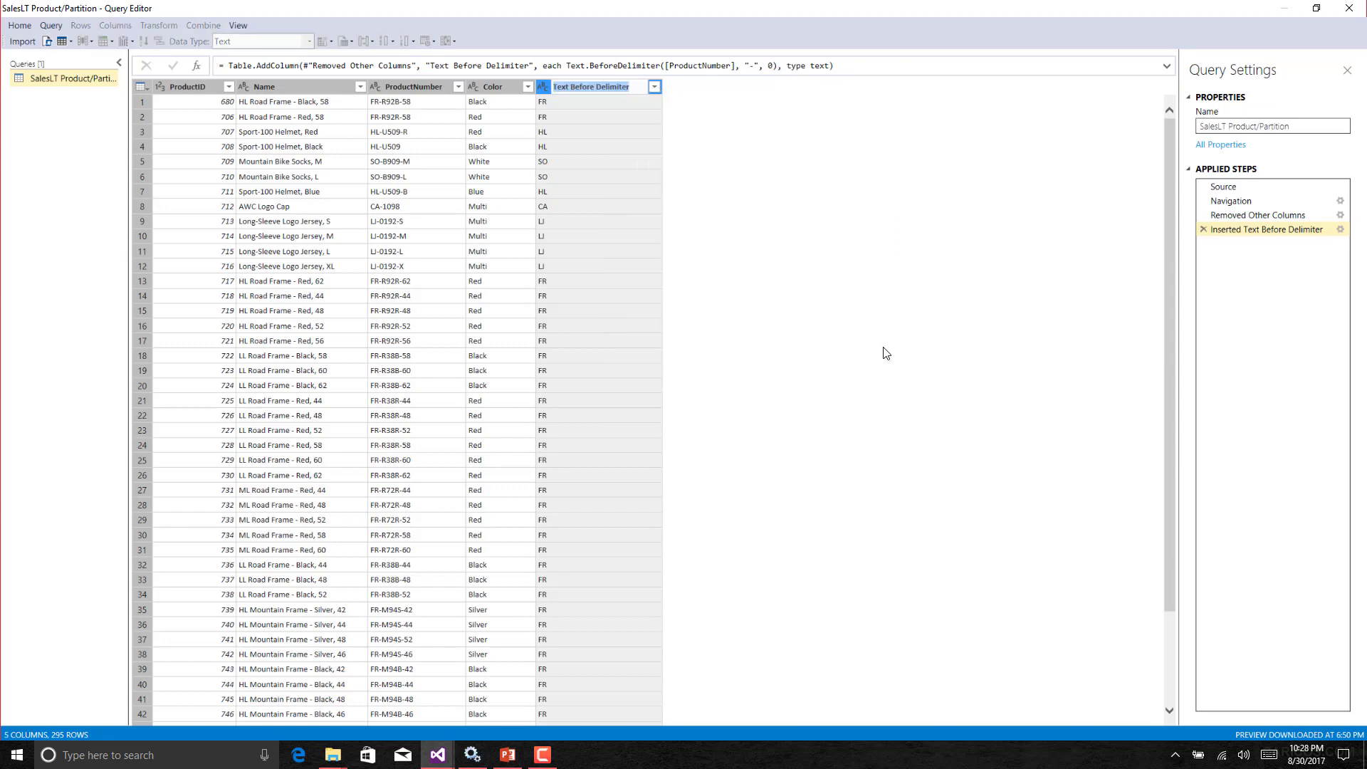
pyautogui.write('pRODrEGION')
pyautogui.press('BackSpace')
pyautogui.press('BackSpace')
pyautogui.press('BackSpace')
pyautogui.press('BackSpace')
pyautogui.press('BackSpace')
pyautogui.press('BackSpace')
pyautogui.press('BackSpace')
pyautogui.press('BackSpace')
pyautogui.press('BackSpace')
pyautogui.press('BackSpace')
pyautogui.write('ProdRegio')
pyautogui.press('Return')
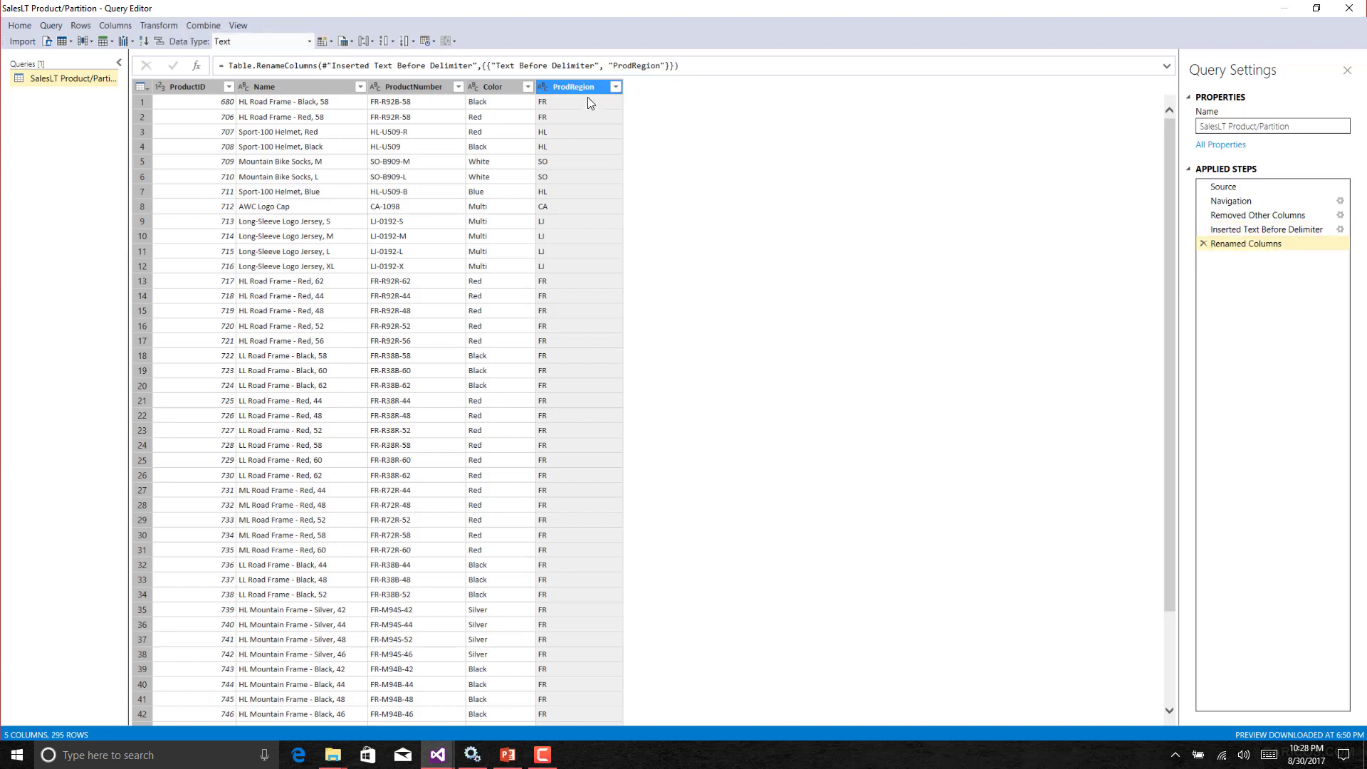
# Review the settings of the Inserted Text Before Delimiter step, including its advanced delimiter options.
pyautogui.click(1264, 230)
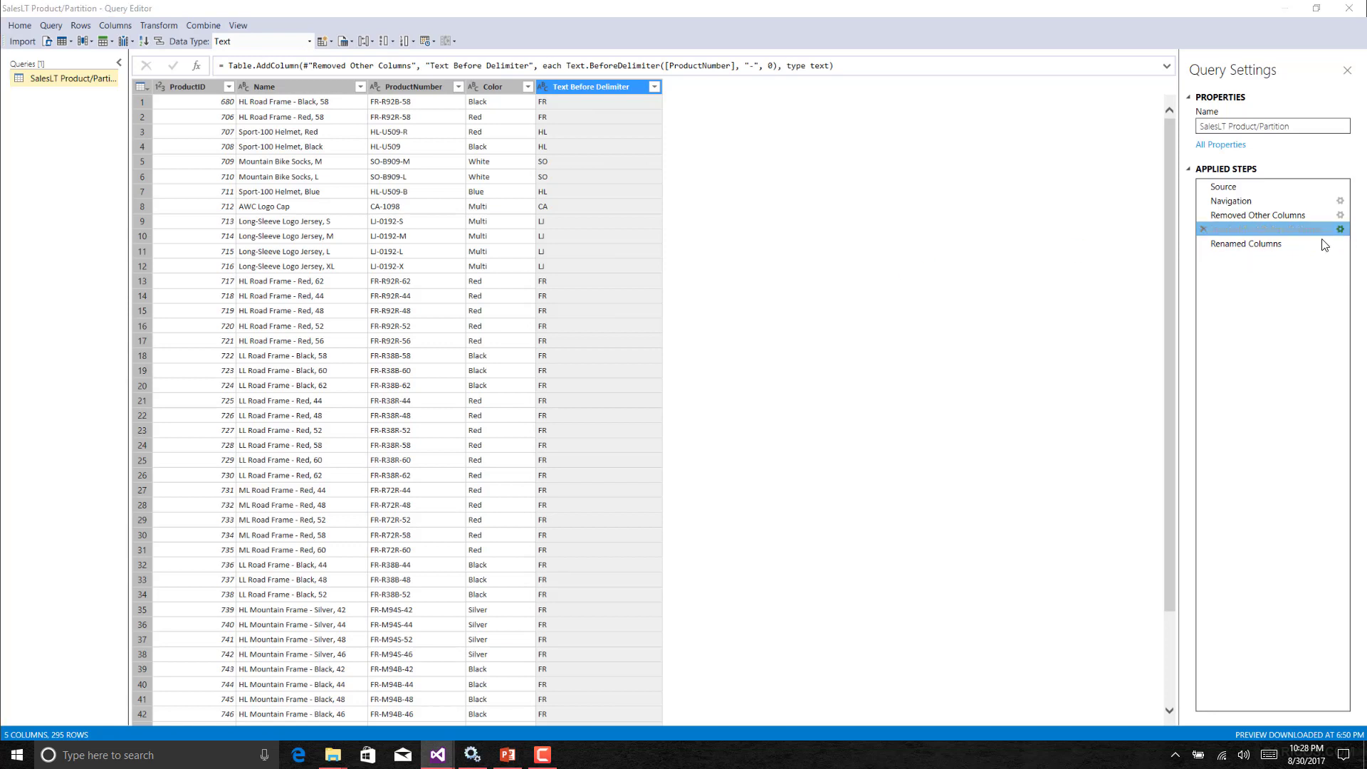
pyautogui.click(1339, 230)
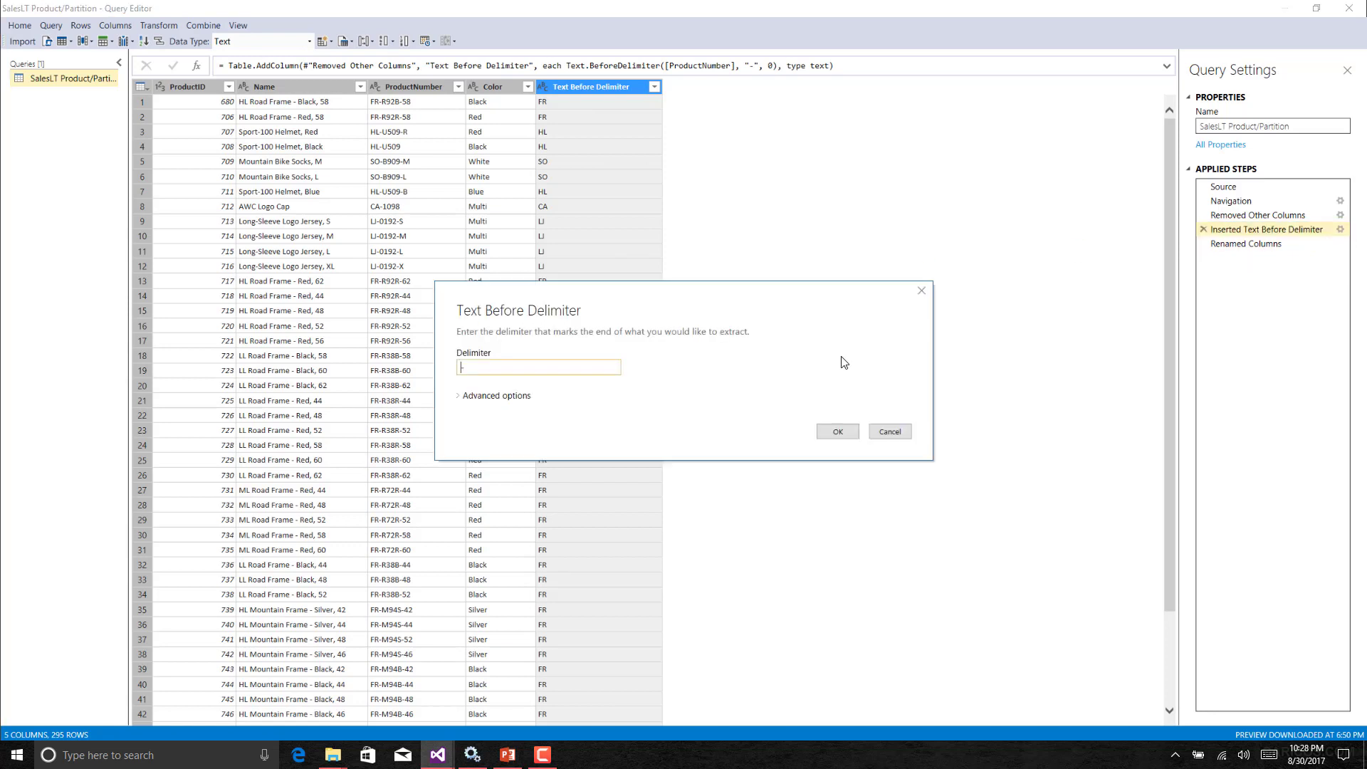
pyautogui.click(462, 397)
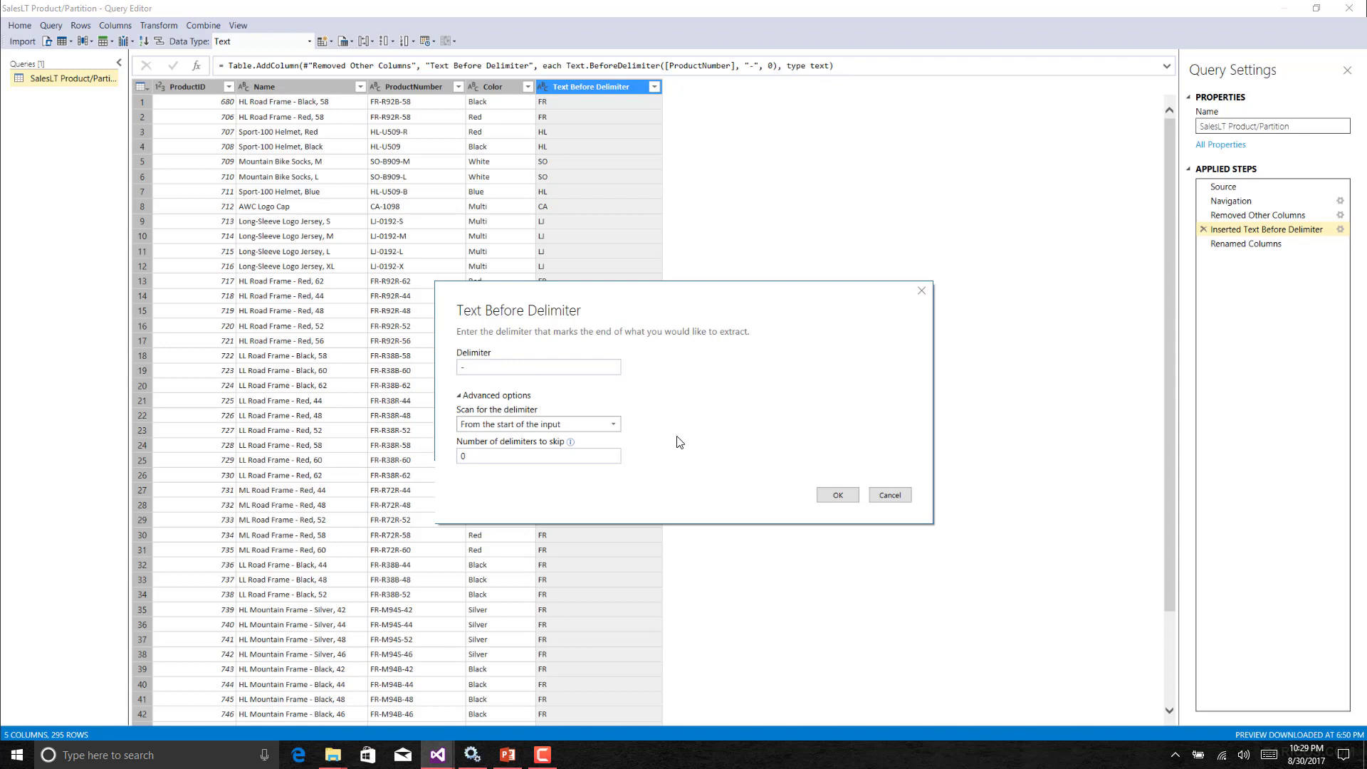
pyautogui.click(616, 425)
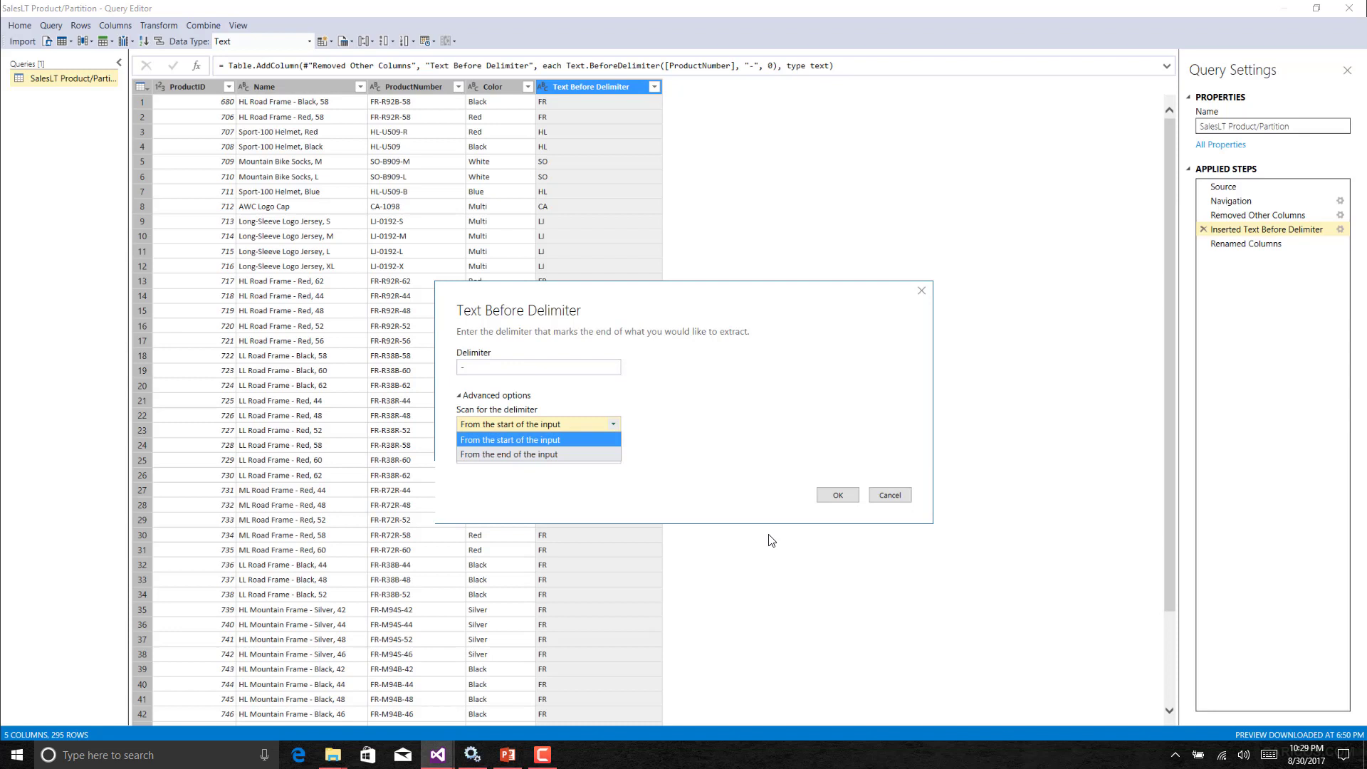
pyautogui.click(685, 416)
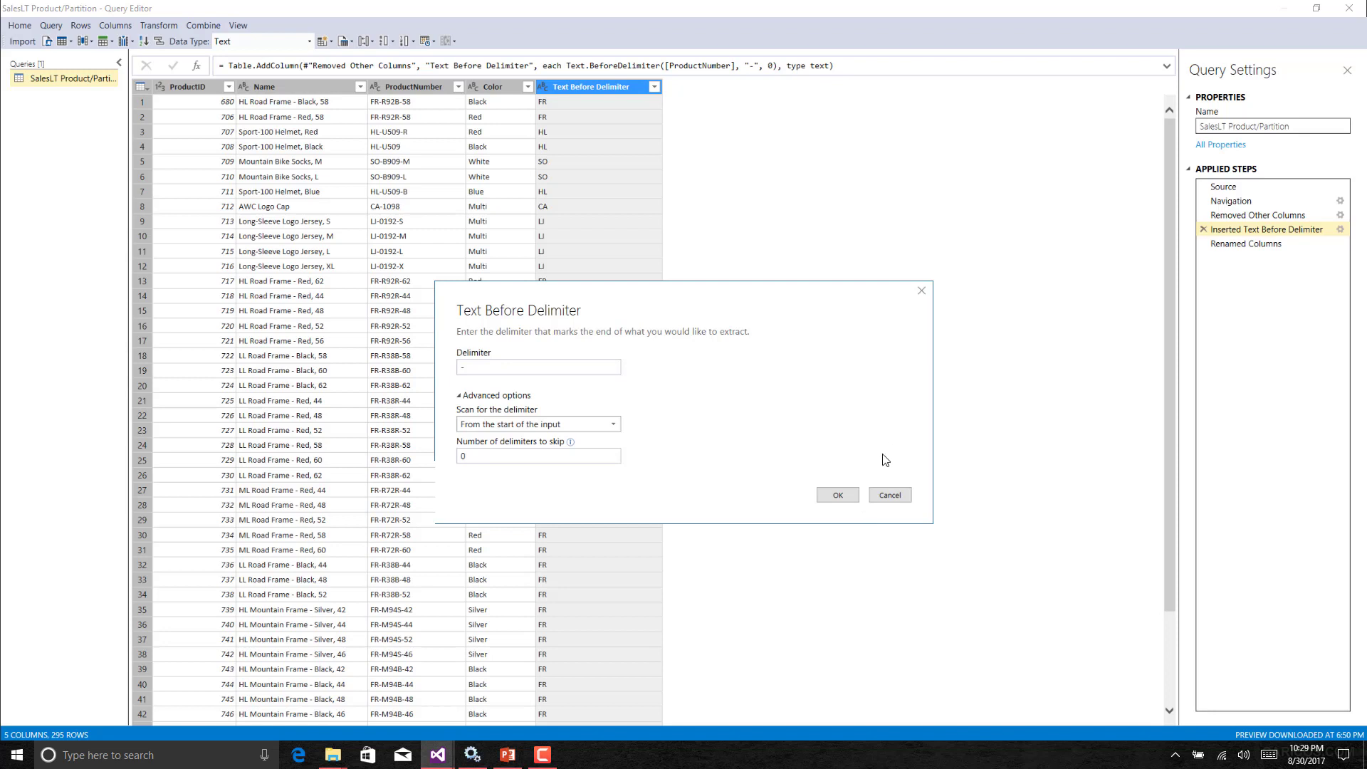
pyautogui.click(870, 496)
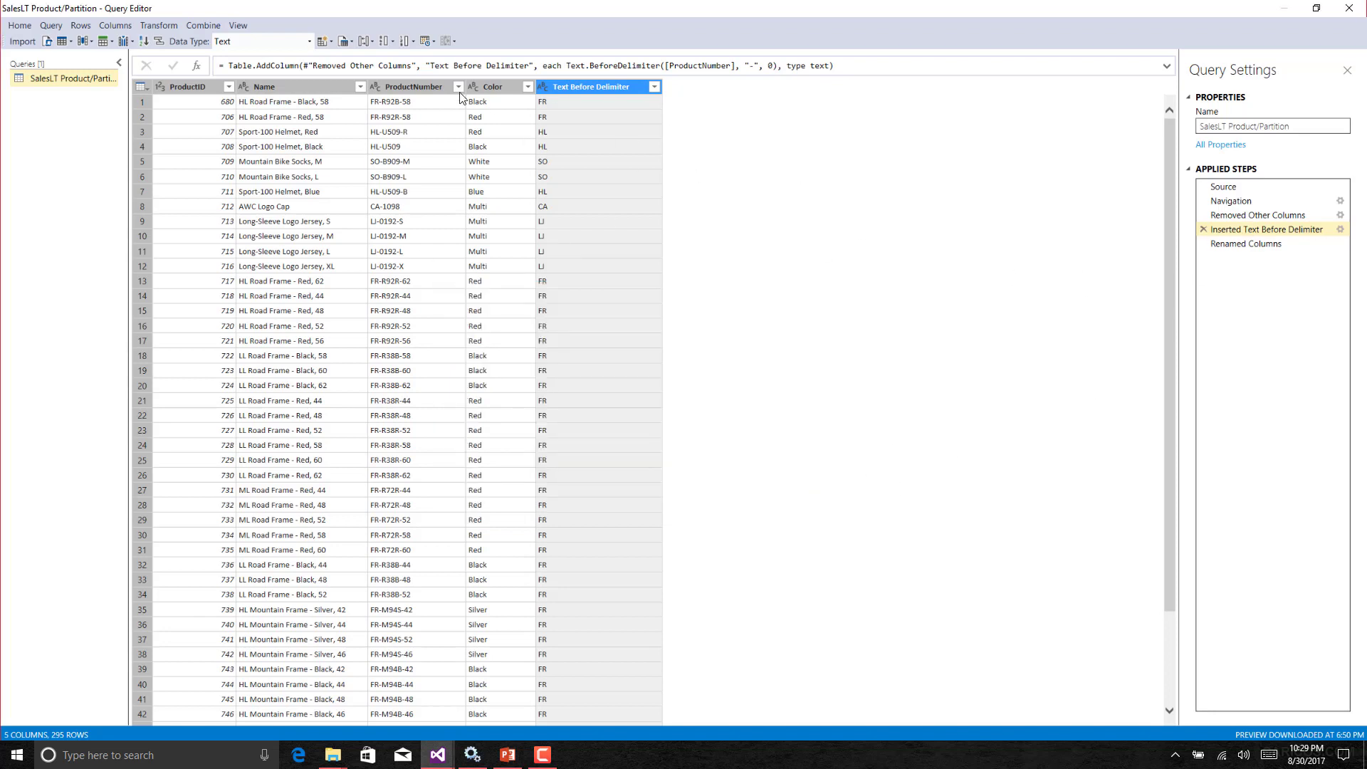
pyautogui.click(159, 26)
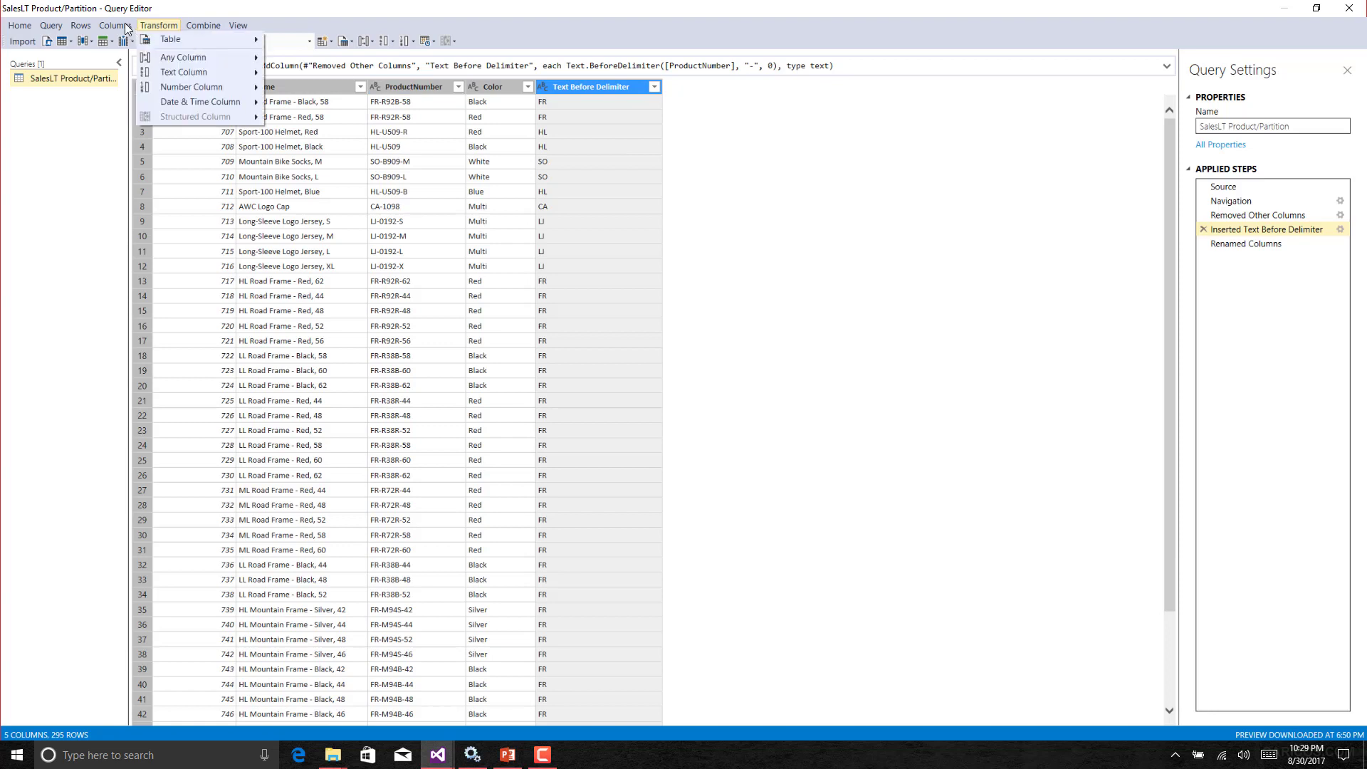
pyautogui.click(80, 26)
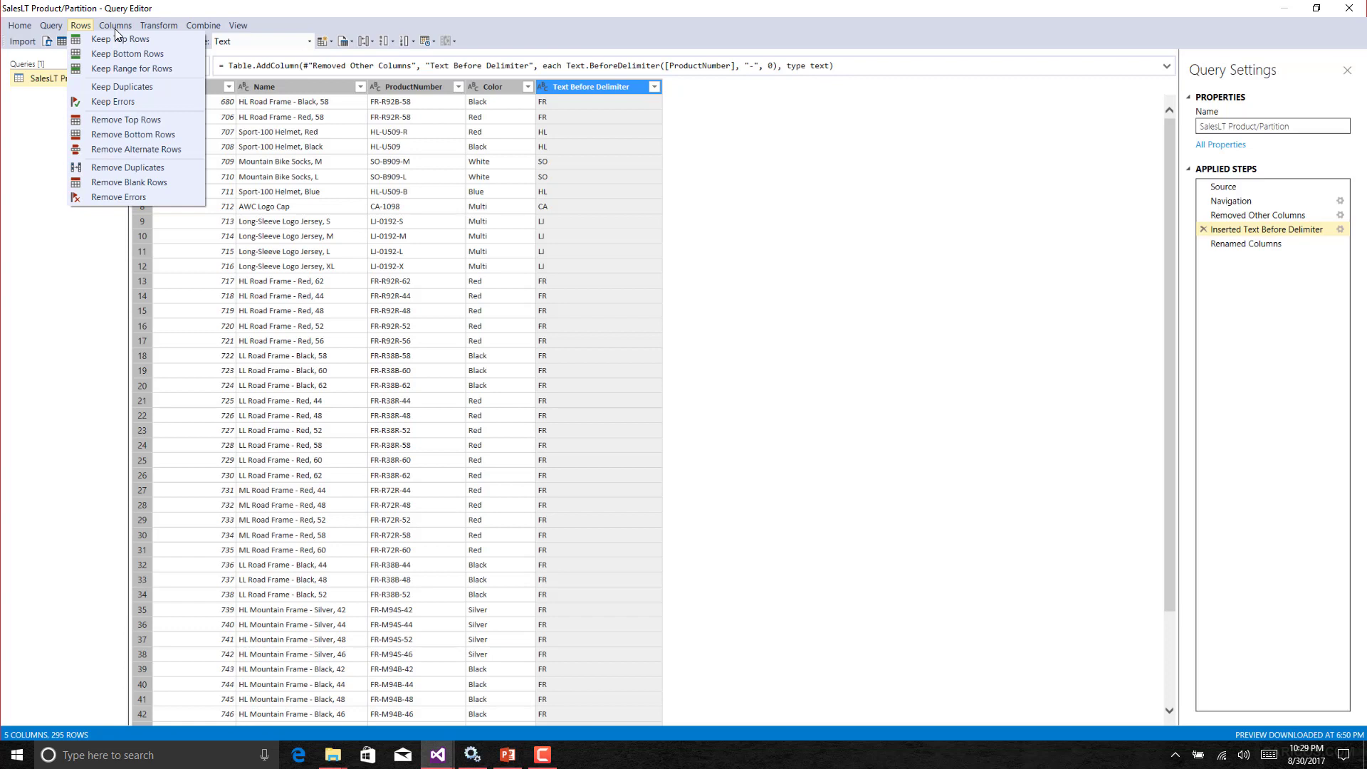
pyautogui.click(115, 25)
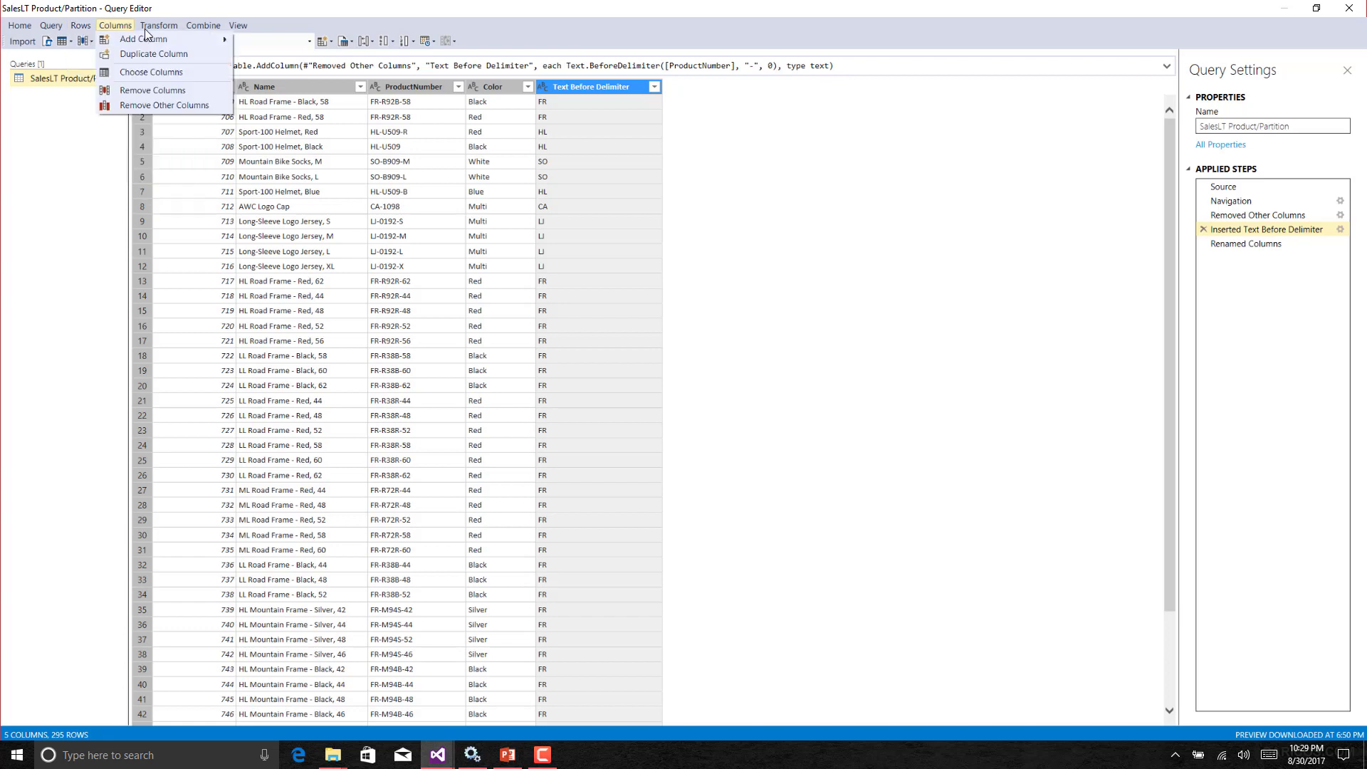
pyautogui.moveTo(160, 39)
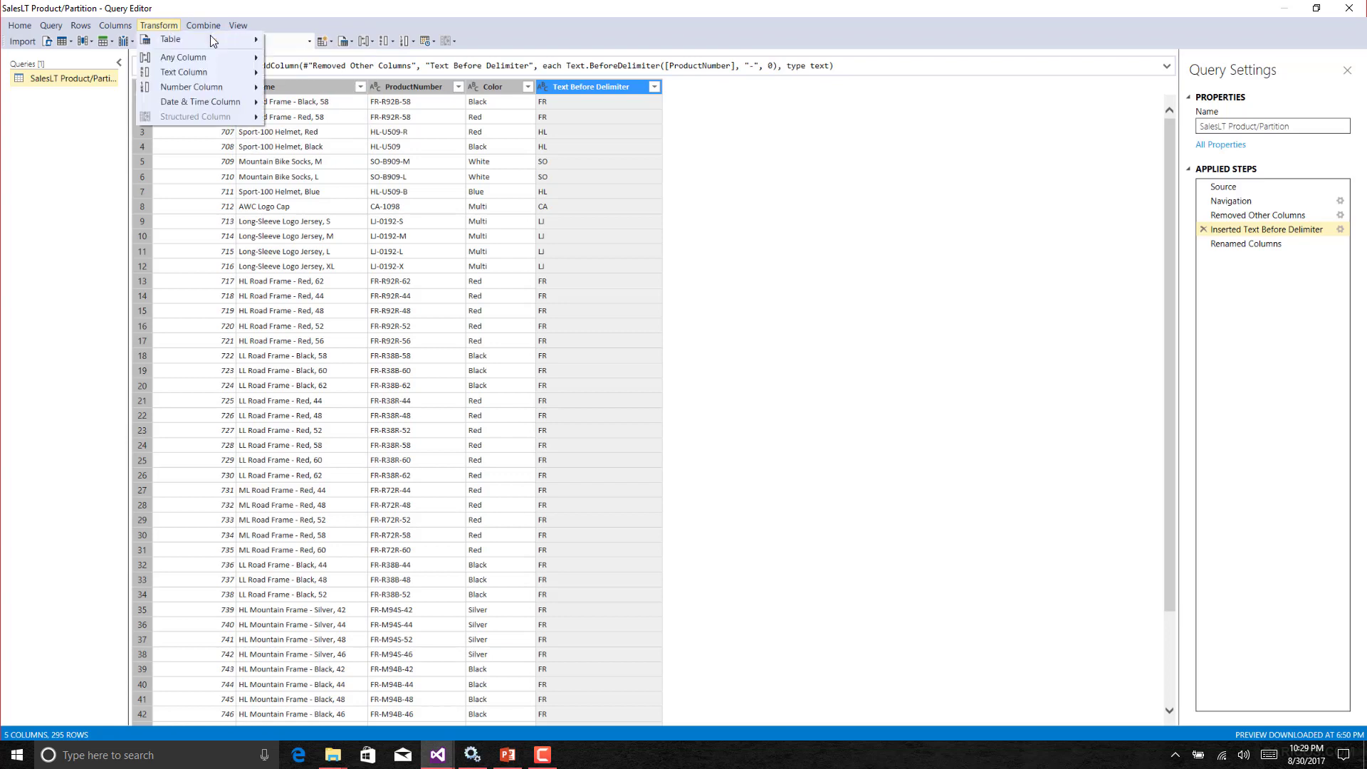
pyautogui.click(210, 36)
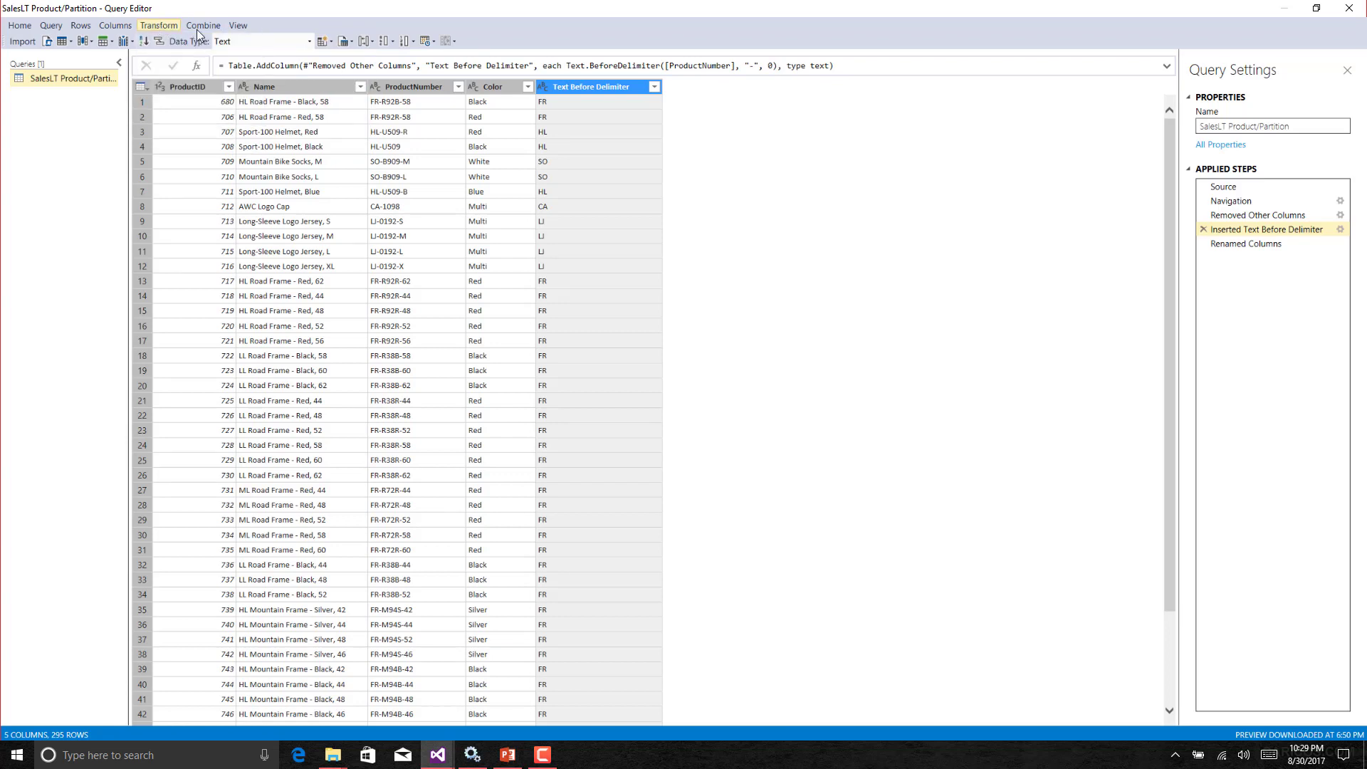
pyautogui.click(162, 27)
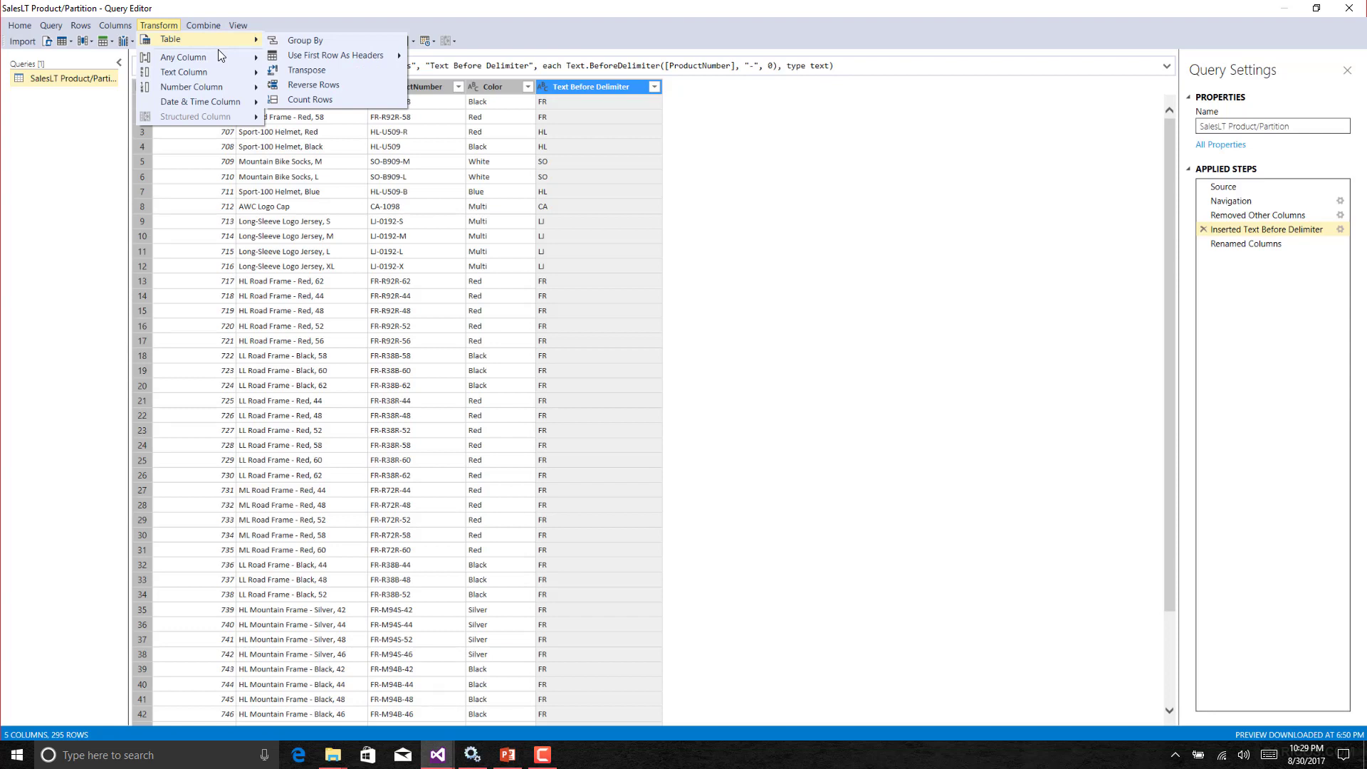
pyautogui.click(199, 29)
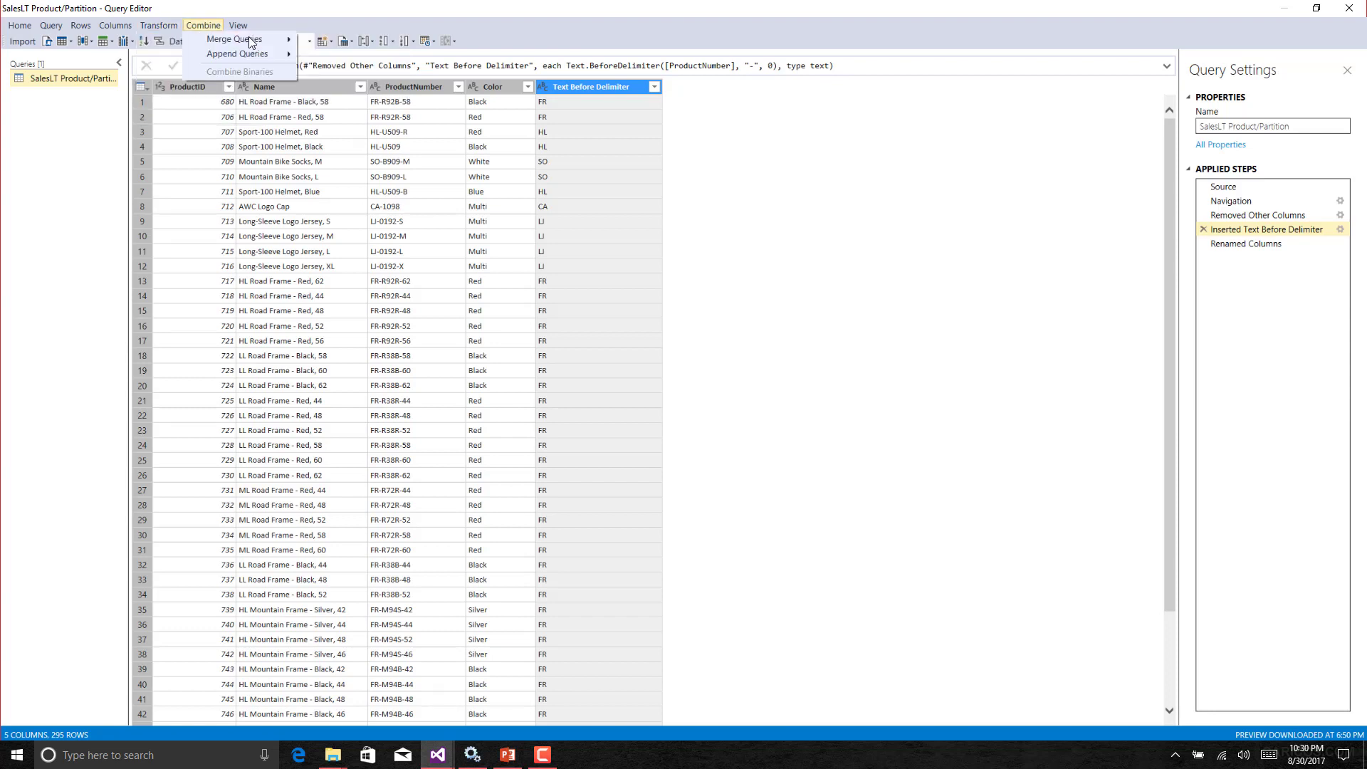
pyautogui.moveTo(217, 39)
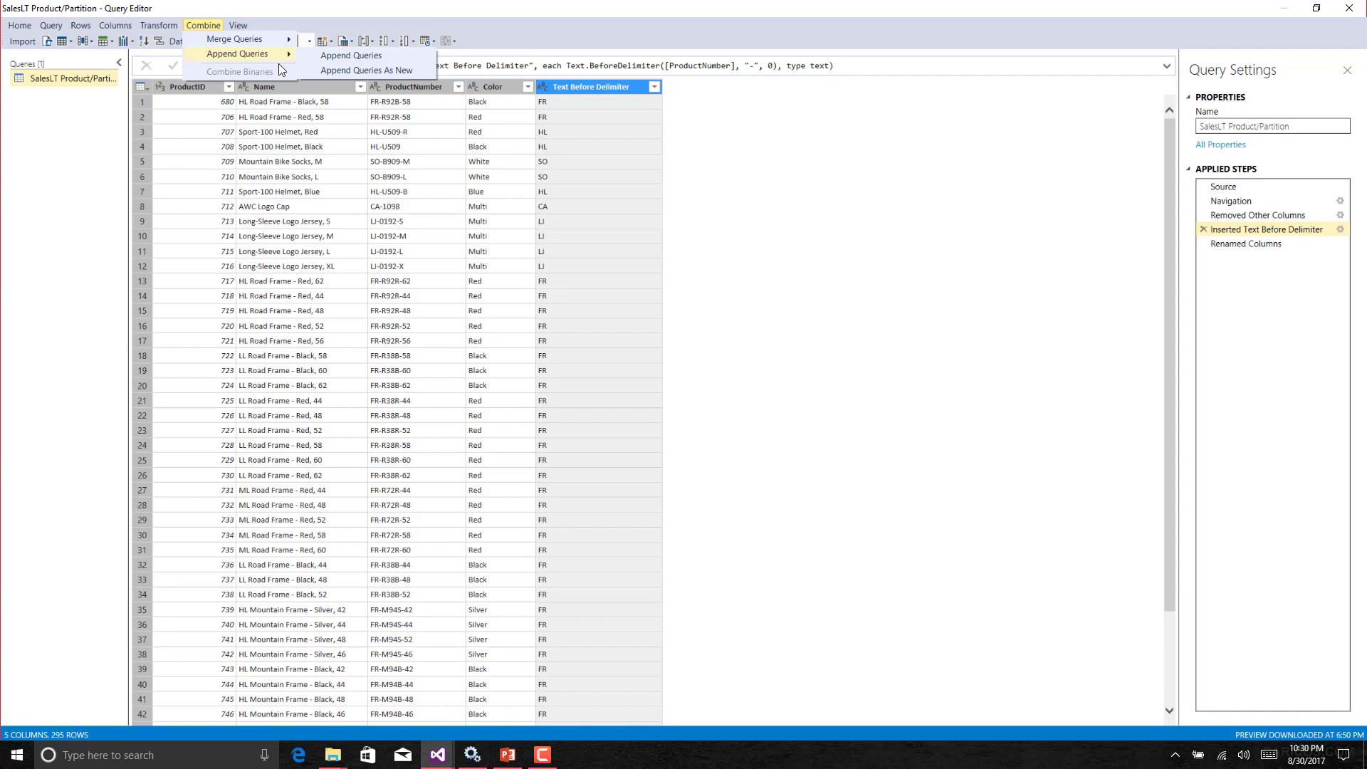
pyautogui.click(457, 129)
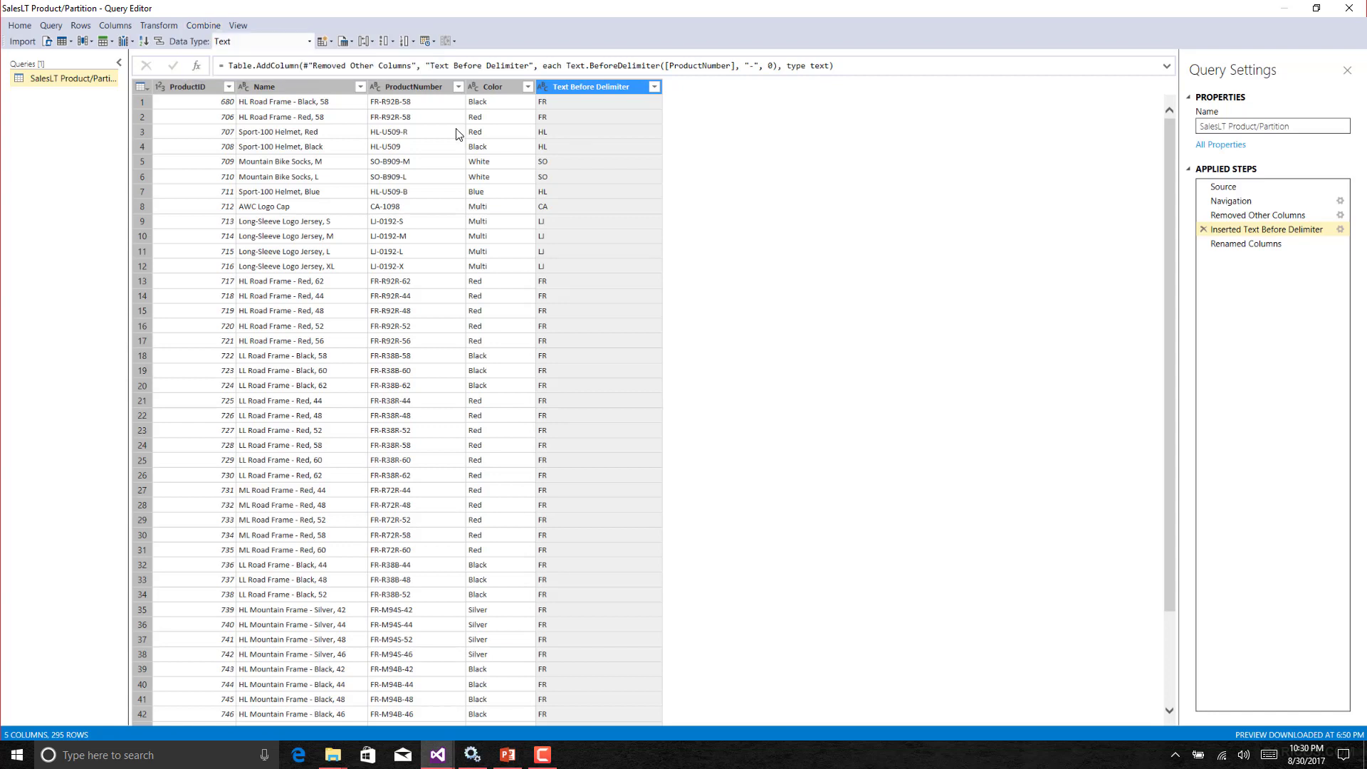
# Apply the edited query to the table properties and process the SalesLT Product table.
pyautogui.click(1239, 244)
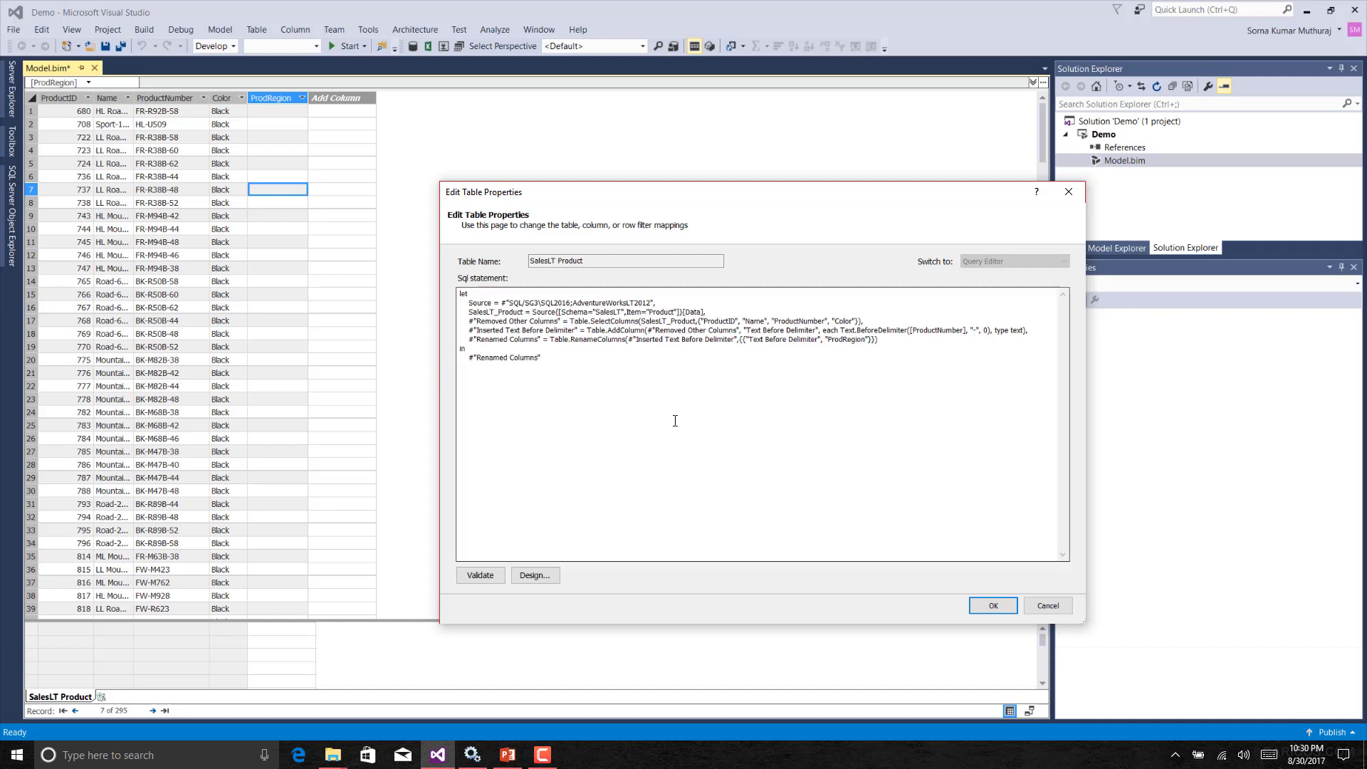
pyautogui.click(993, 605)
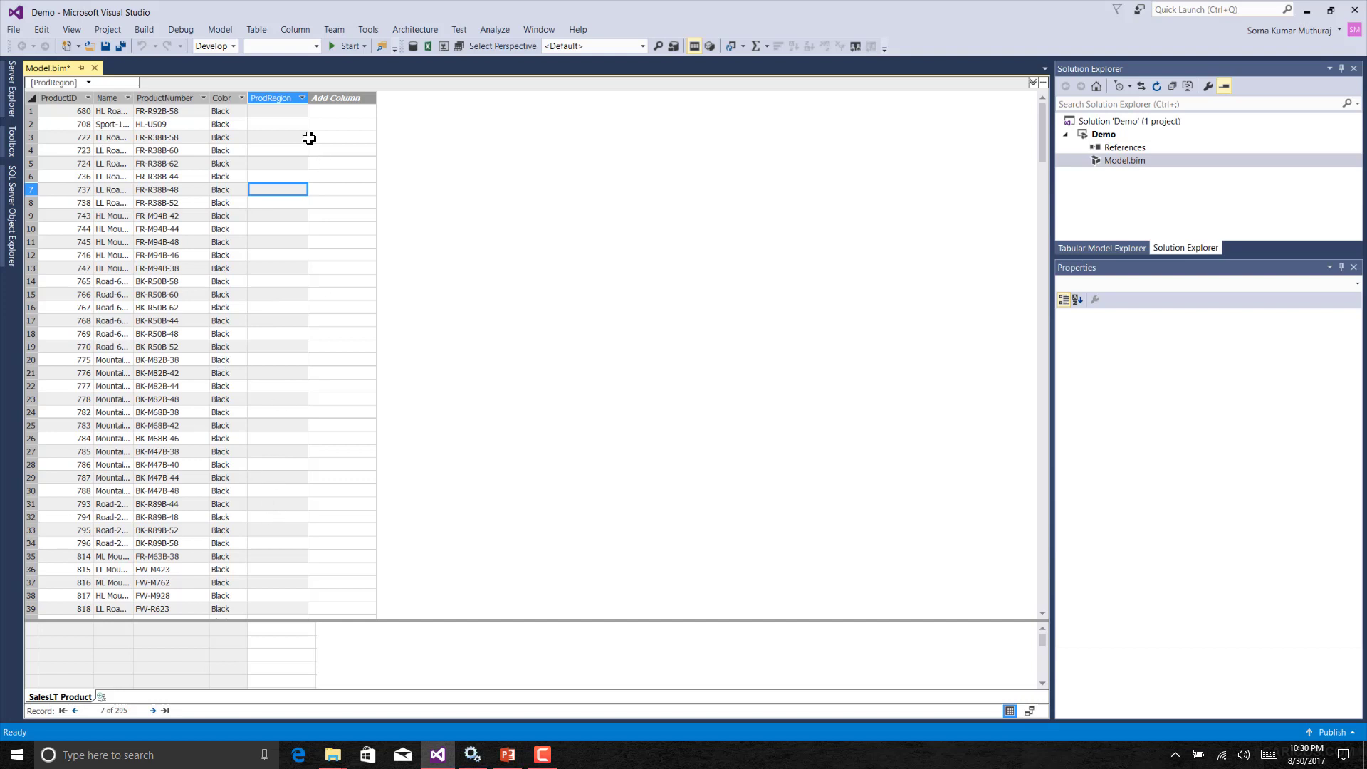
pyautogui.click(256, 30)
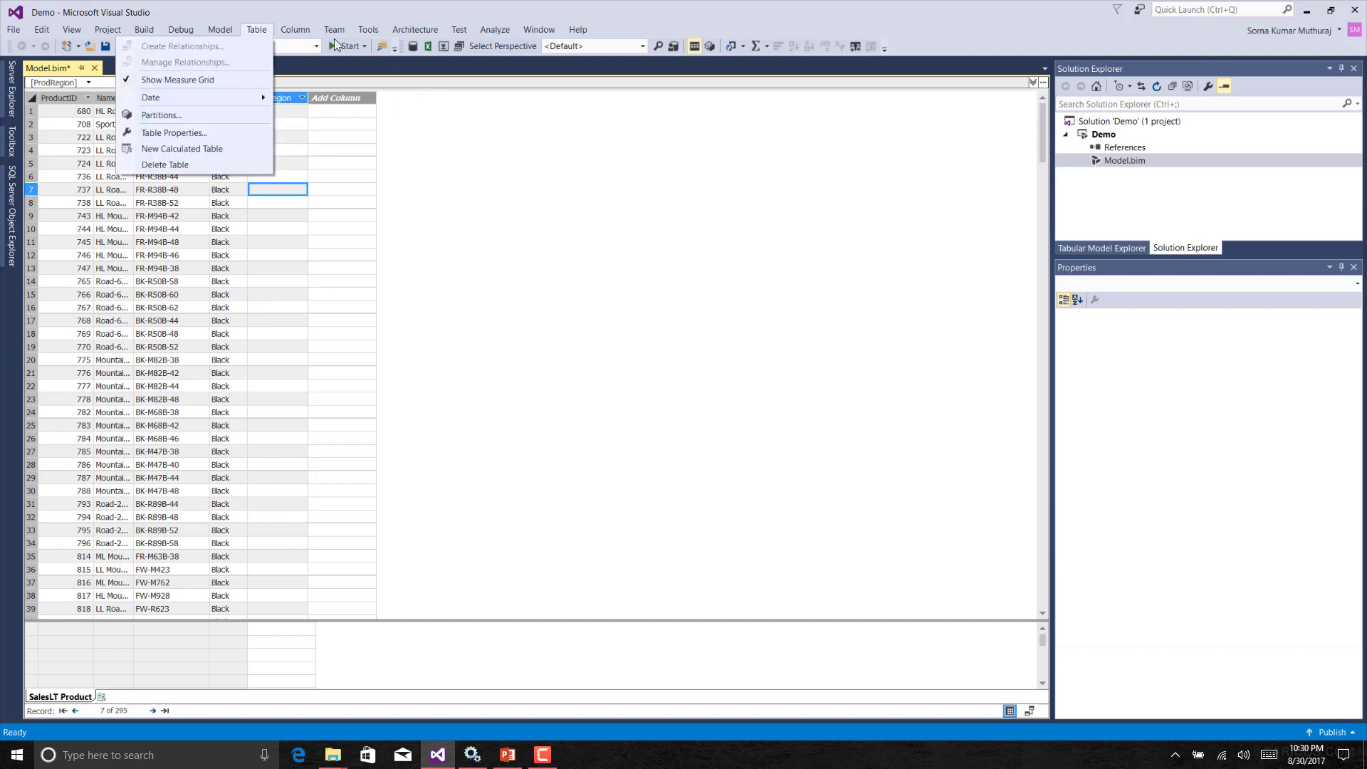
pyautogui.moveTo(208, 94)
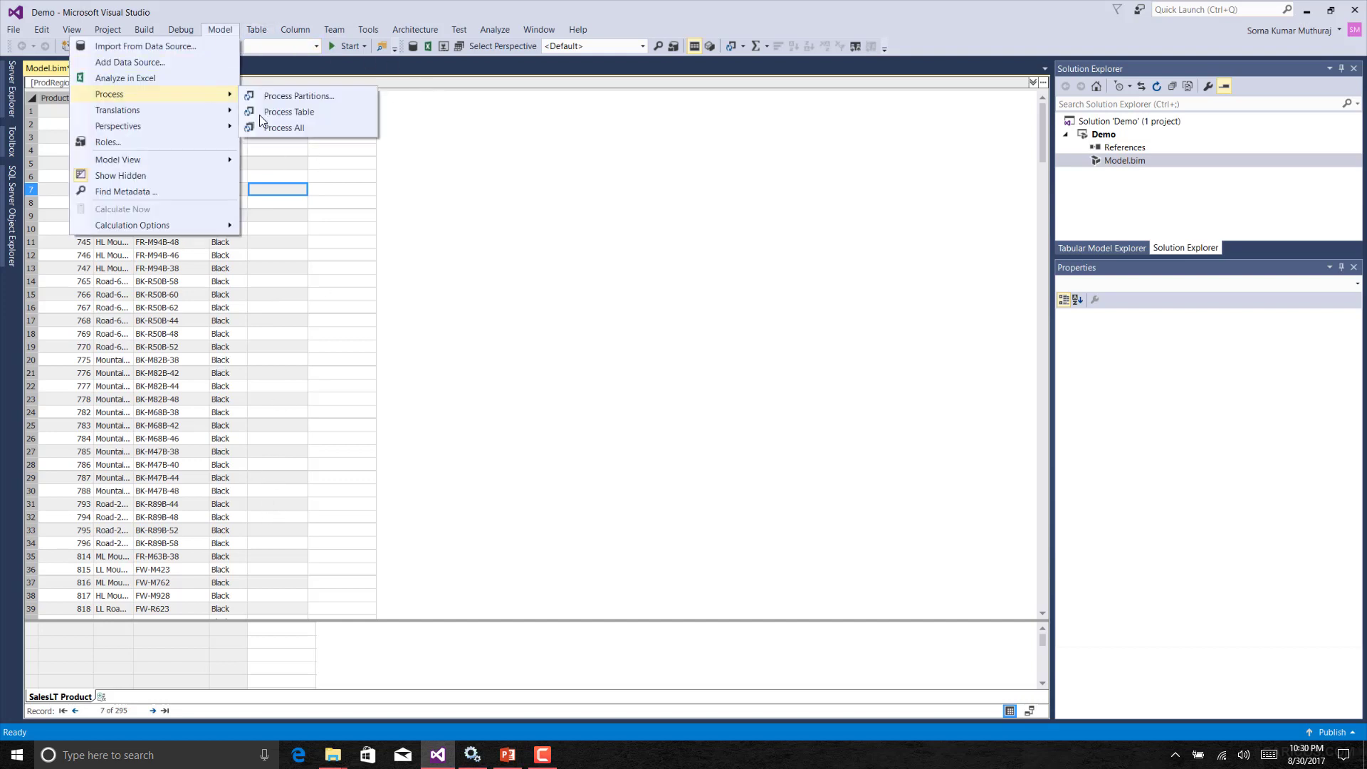
pyautogui.click(303, 114)
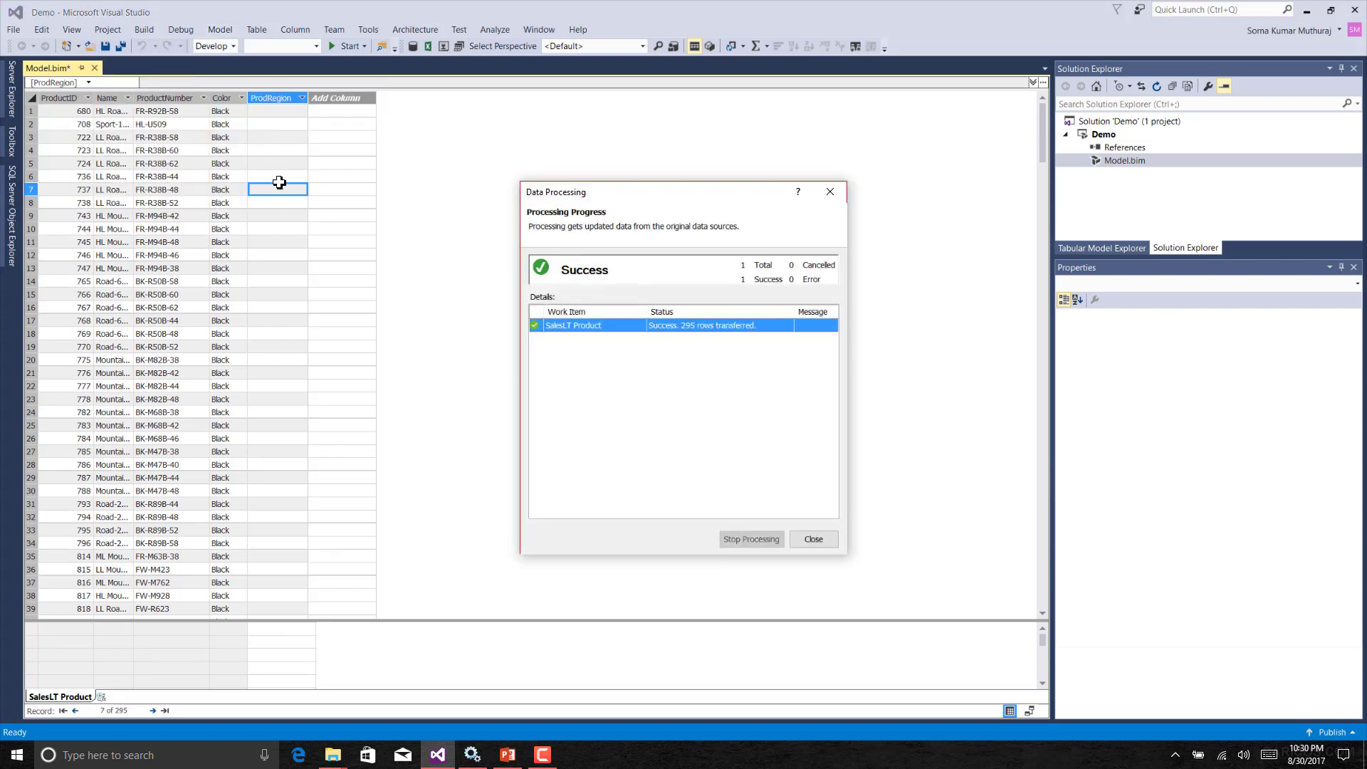
pyautogui.click(814, 539)
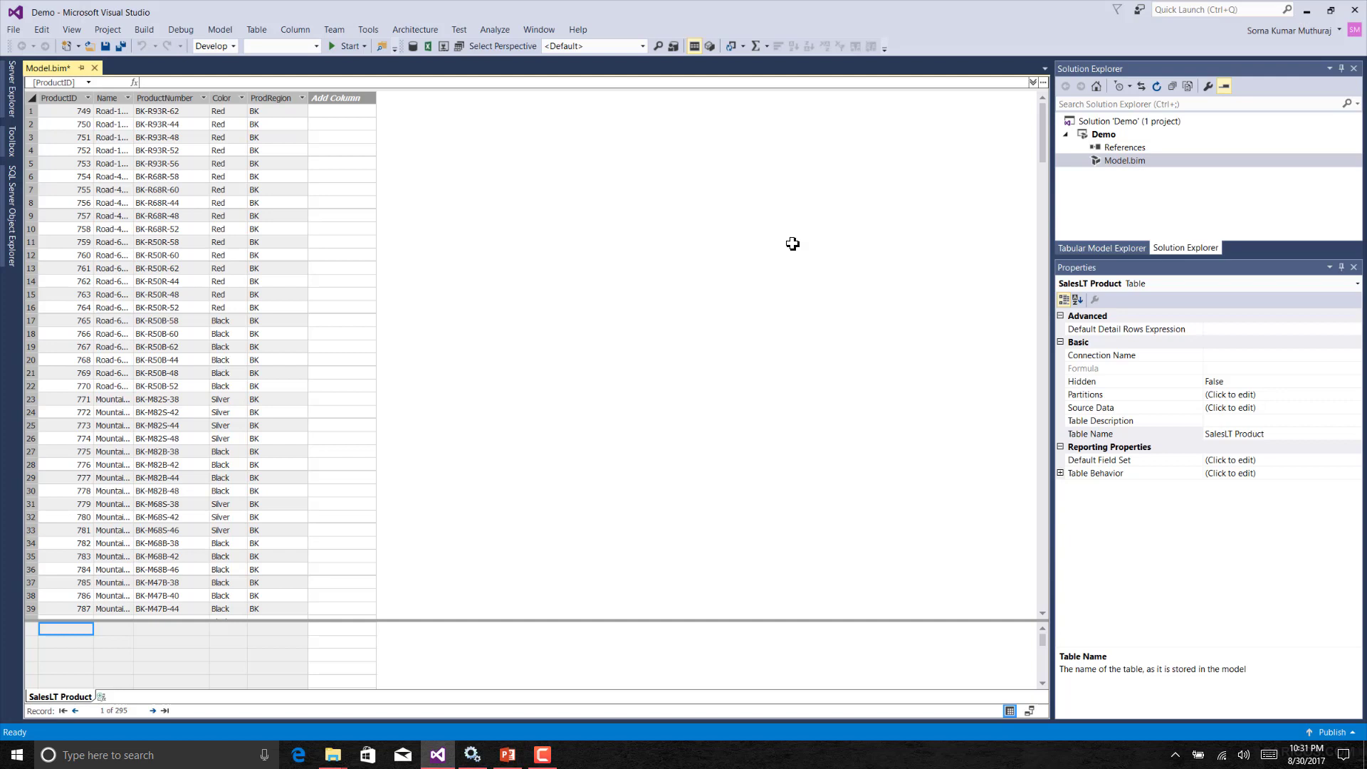
# Open the table properties to review the updated M statement.
pyautogui.click(260, 29)
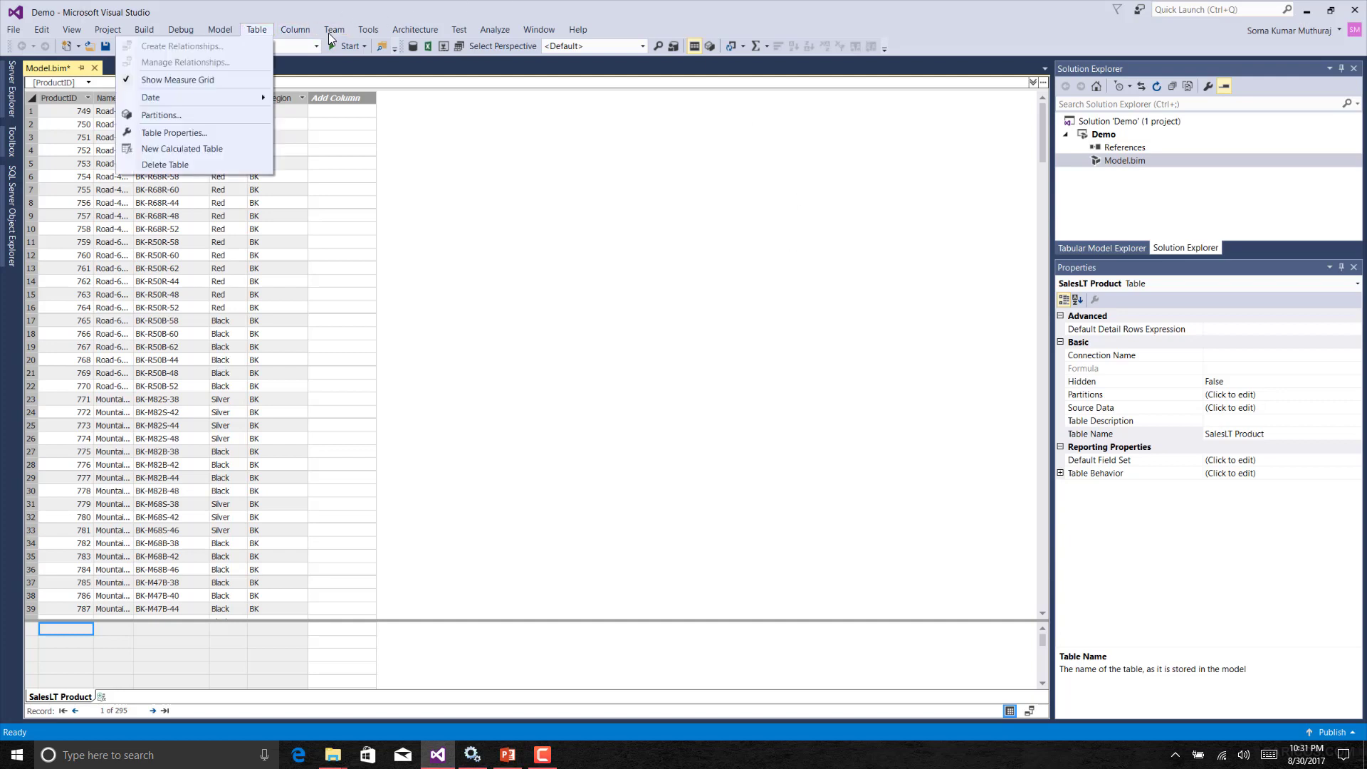
pyautogui.click(225, 132)
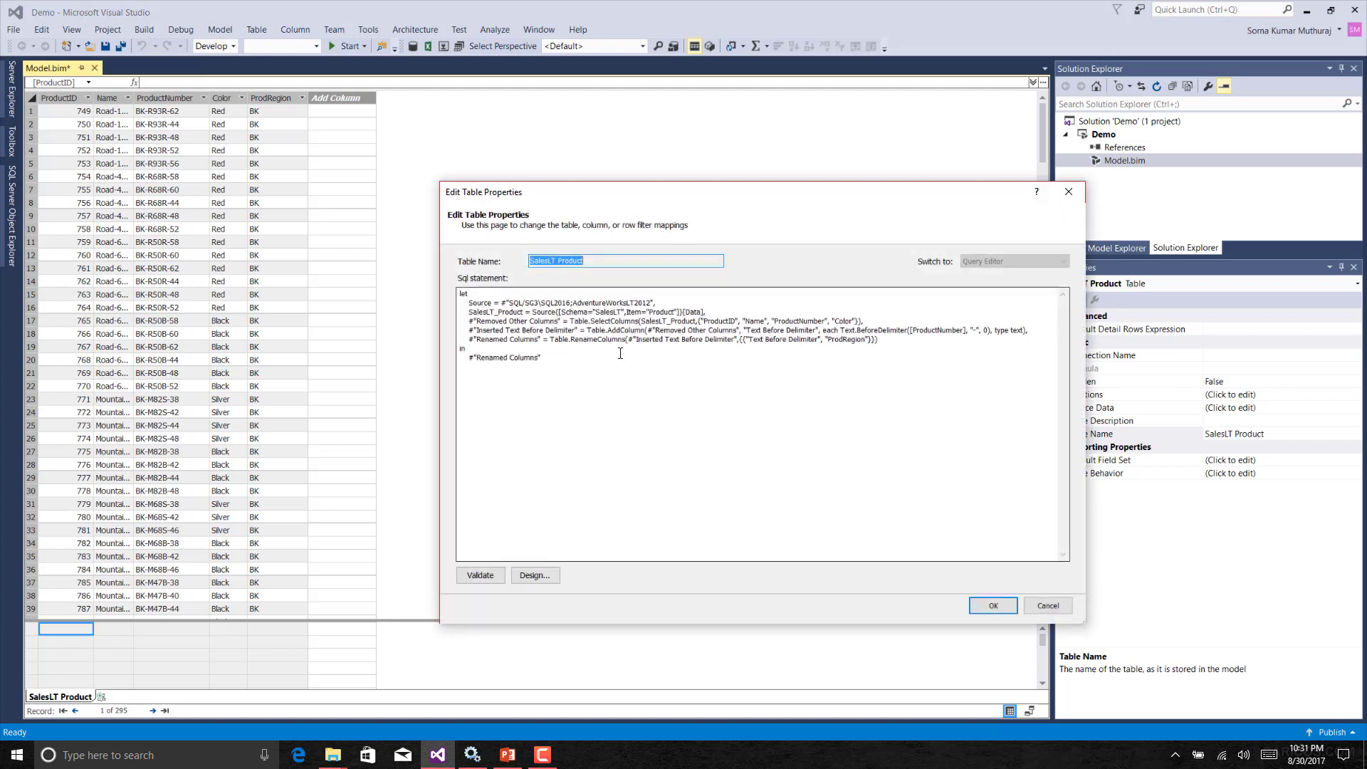
pyautogui.click(1047, 605)
# Reopen the table's query in the Query Editor designer and maximize the window.
pyautogui.click(256, 30)
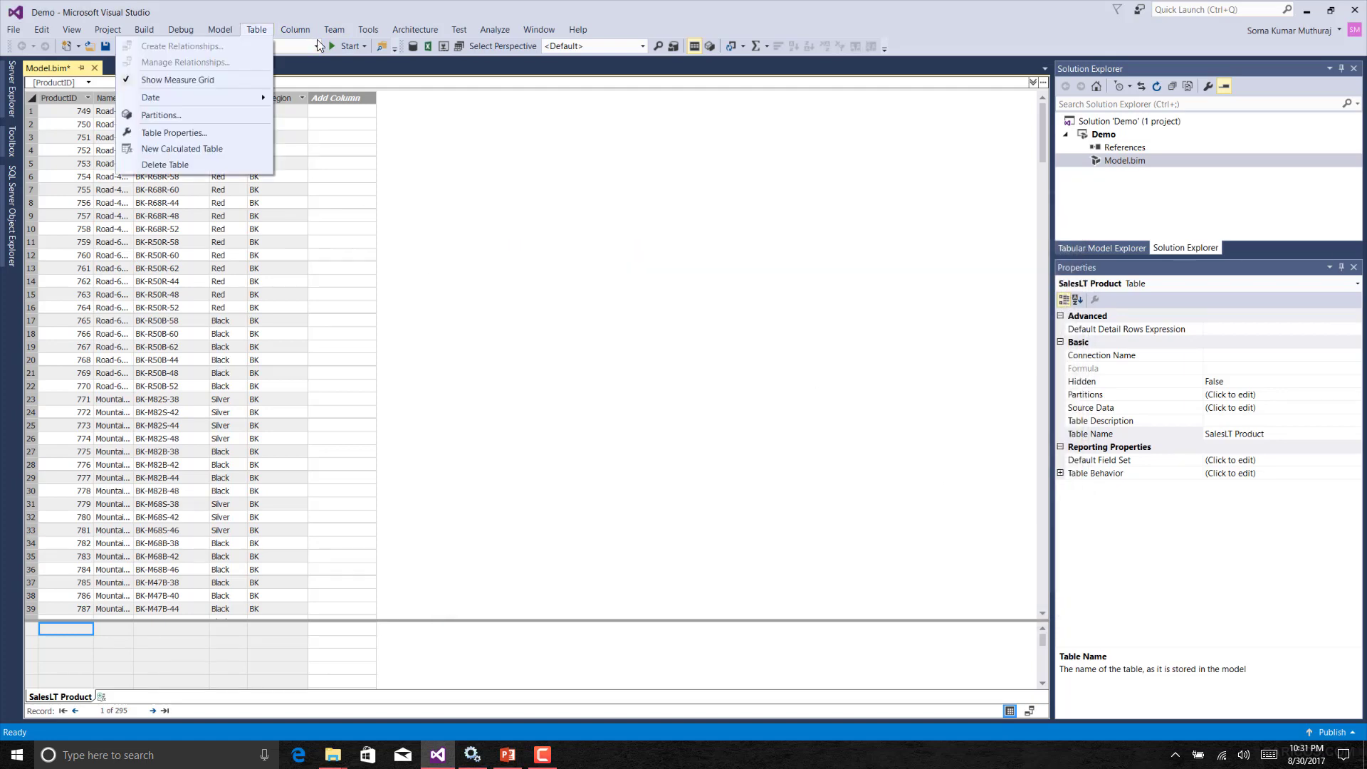
pyautogui.click(209, 134)
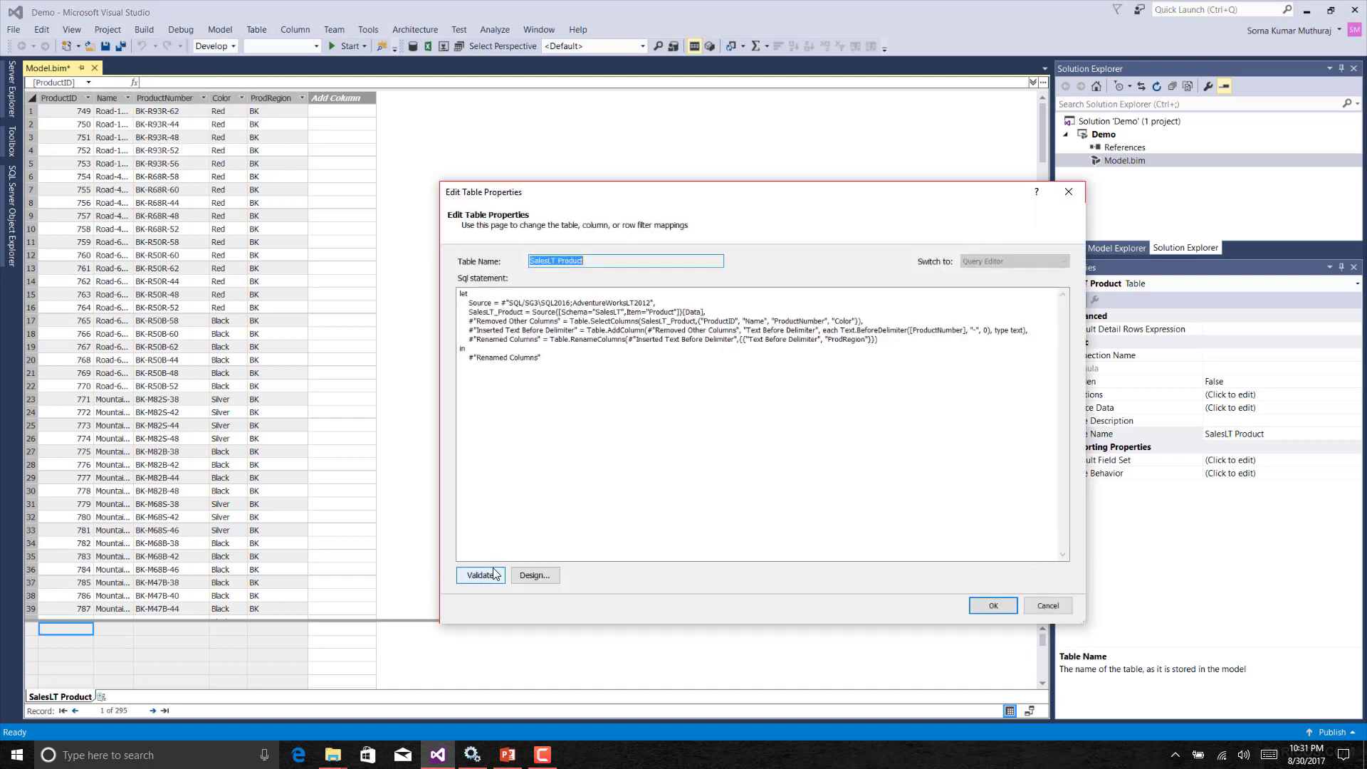
pyautogui.click(530, 577)
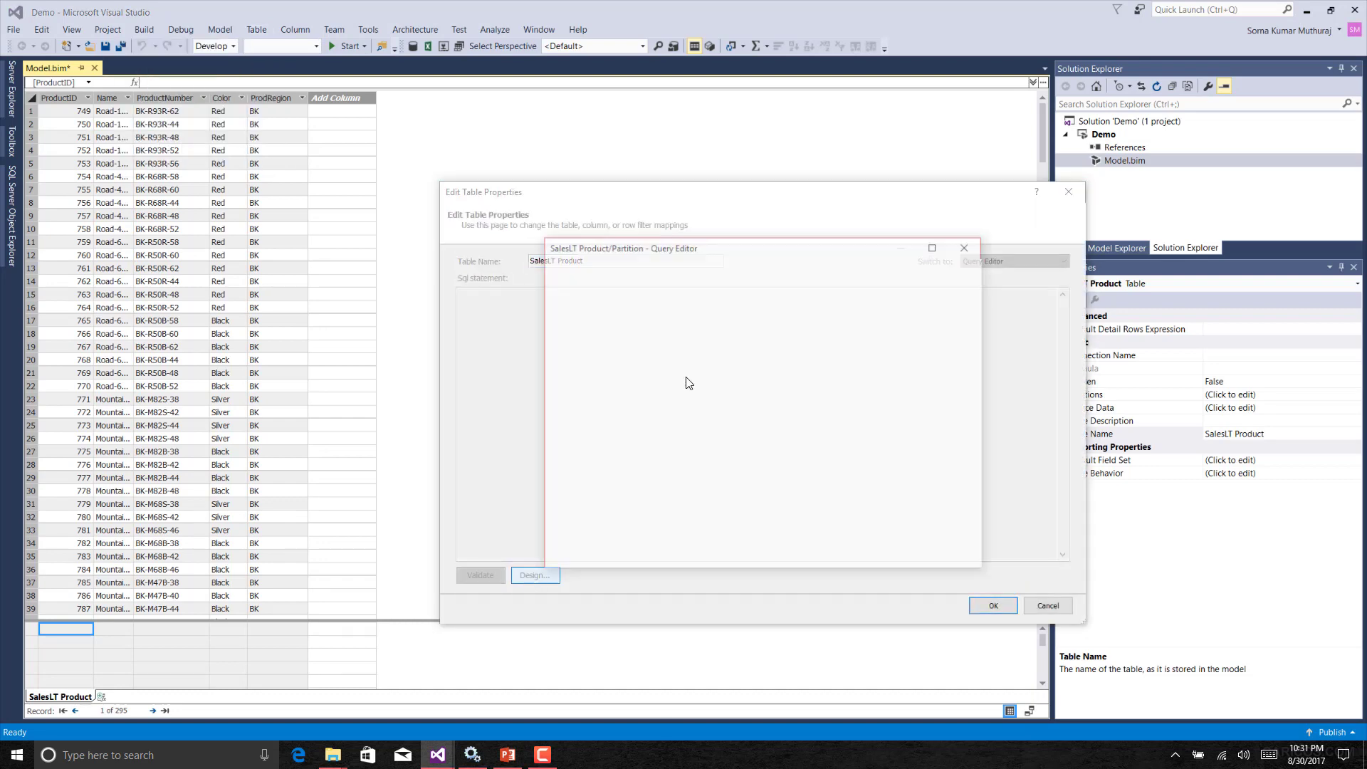
pyautogui.click(935, 246)
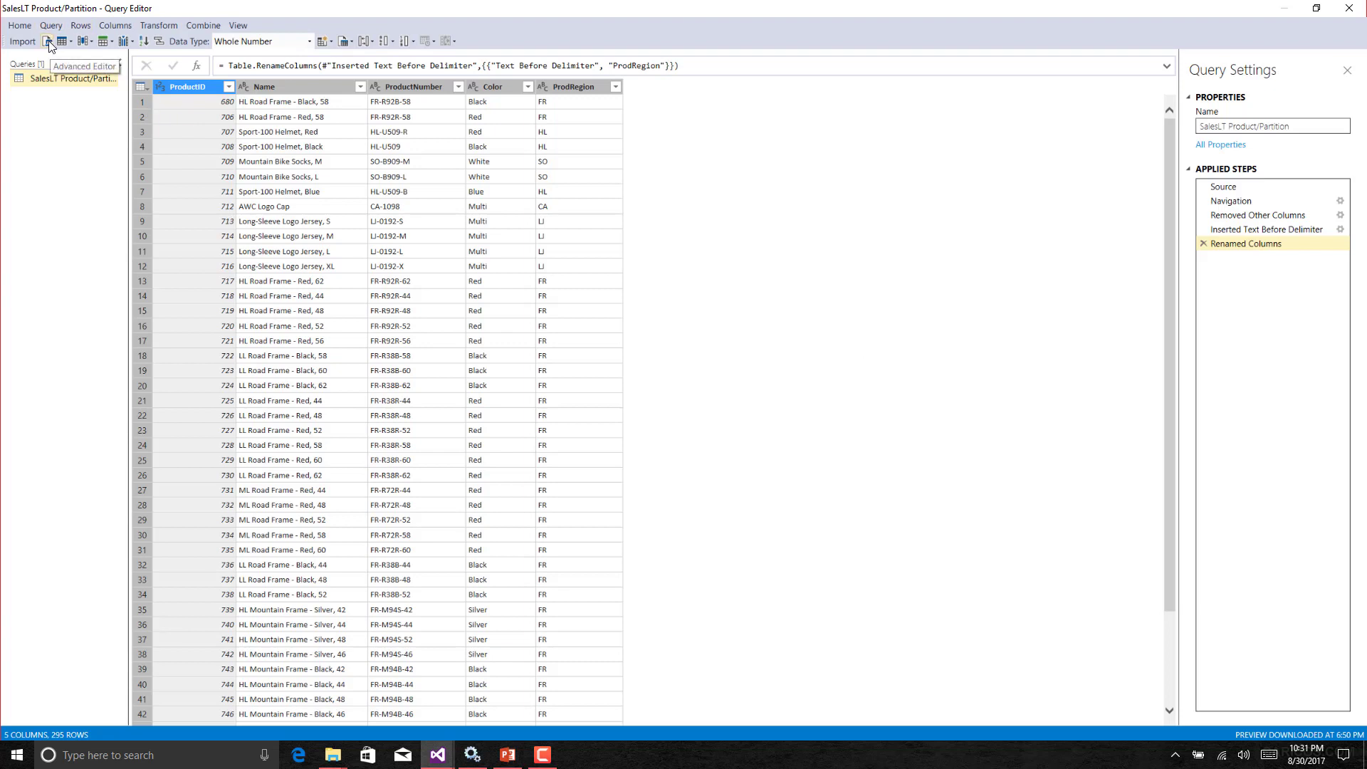
# Review the full M script in the Advanced Editor, then close the Query Editor and table properties.
pyautogui.click(49, 43)
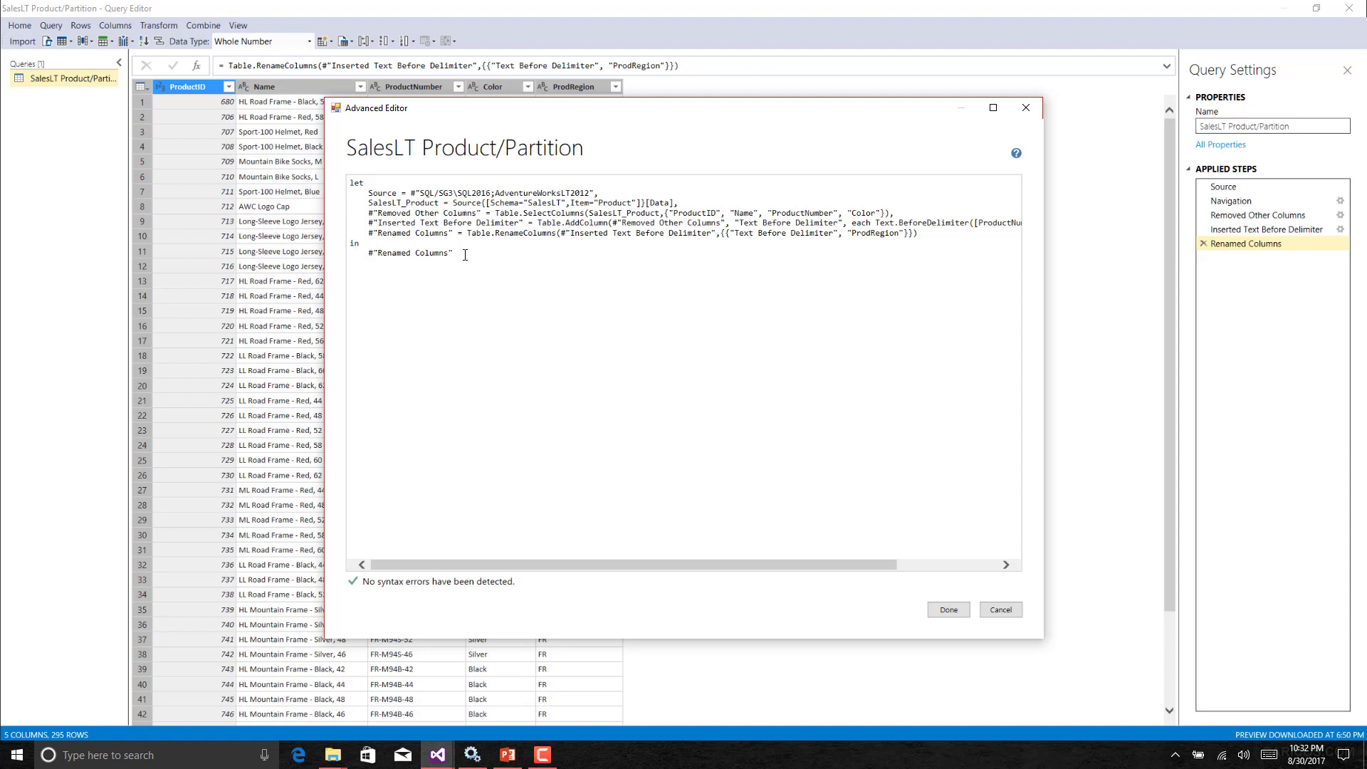
pyautogui.click(949, 610)
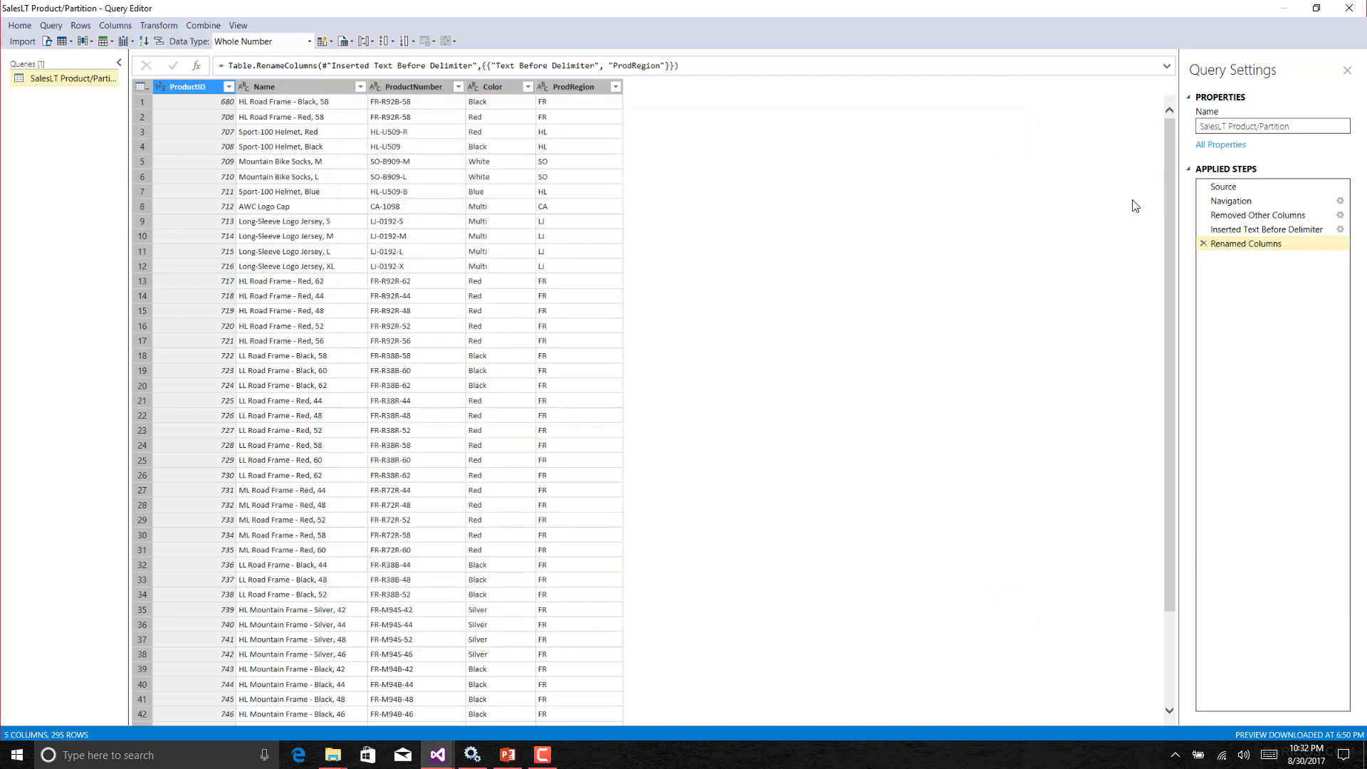
pyautogui.click(1348, 8)
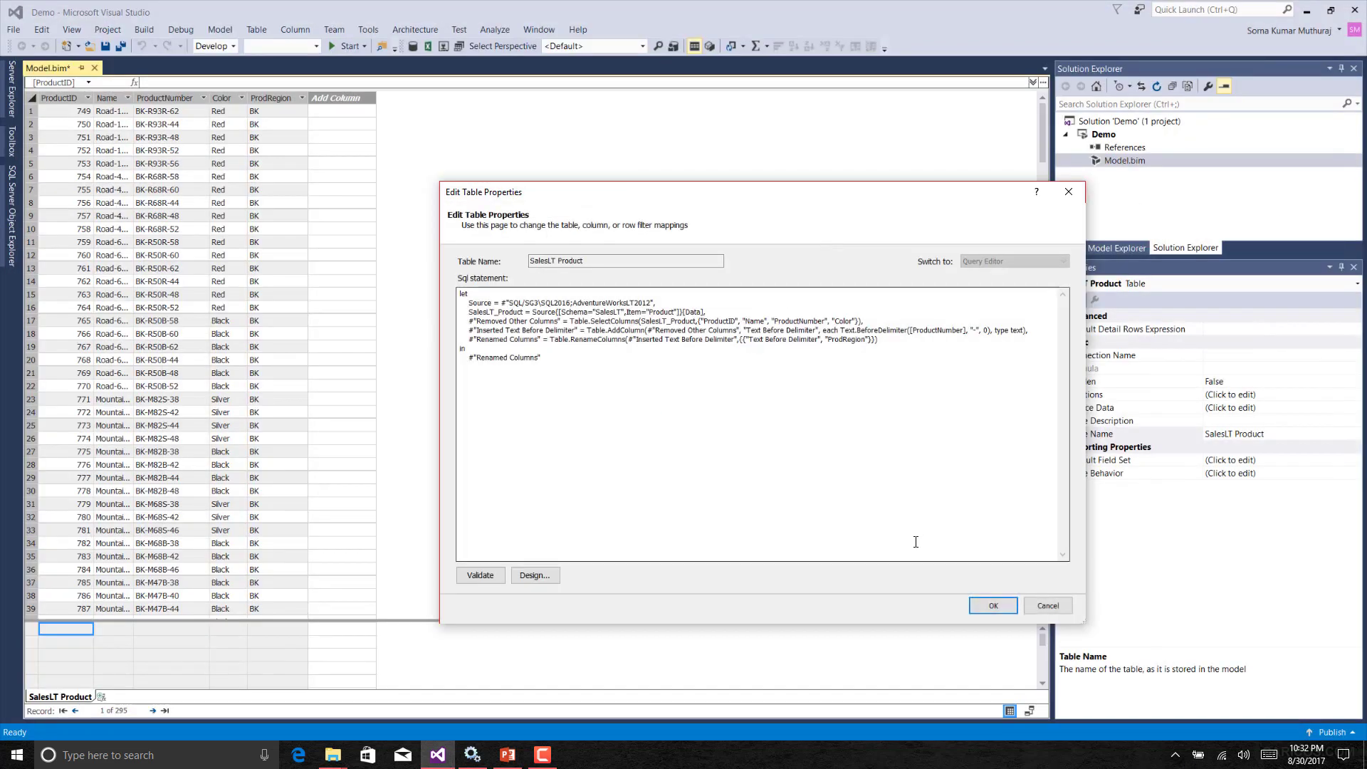
pyautogui.click(992, 606)
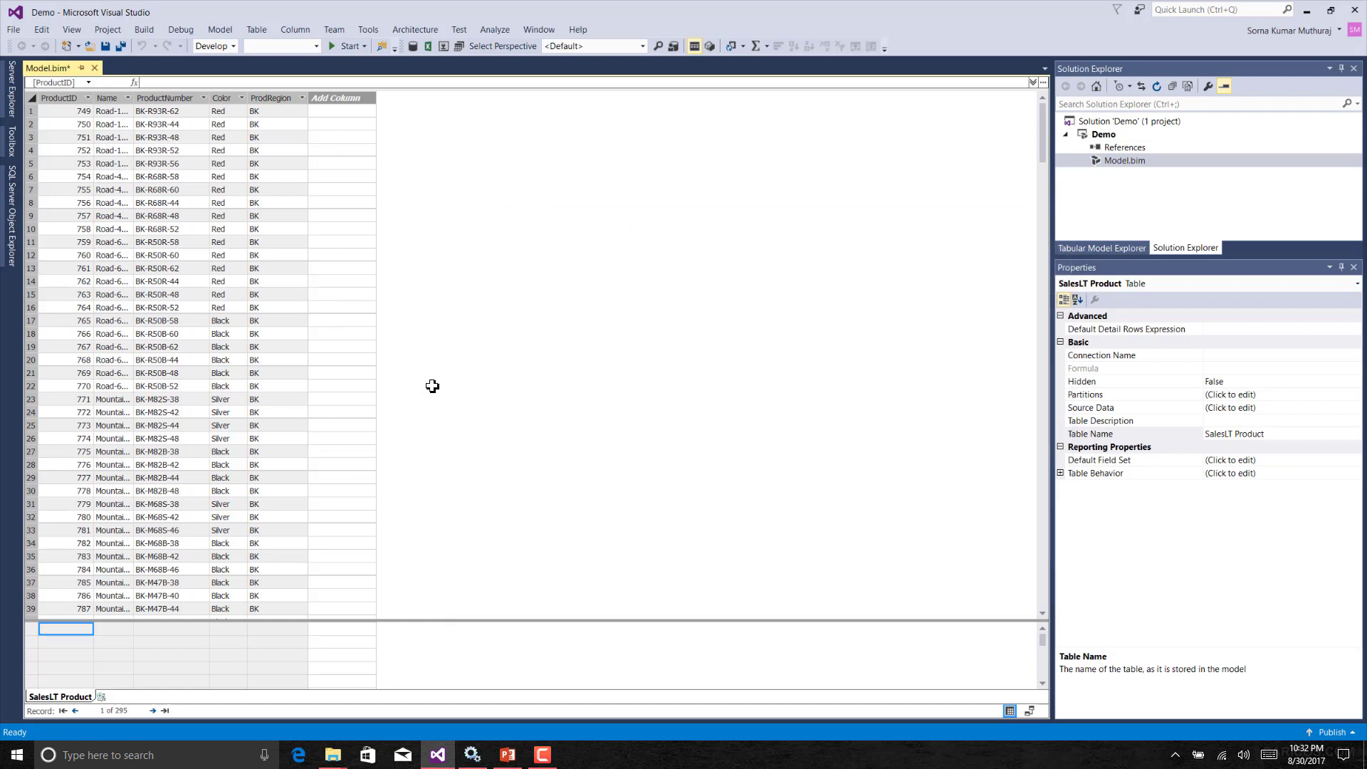
# Switch to PowerPoint and run the slideshow through to the Thank You slide.
pyautogui.click(508, 753)
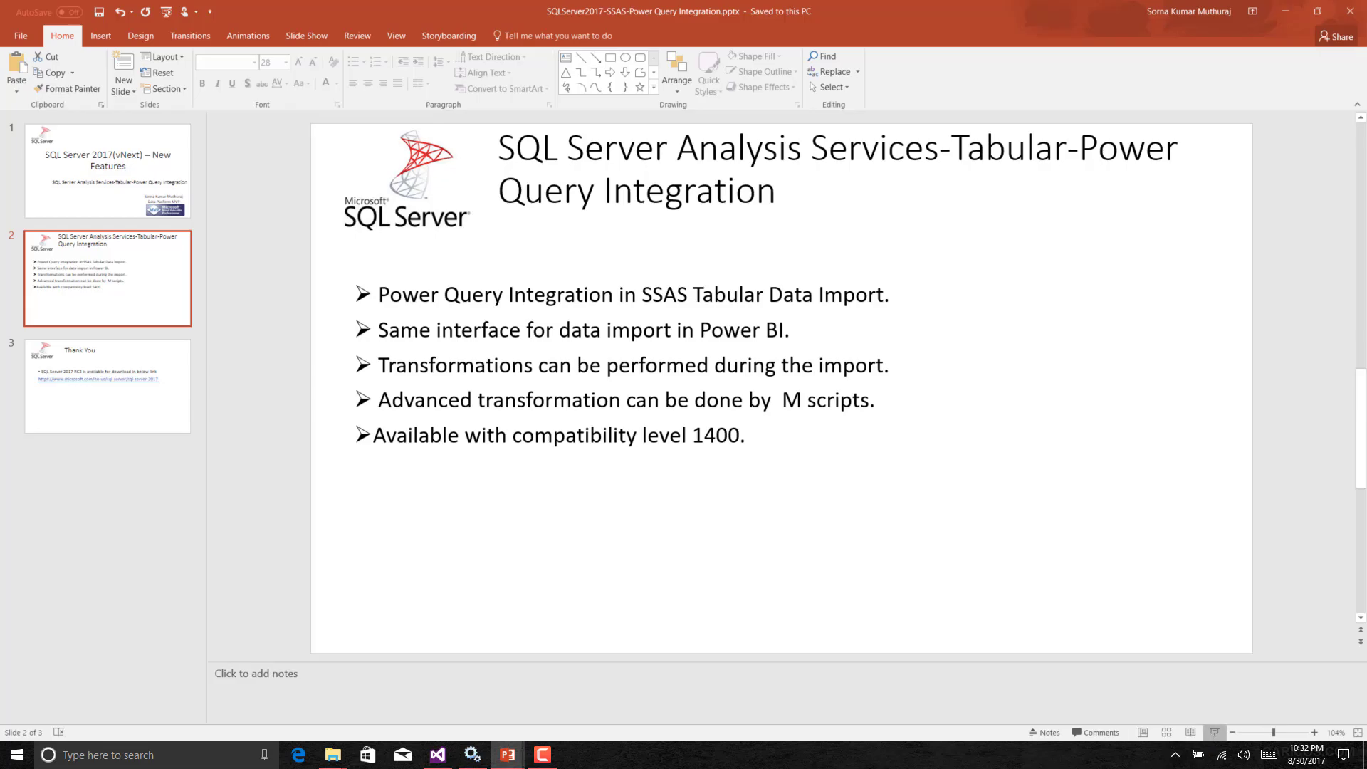
pyautogui.click(1214, 732)
pyautogui.click(999, 397)
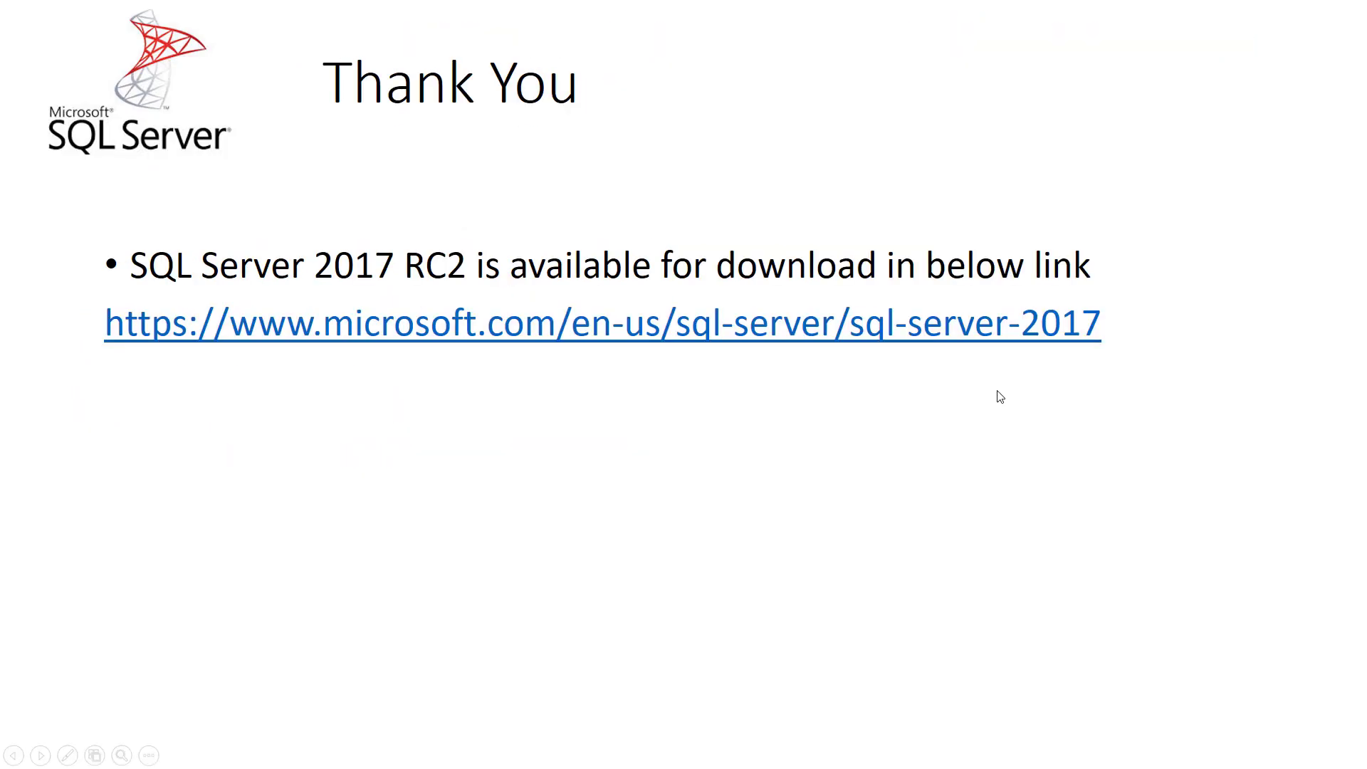